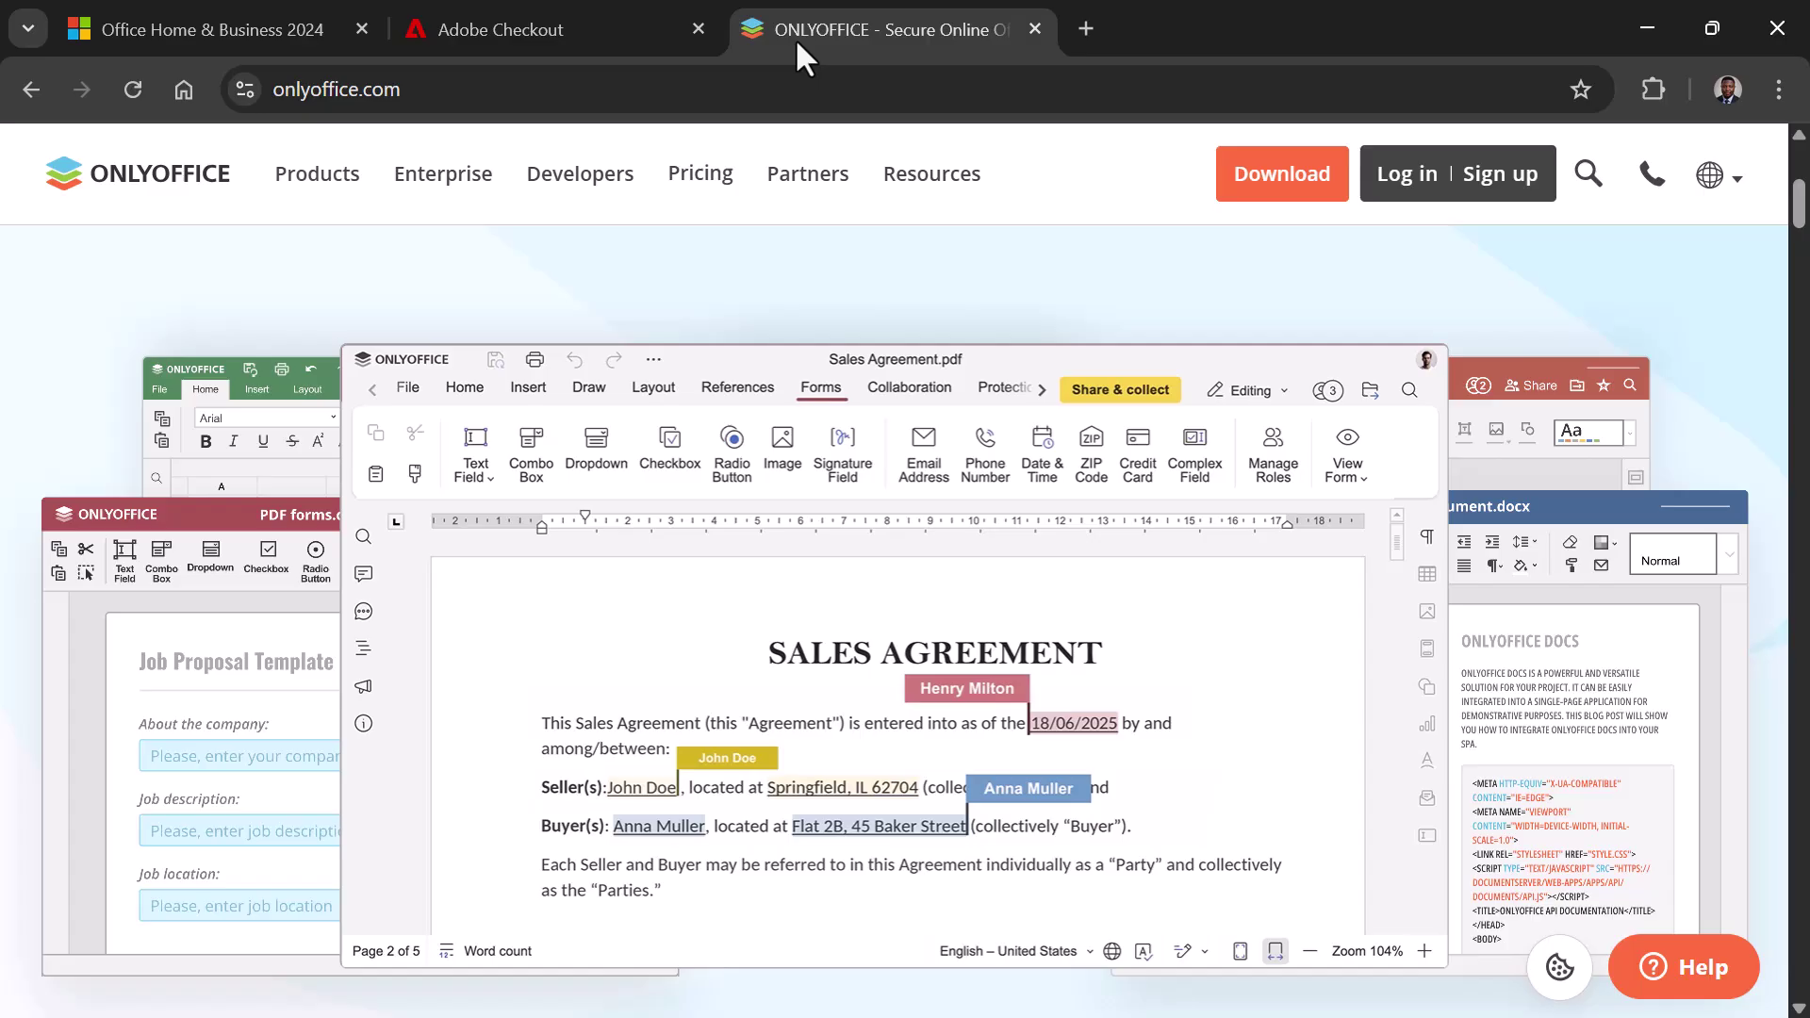
Scroll the start page down and back up to view the new Document, Spreadsheet, Presentation and PDF options.
{"action": "scroll", "coordinate": [486, 445], "scroll_direction": "down", "scroll_amount": 1}
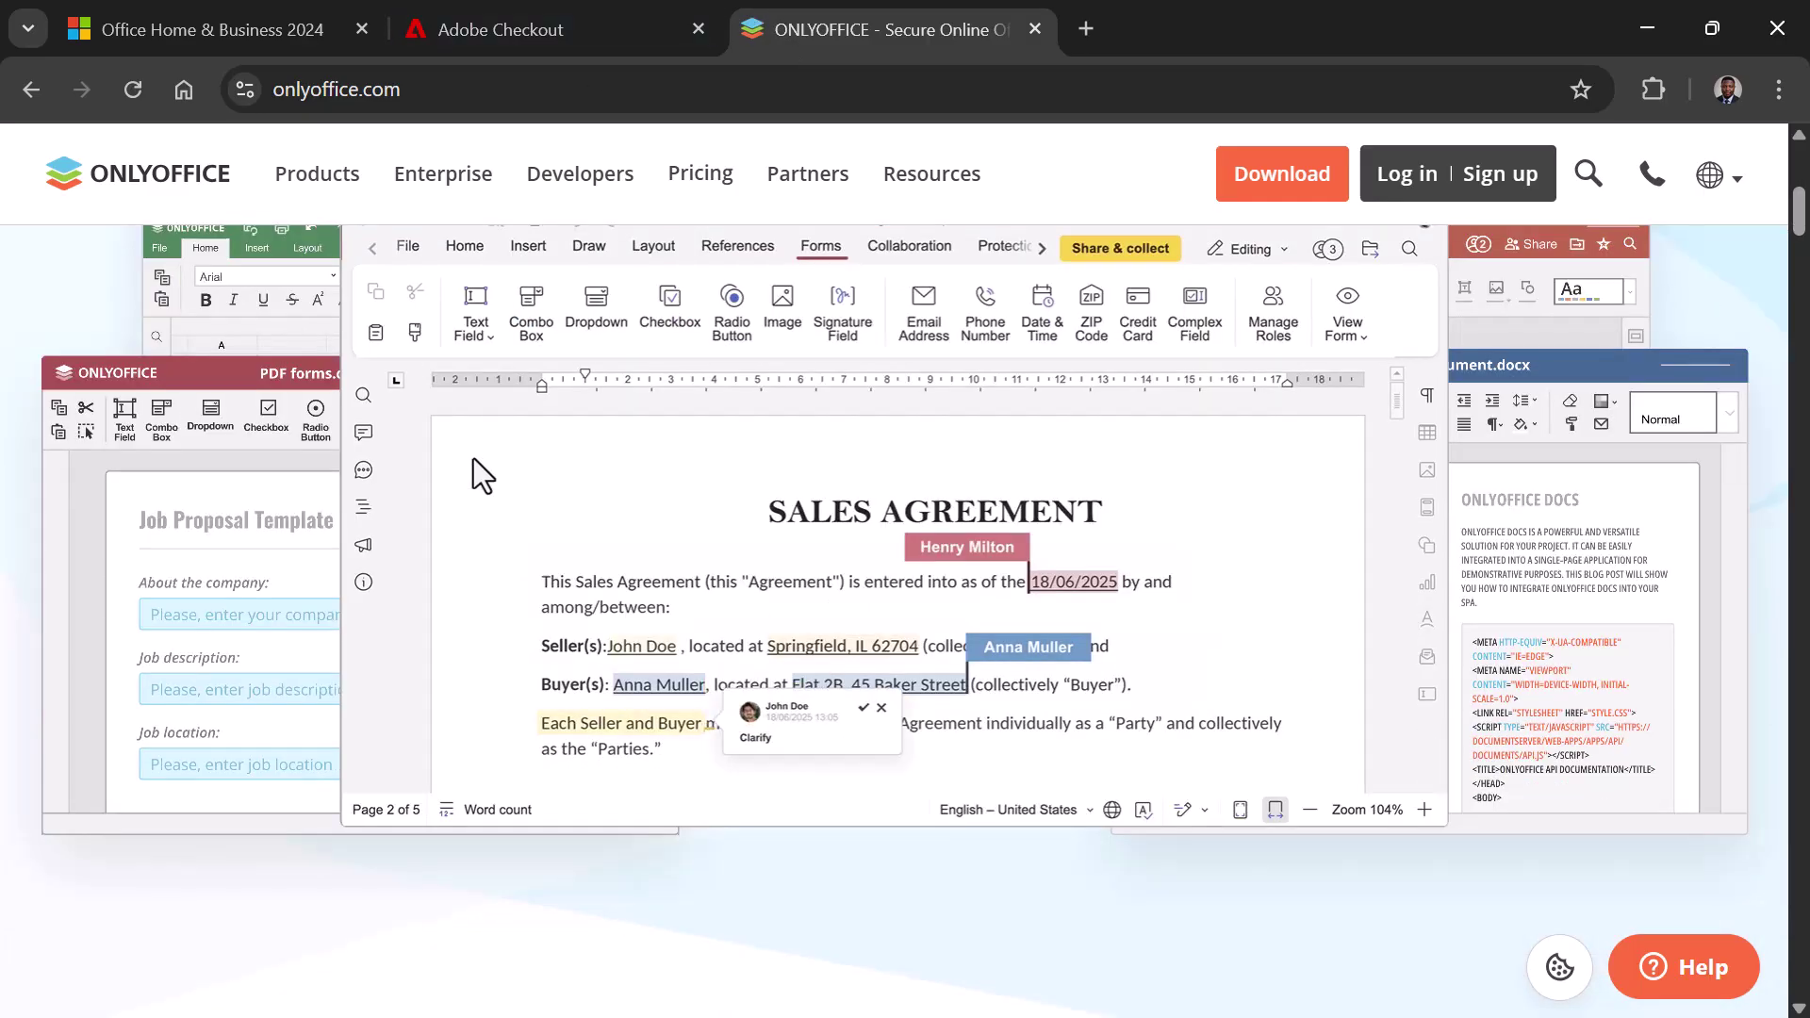
{"action": "scroll", "coordinate": [1796, 236], "scroll_direction": "up", "scroll_amount": 1}
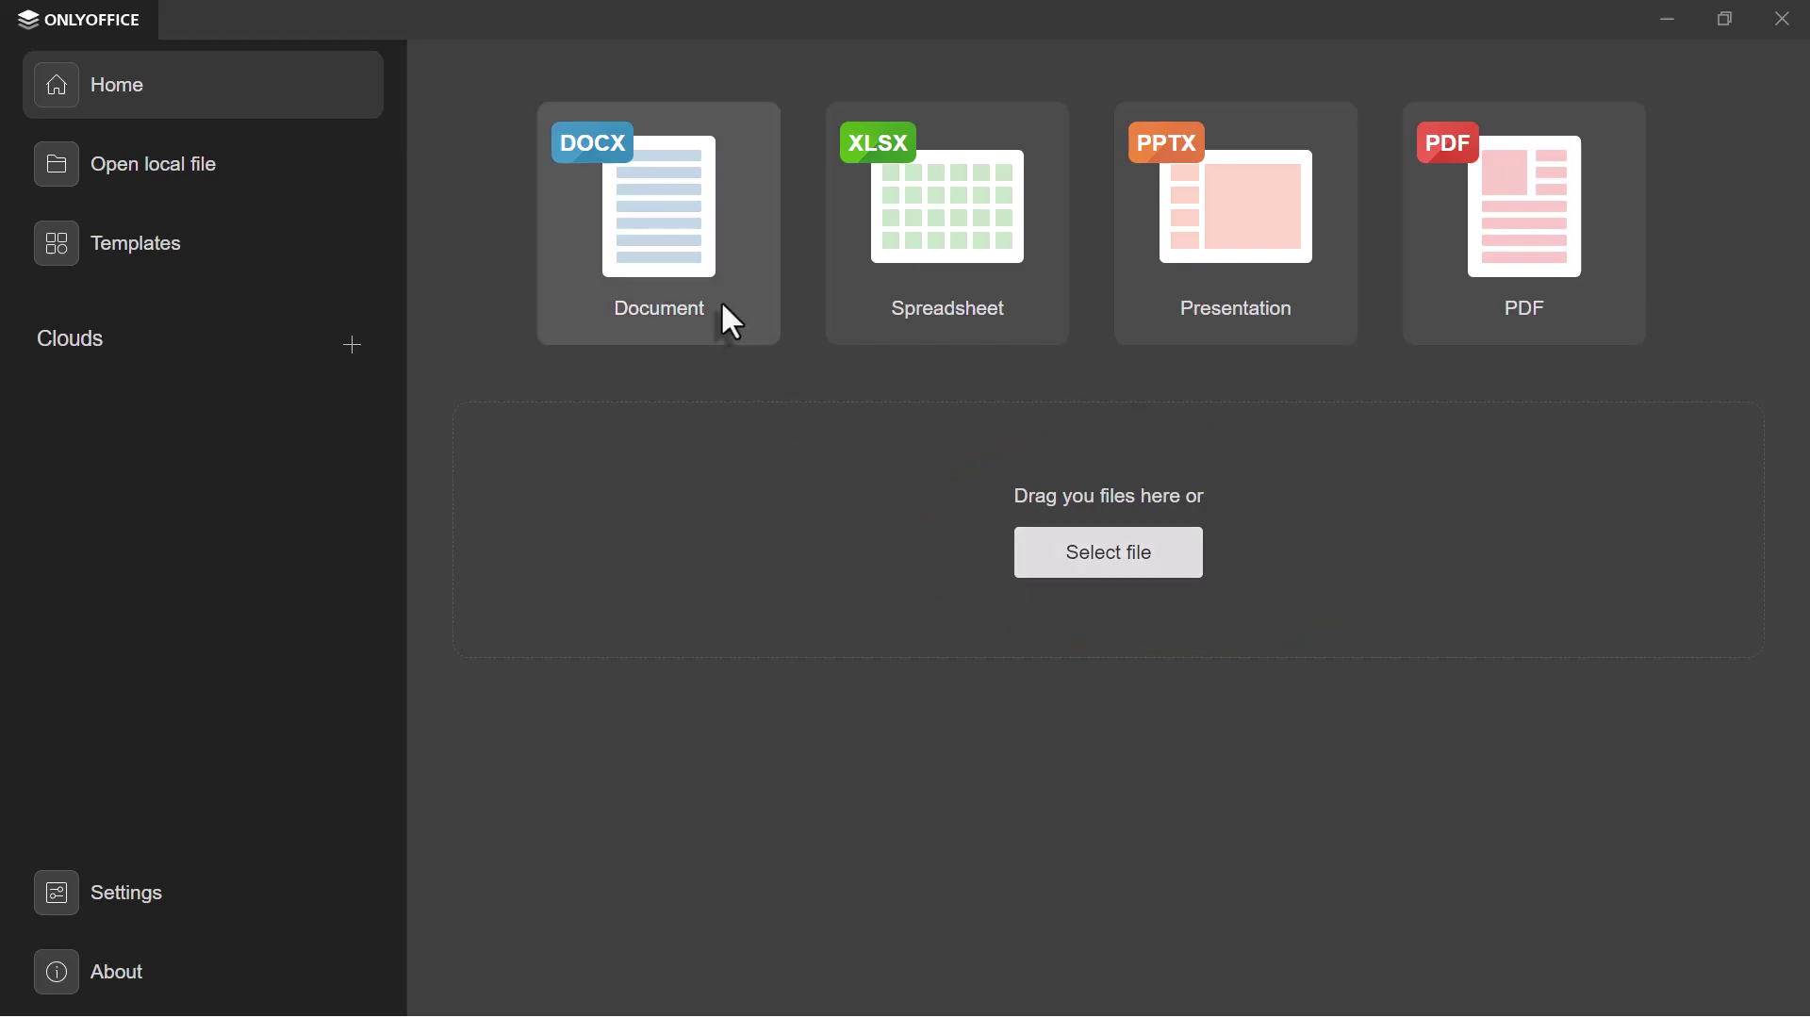
Create a blank Document1.docx, then browse File > Open to the Documents › files folder.
{"action": "left_click", "coordinate": [700, 253]}
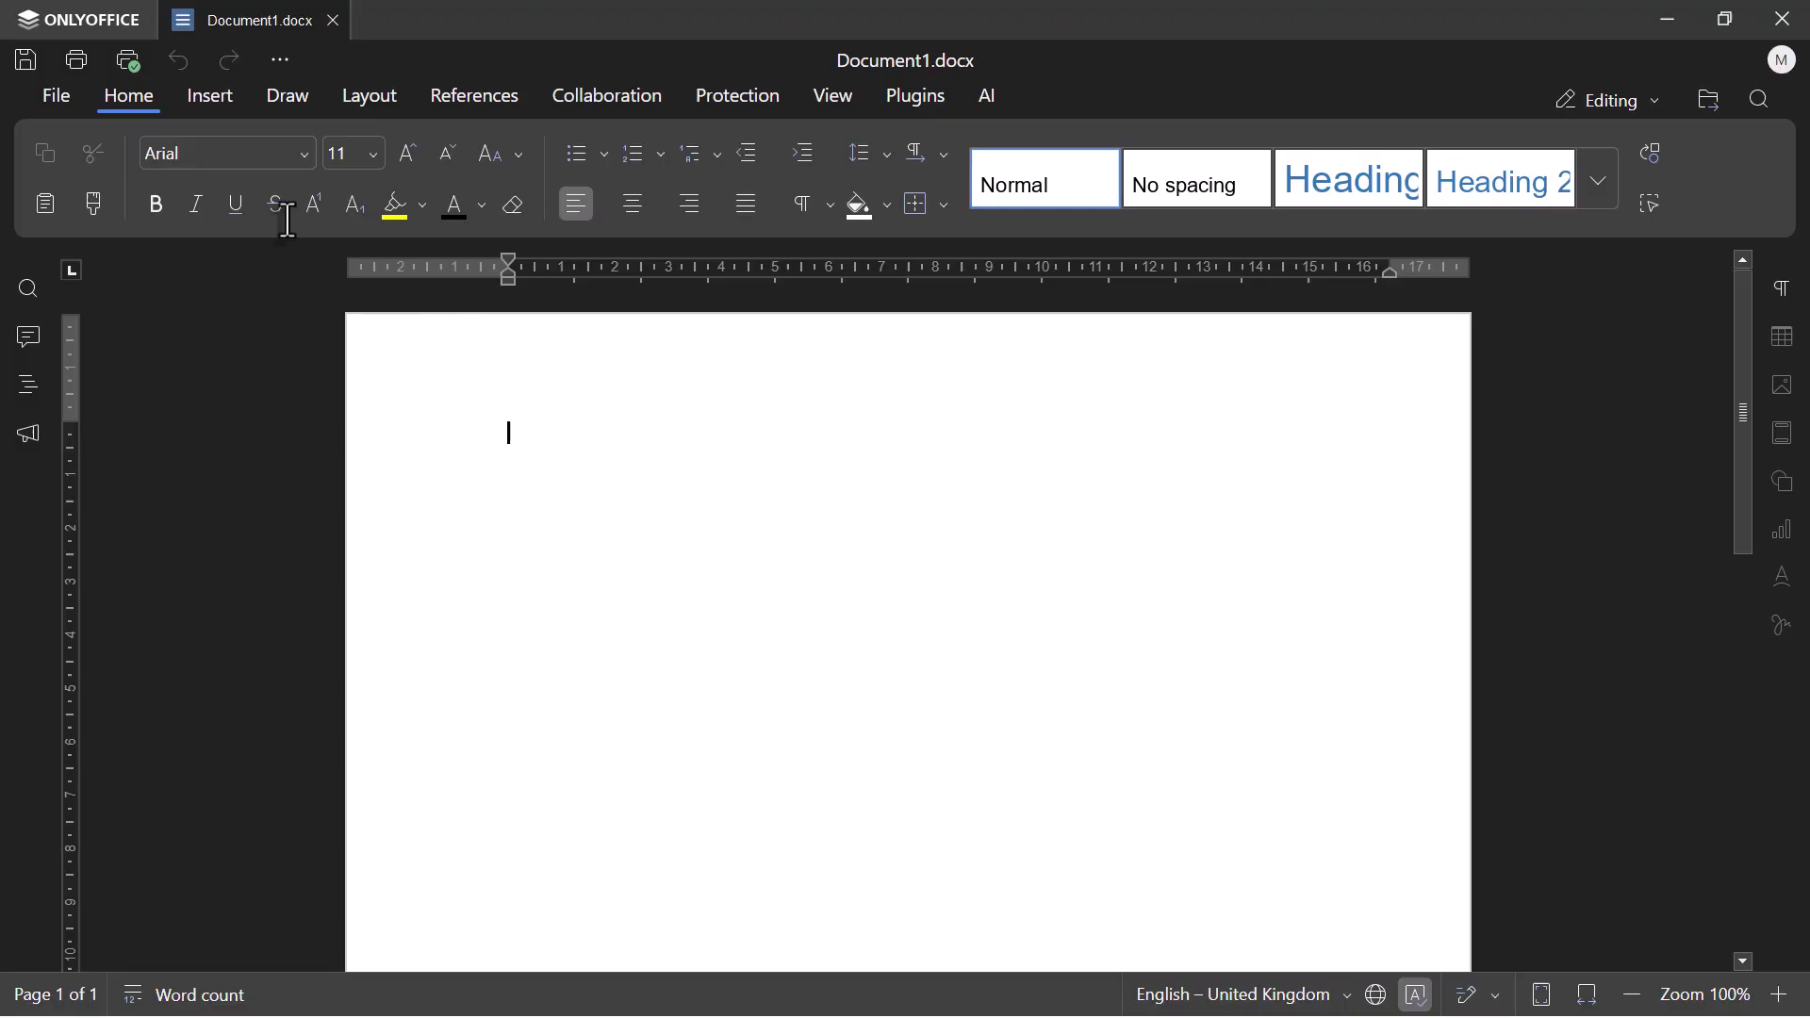
{"action": "left_click", "coordinate": [55, 101]}
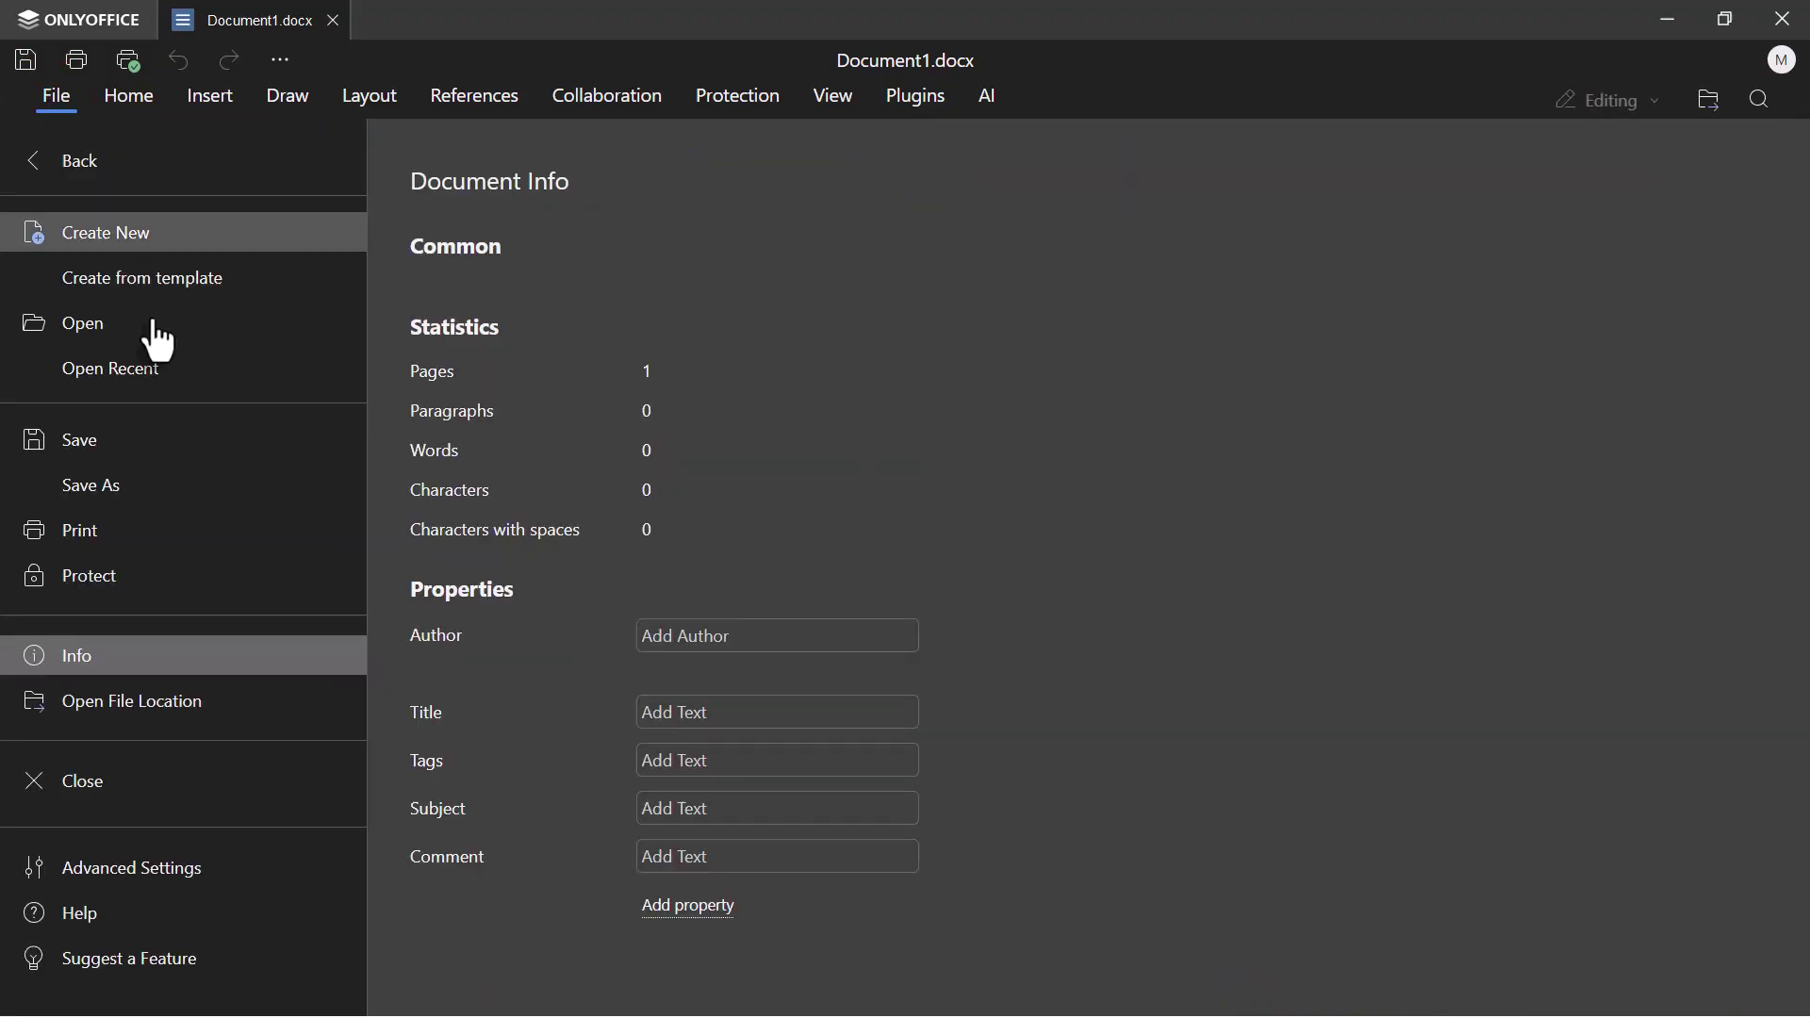
{"action": "left_click", "coordinate": [122, 328]}
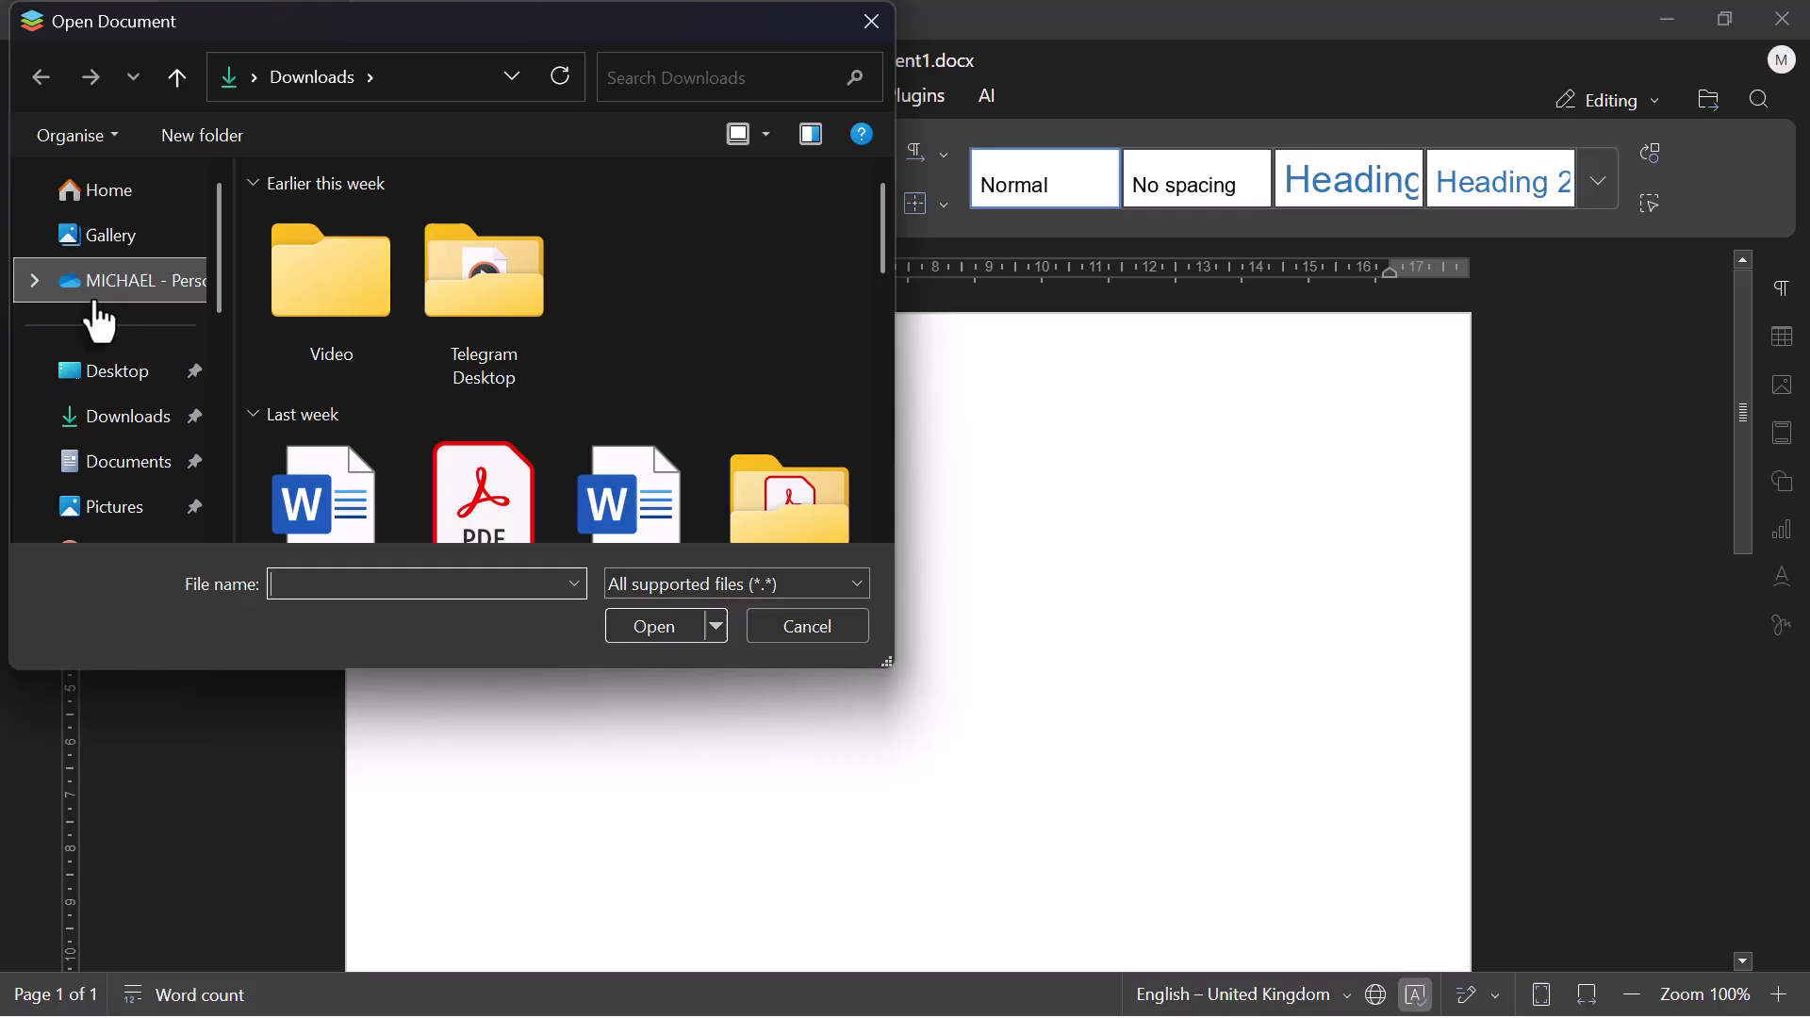
{"action": "left_click", "coordinate": [120, 467]}
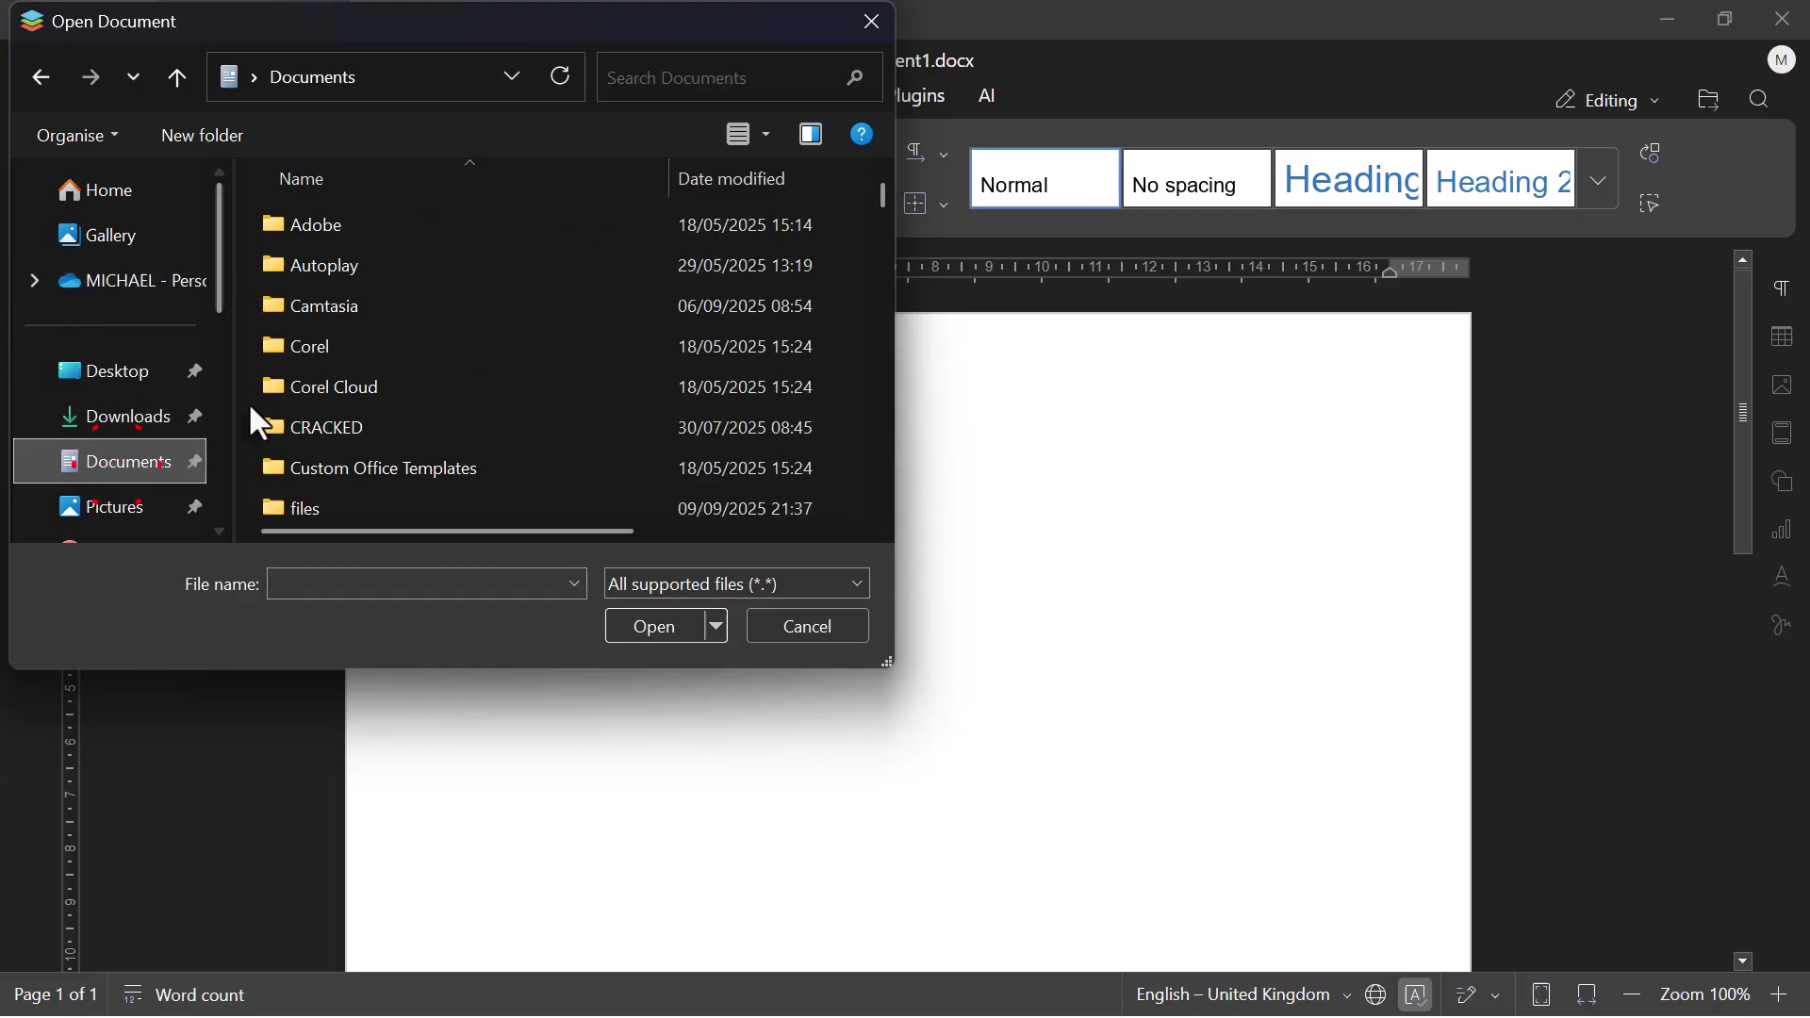
{"action": "left_click", "coordinate": [382, 500]}
{"action": "double_click", "coordinate": [377, 496]}
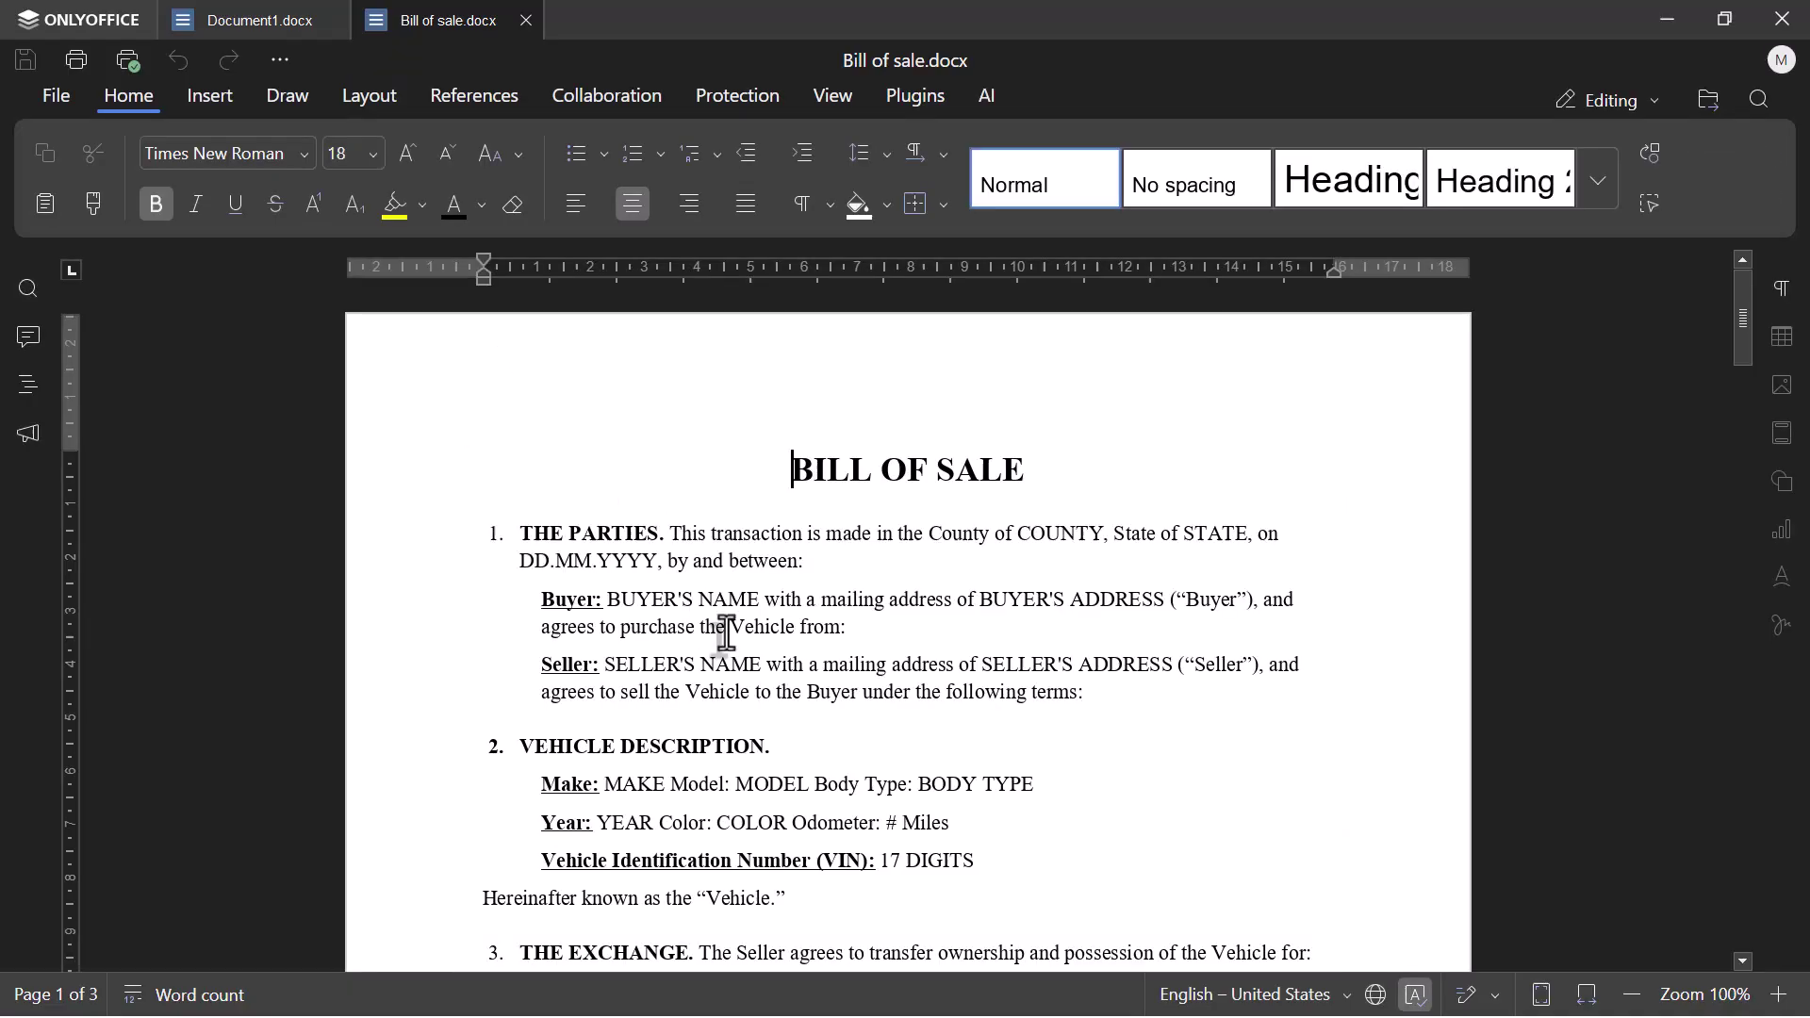
In Bill of sale.docx, show and dismiss the calendar of the DD.MM.YYYY date field.
{"action": "scroll", "coordinate": [719, 626], "scroll_direction": "down", "scroll_amount": 10}
{"action": "scroll", "coordinate": [638, 630], "scroll_direction": "up", "scroll_amount": 10}
{"action": "left_click", "coordinate": [624, 563]}
{"action": "left_click", "coordinate": [675, 563]}
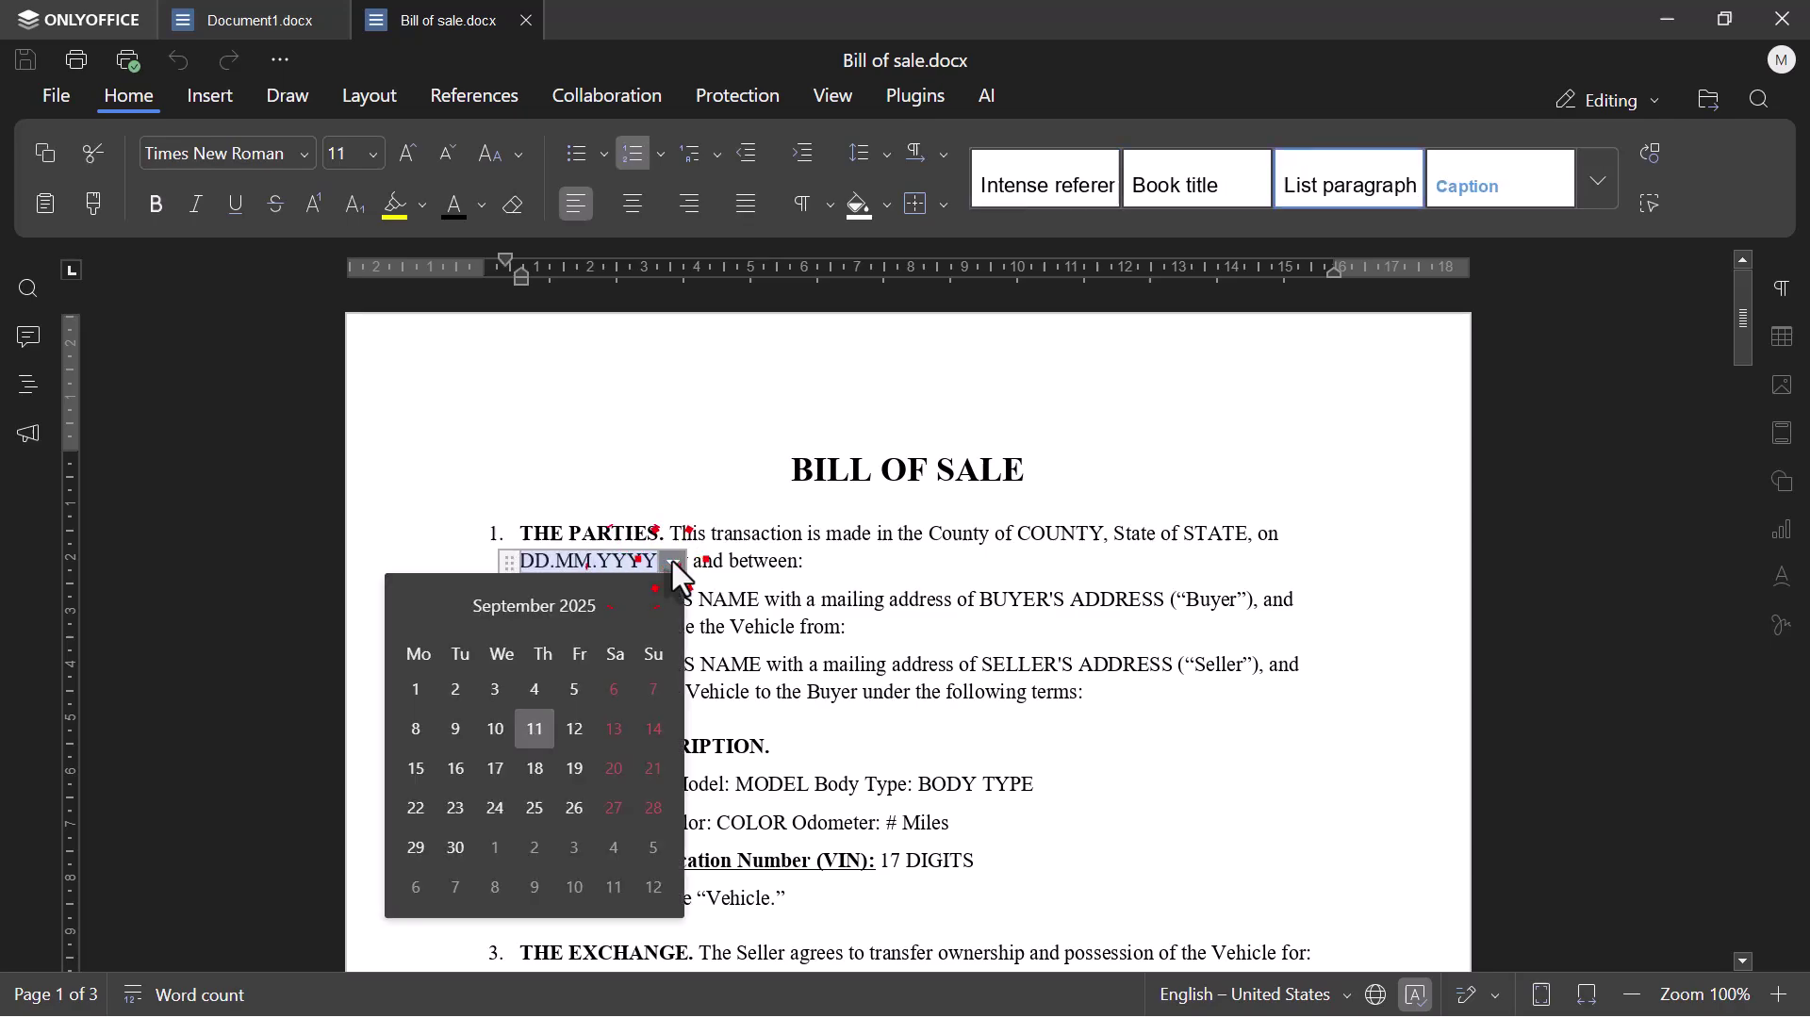
{"action": "left_click", "coordinate": [675, 563]}
Select 'mailing address' on the Seller line and view the font and font-size lists.
{"action": "left_click_drag", "start_coordinate": [824, 665], "coordinate": [957, 671]}
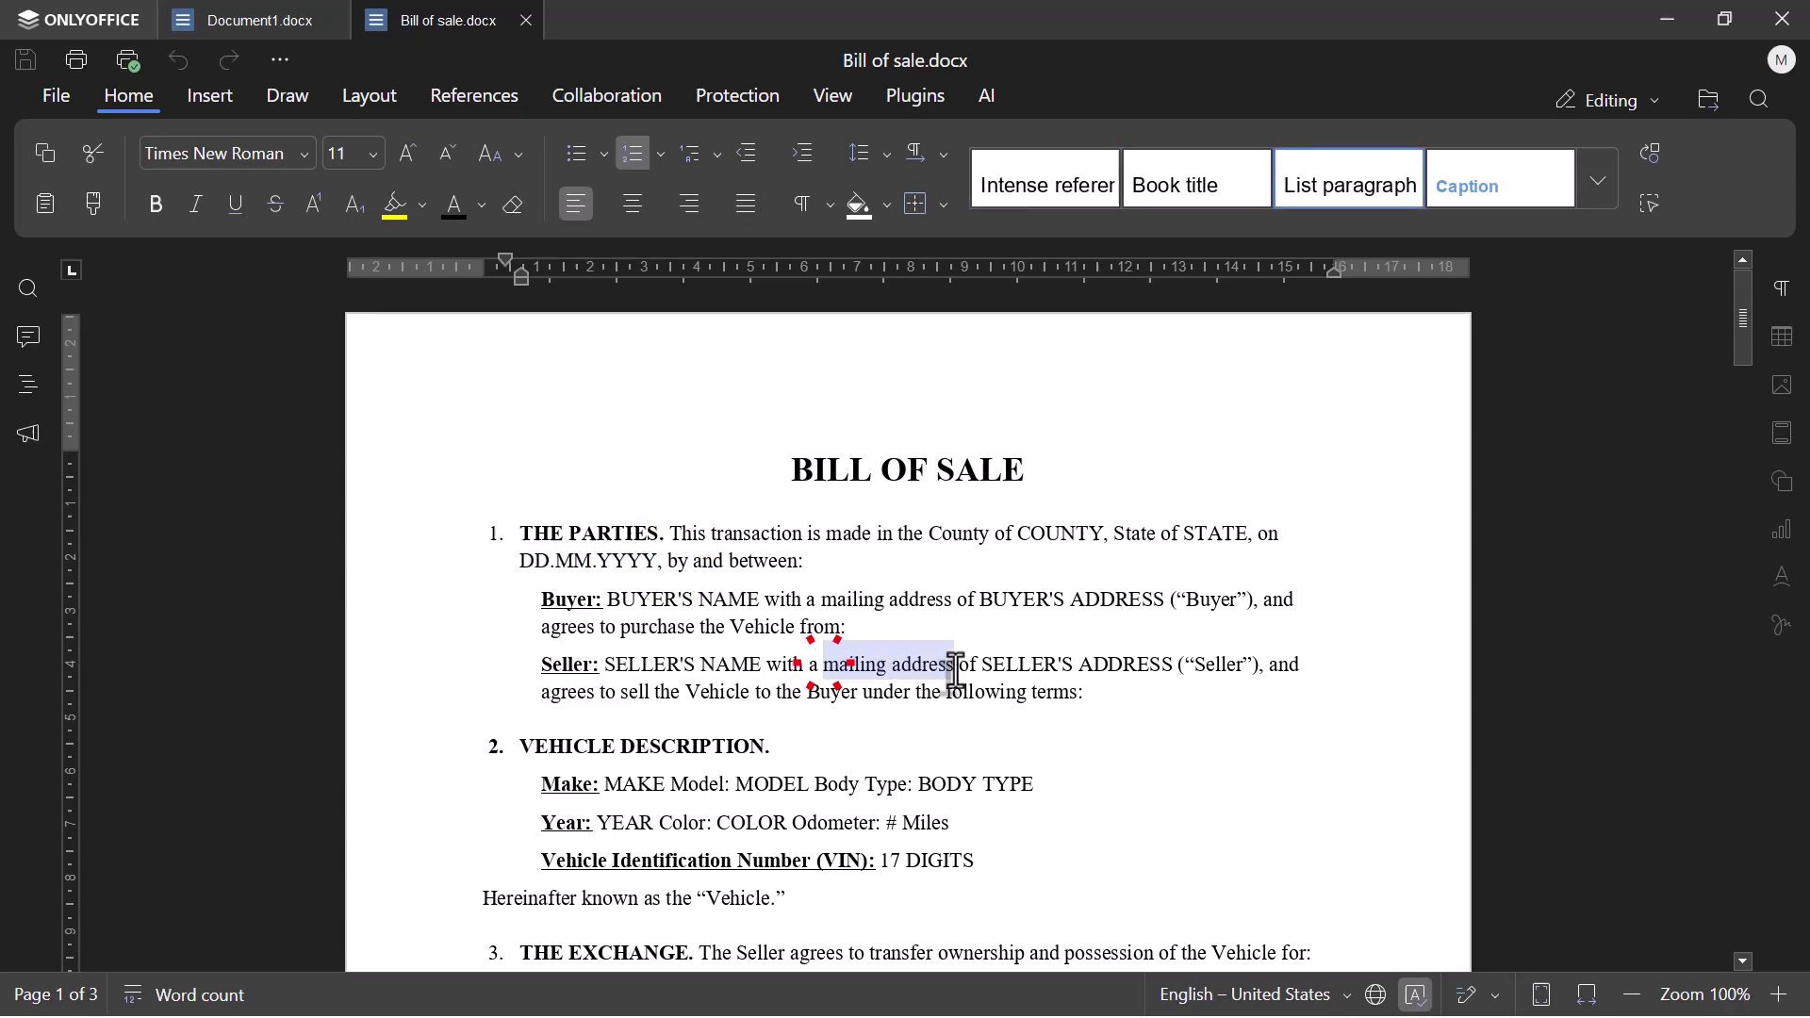
{"action": "left_click", "coordinate": [307, 162]}
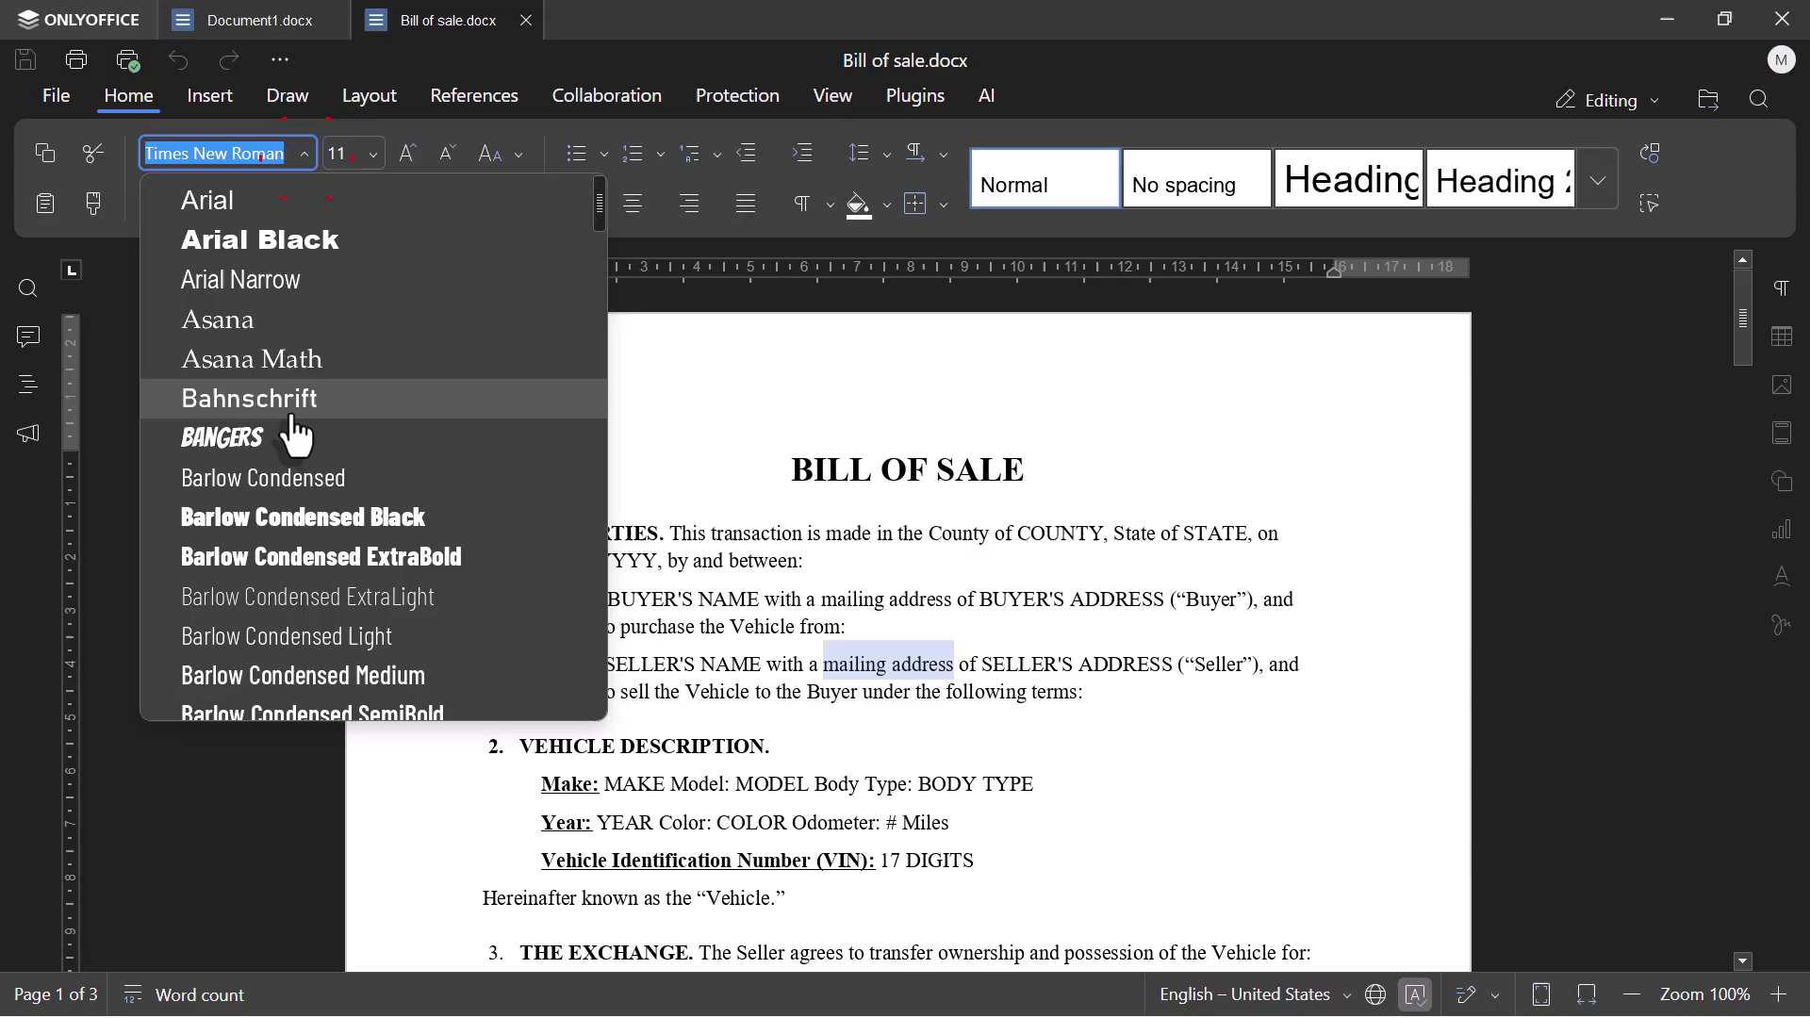
{"action": "left_click", "coordinate": [373, 153]}
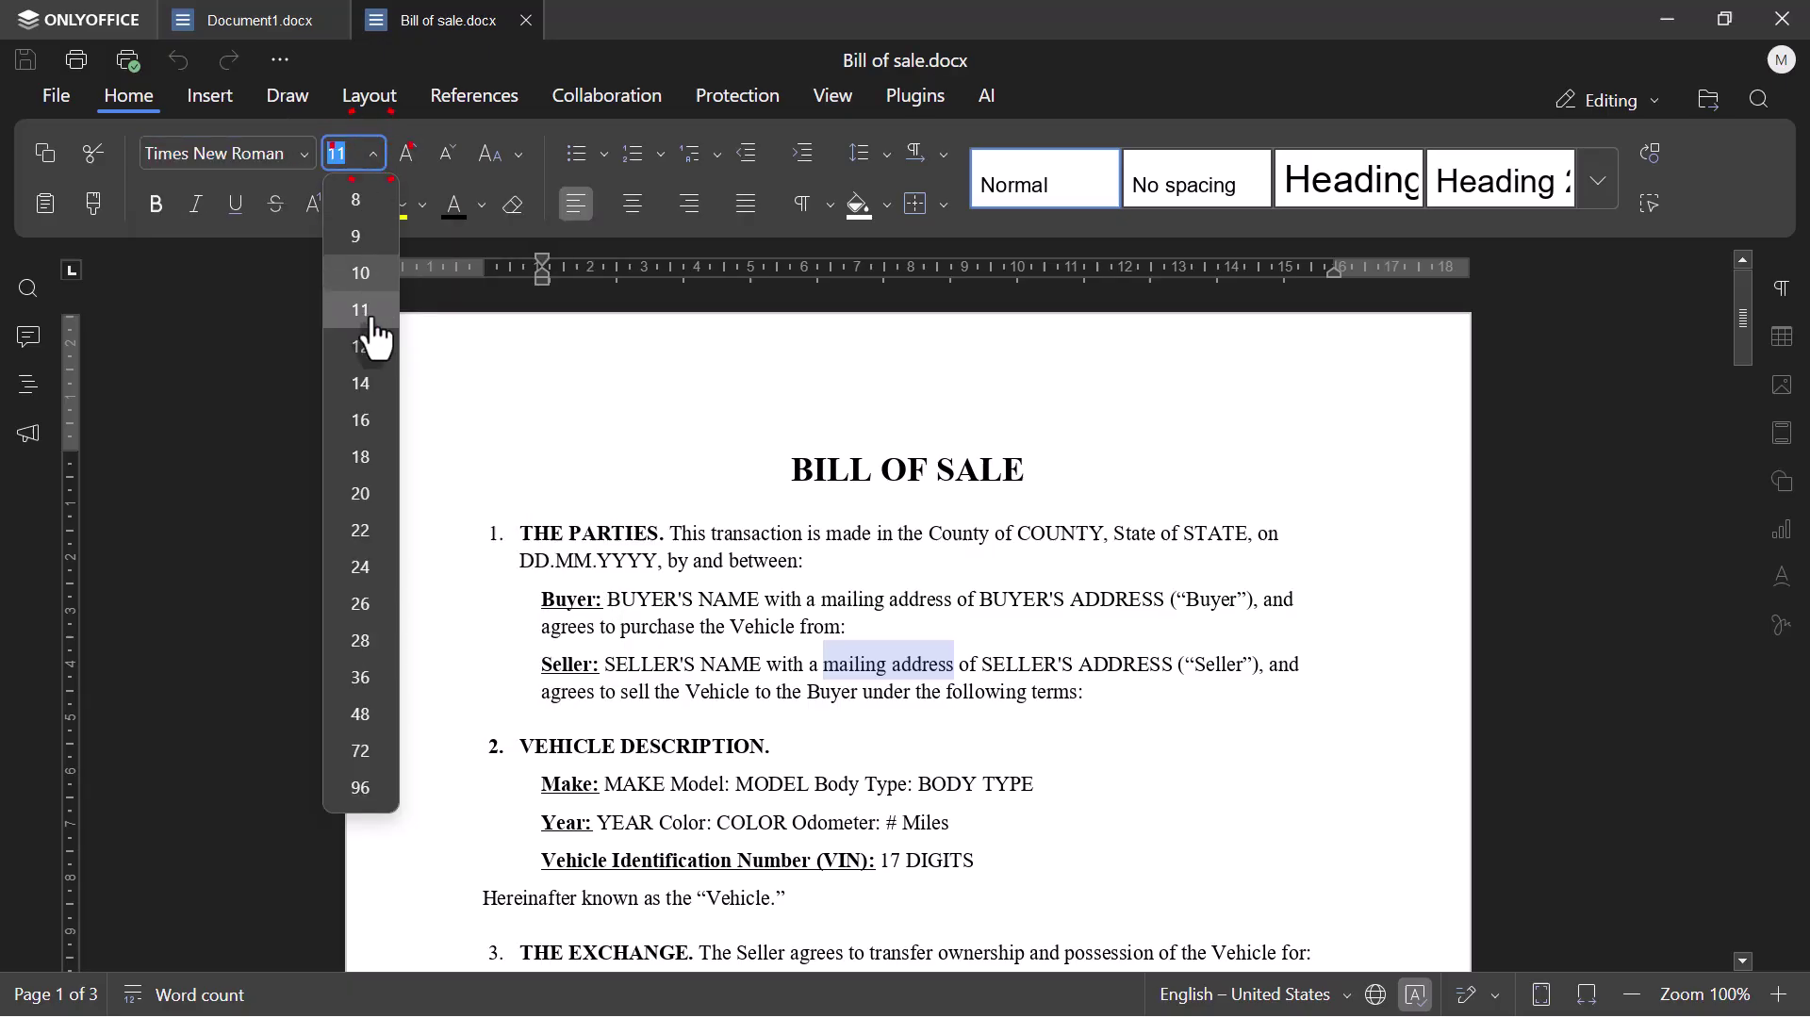
{"action": "left_click", "coordinate": [515, 334]}
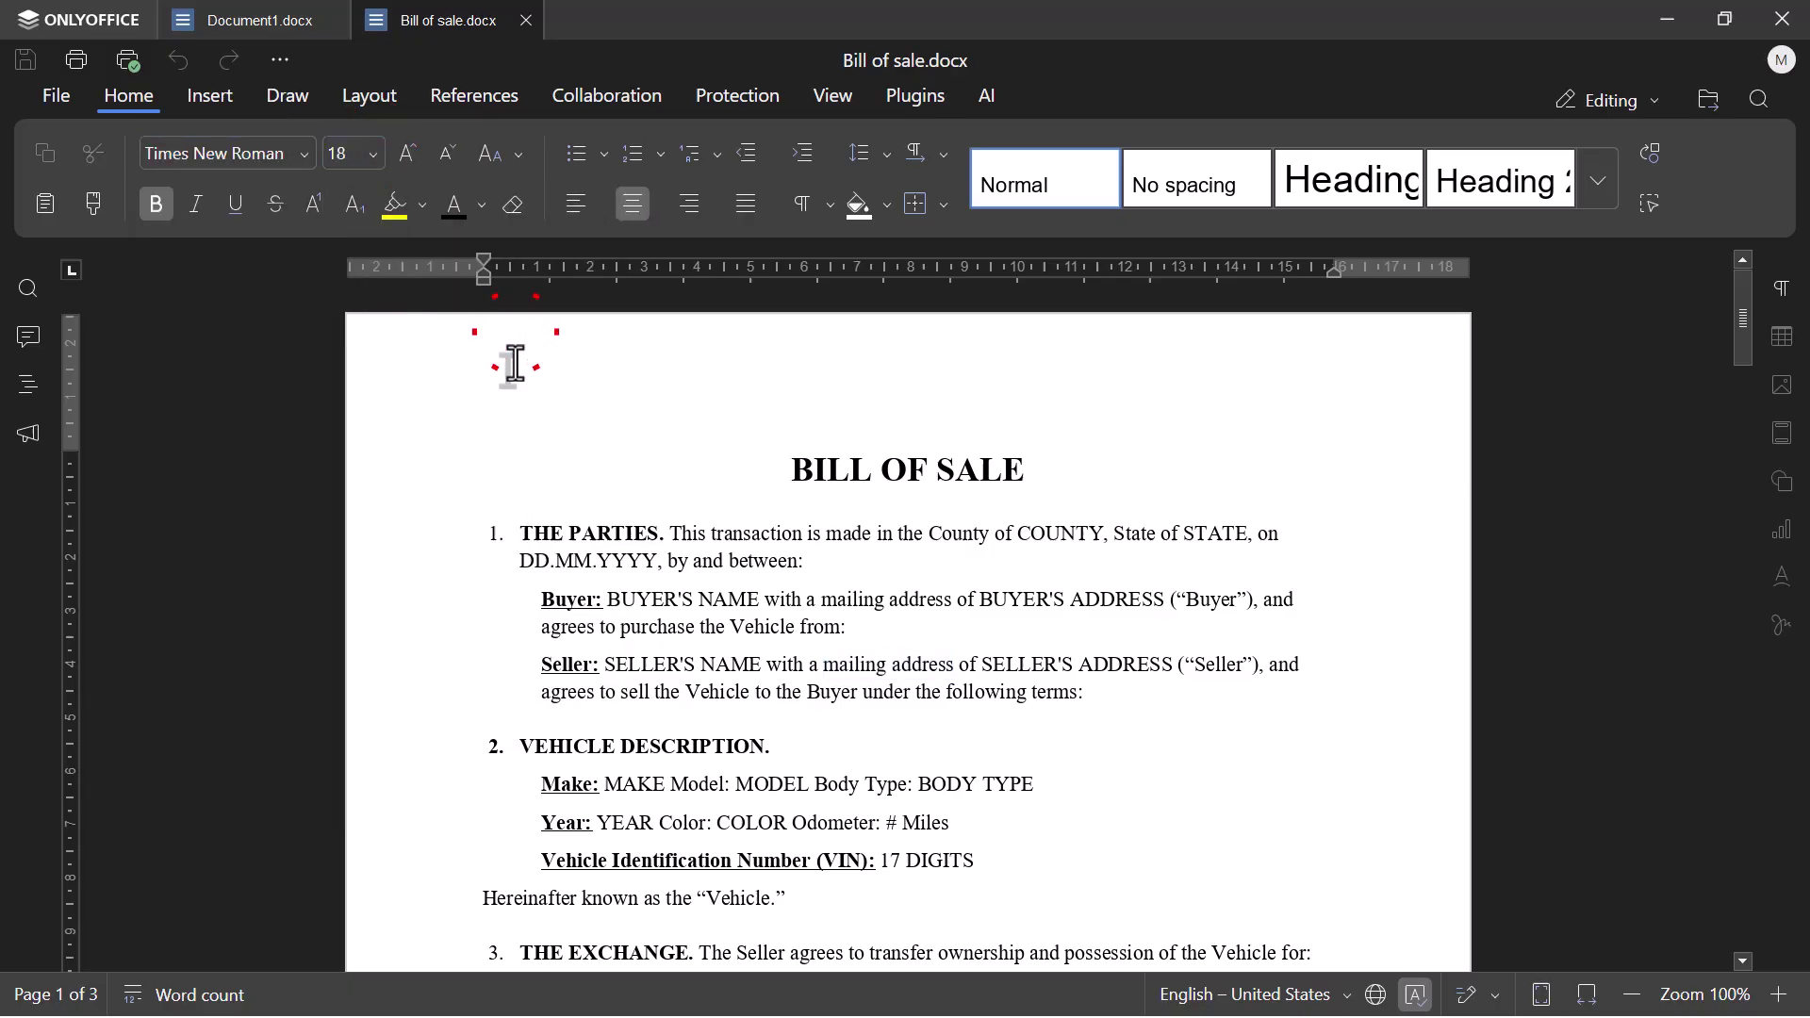
Click into the BILL OF SALE title line and scroll through the document.
{"action": "left_click", "coordinate": [638, 477]}
{"action": "scroll", "coordinate": [849, 566], "scroll_direction": "down", "scroll_amount": 3}
{"action": "scroll", "coordinate": [851, 577], "scroll_direction": "down", "scroll_amount": 5}
{"action": "scroll", "coordinate": [829, 599], "scroll_direction": "up", "scroll_amount": 6}
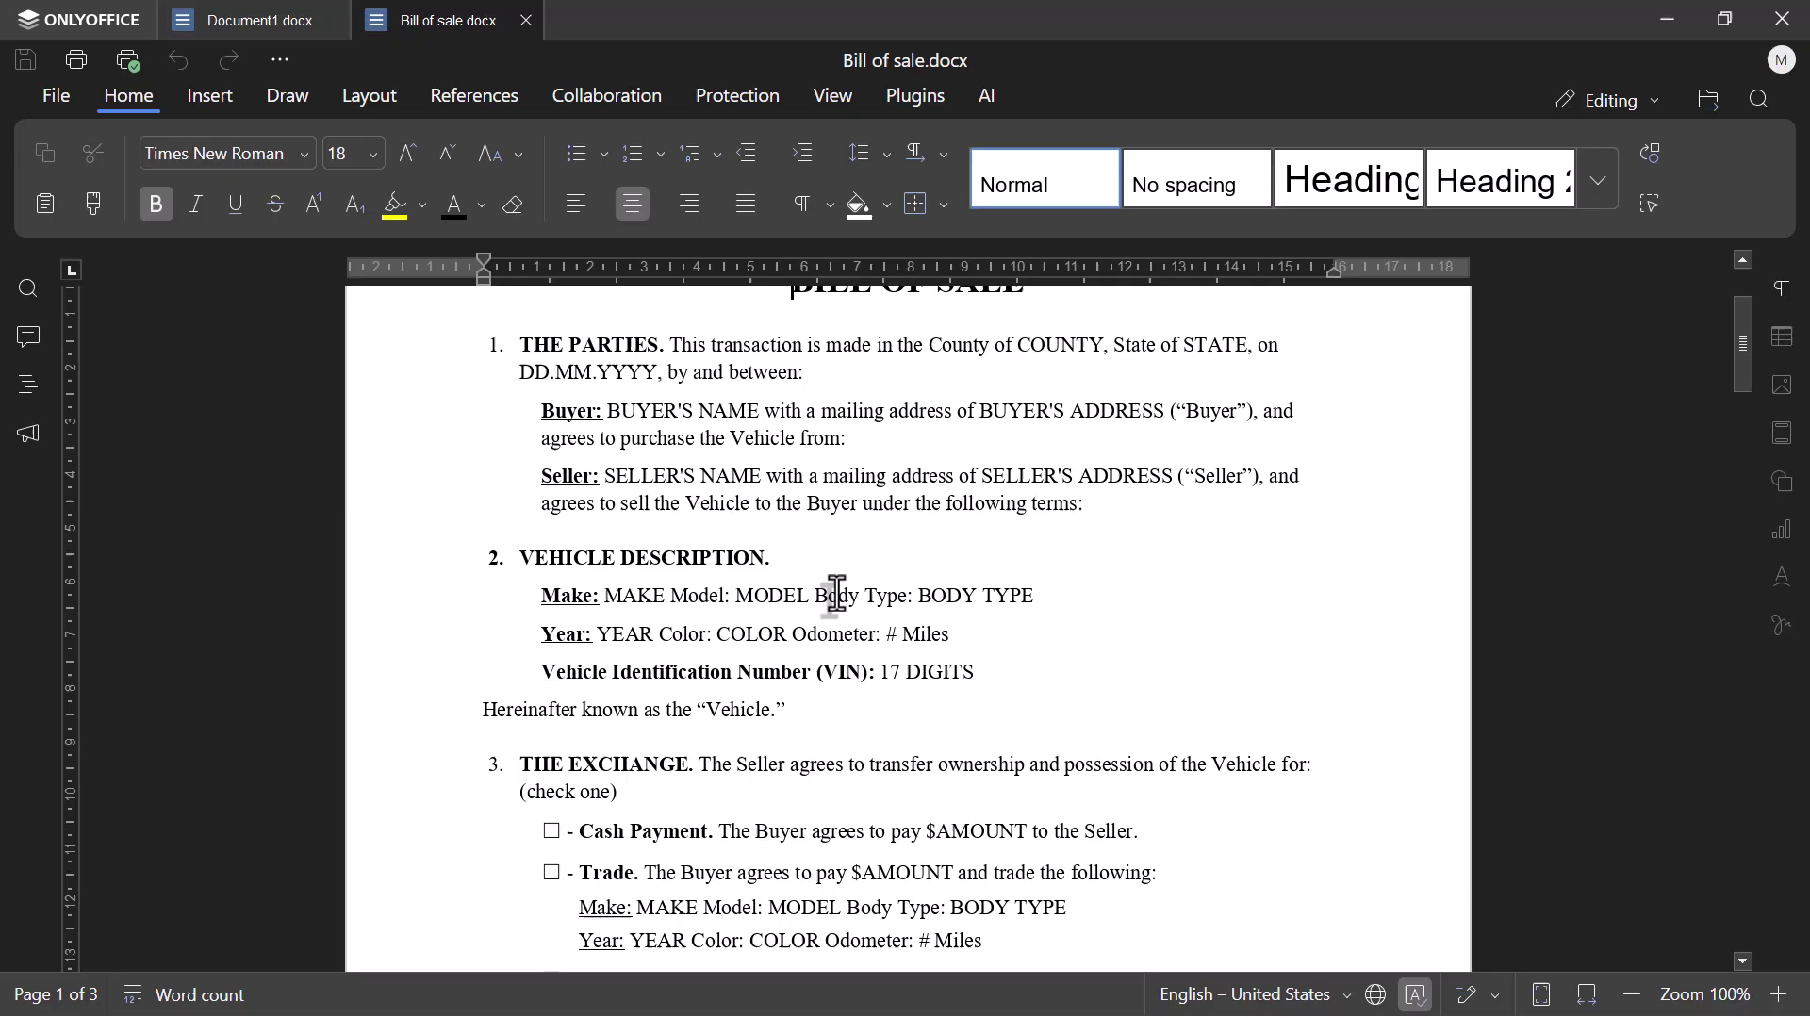
{"action": "scroll", "coordinate": [839, 603], "scroll_direction": "down", "scroll_amount": 1}
{"action": "scroll", "coordinate": [849, 622], "scroll_direction": "up", "scroll_amount": 1}
{"action": "scroll", "coordinate": [1004, 533], "scroll_direction": "up", "scroll_amount": 1}
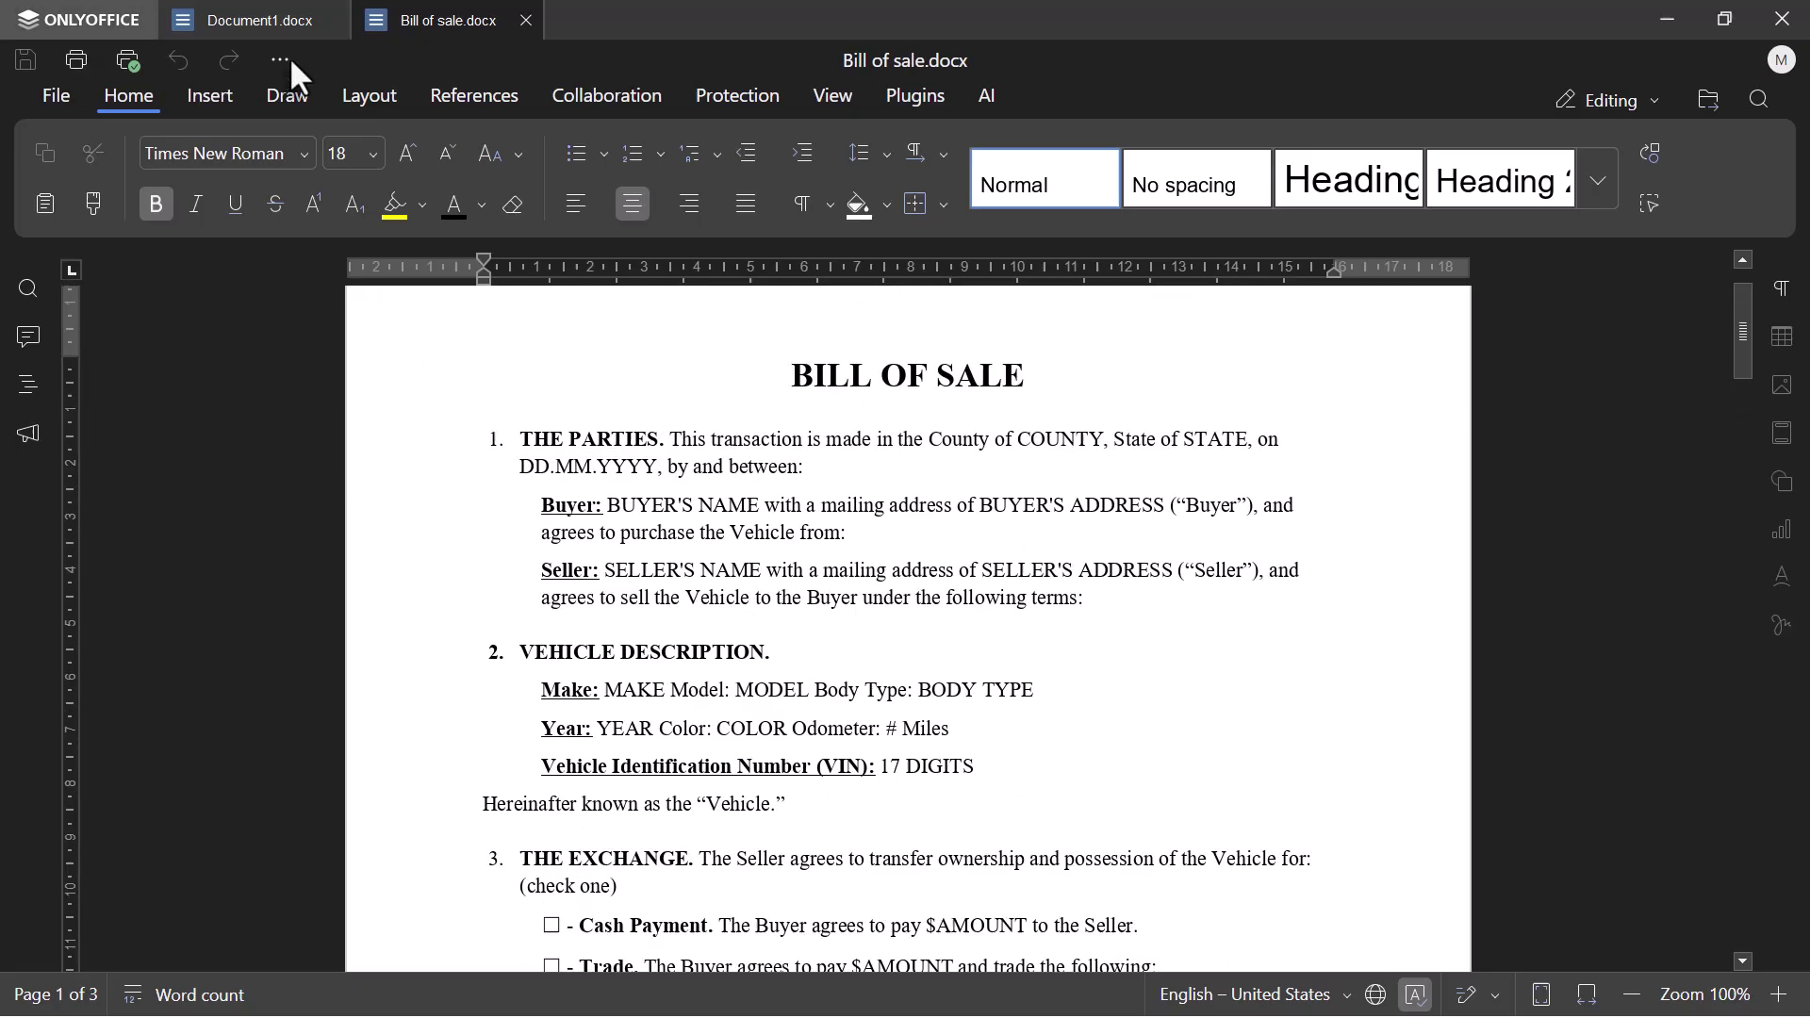
From the start page, start a new spreadsheet, Book2.xlsx, and select cells A1 and H4.
{"action": "left_click", "coordinate": [81, 20]}
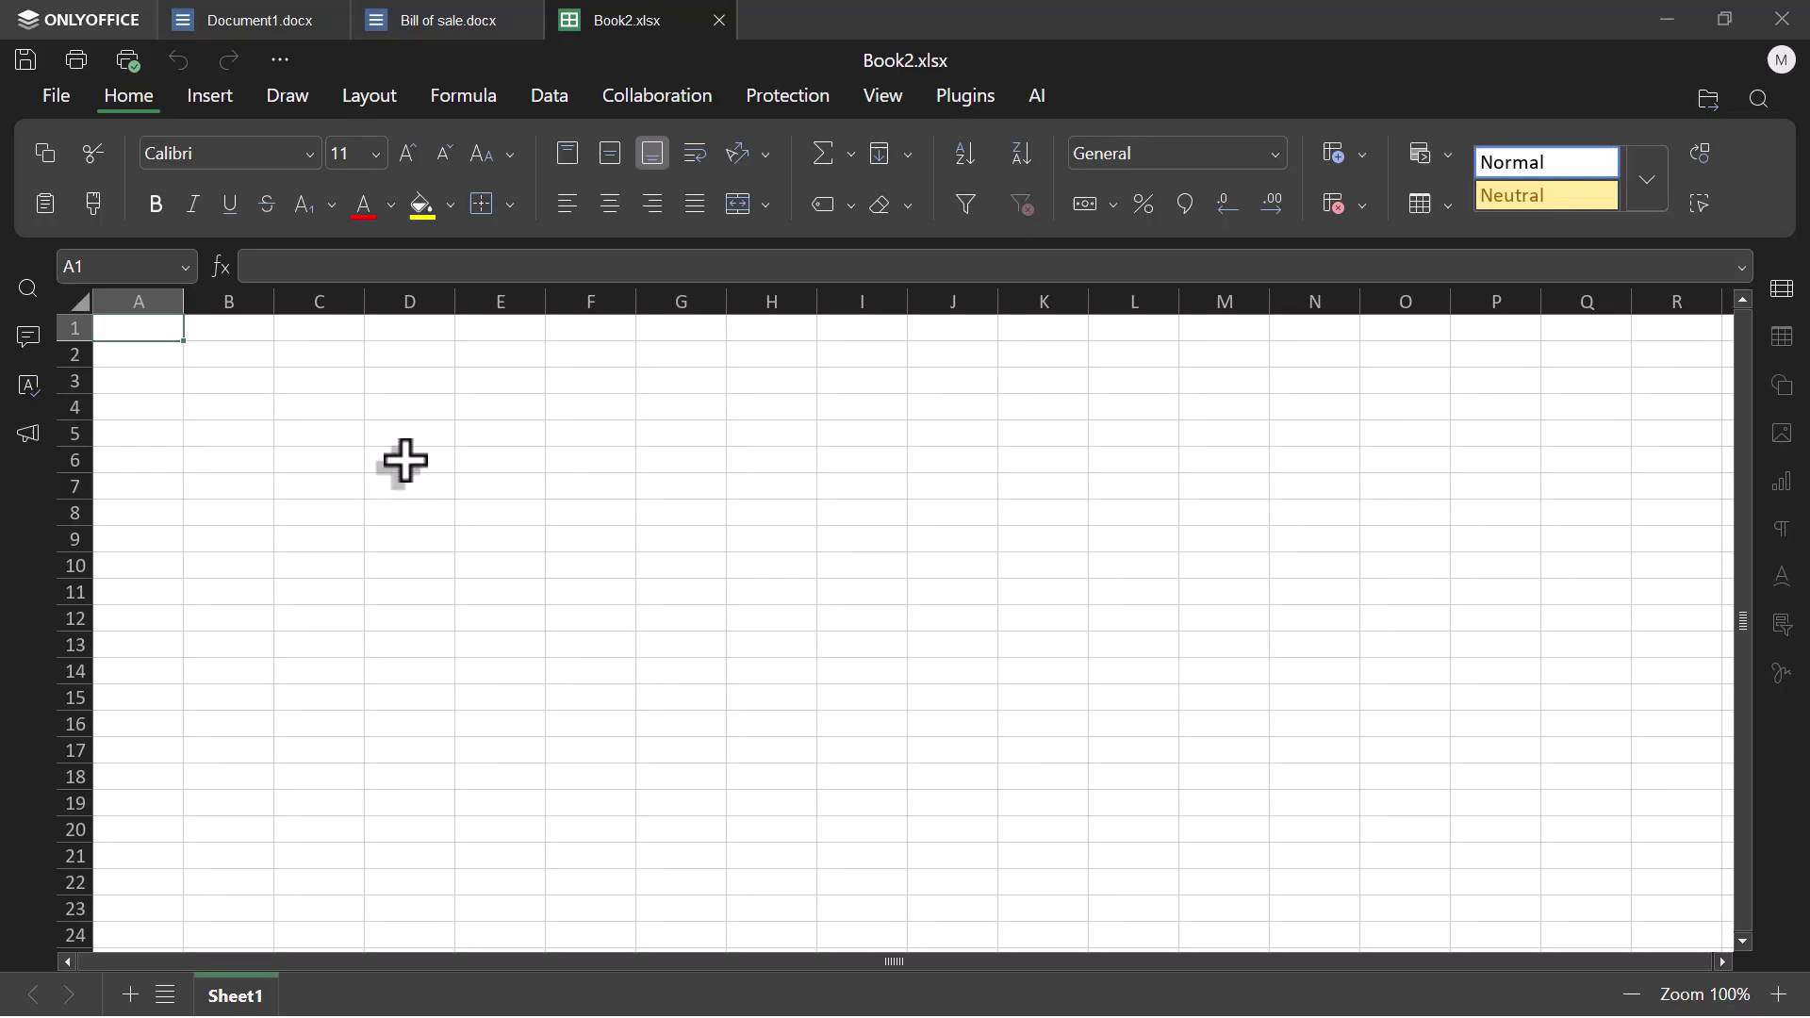
{"action": "left_click", "coordinate": [285, 263]}
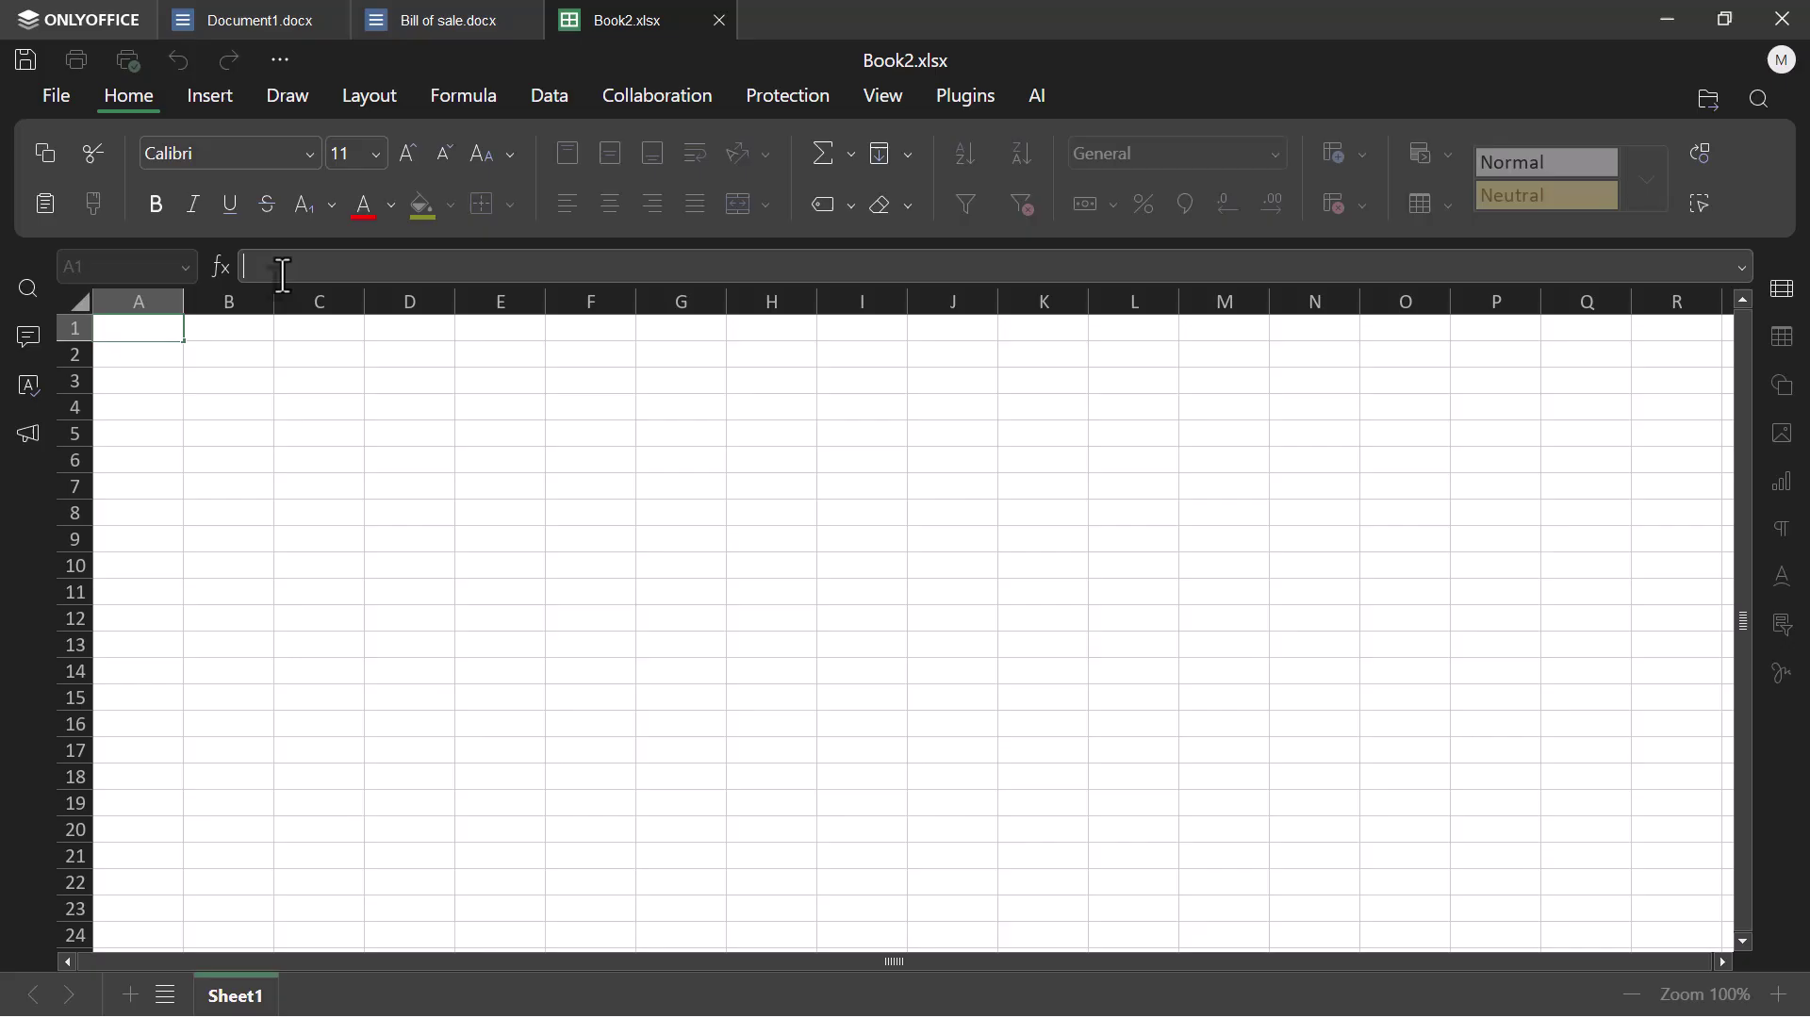
{"action": "left_click", "coordinate": [771, 406]}
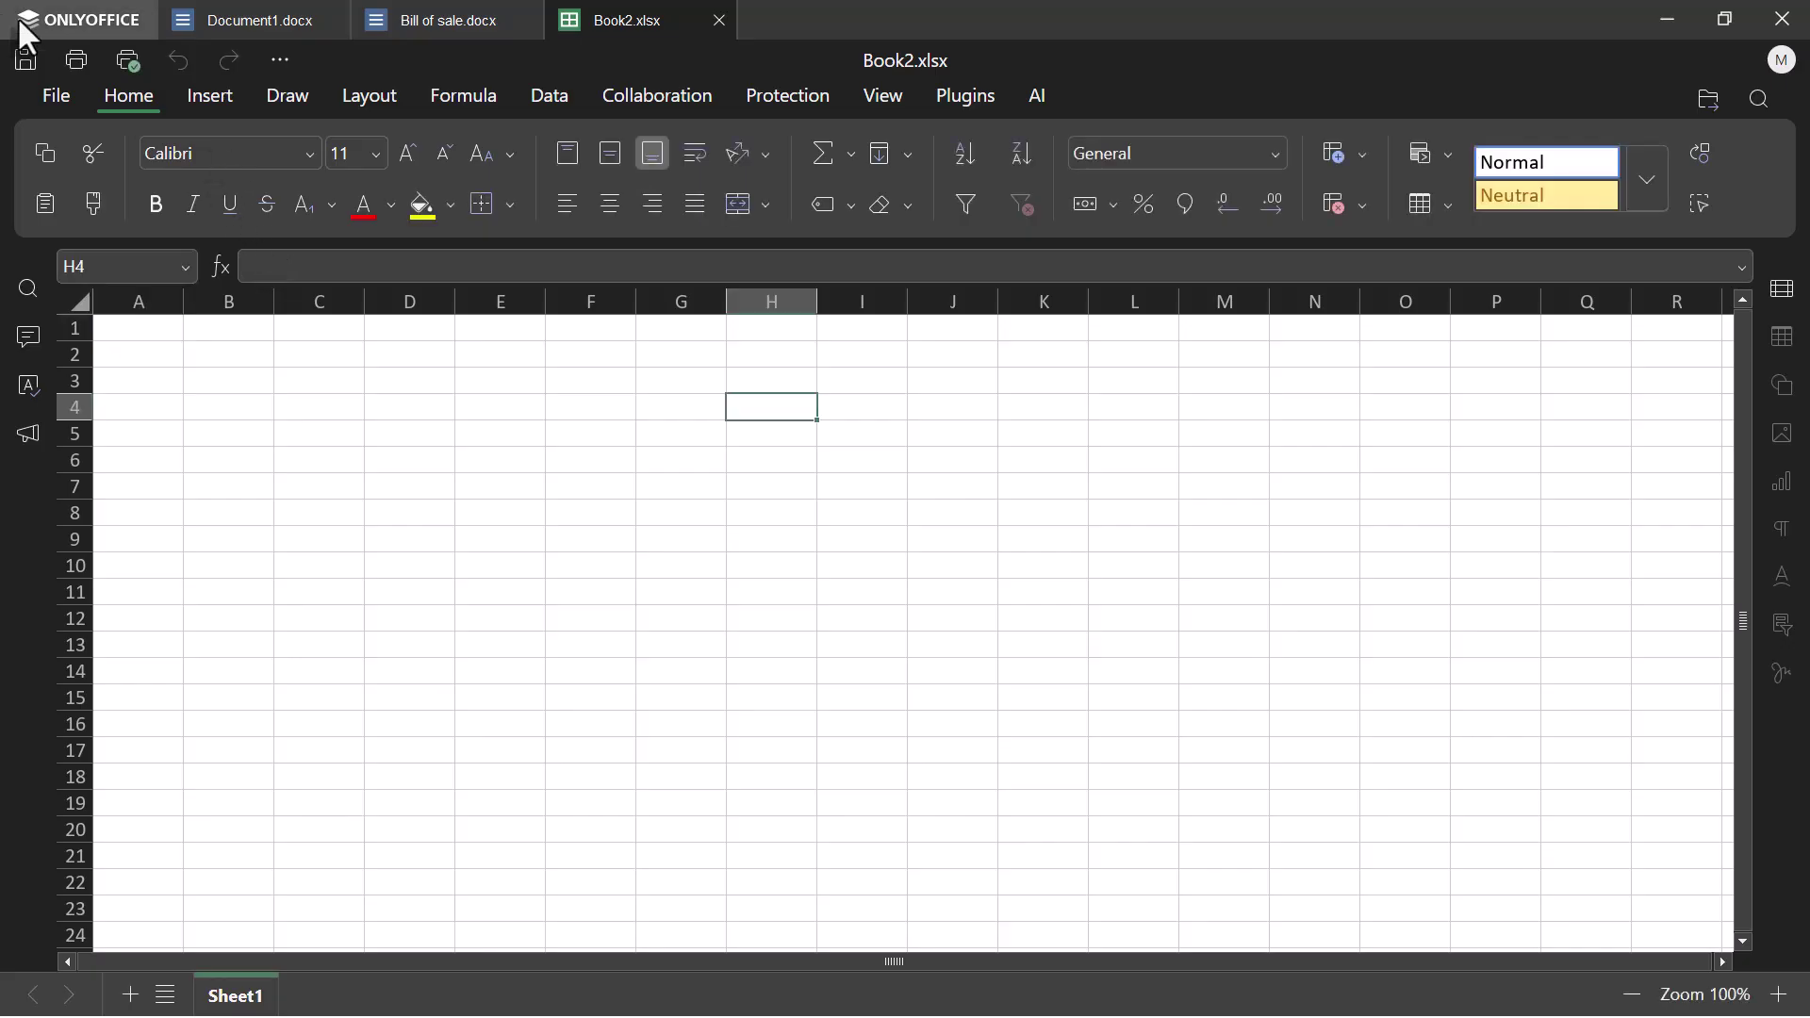
Open Chart.xlsx from the files folder via File > Open.
{"action": "left_click", "coordinate": [55, 98]}
{"action": "left_click", "coordinate": [178, 329]}
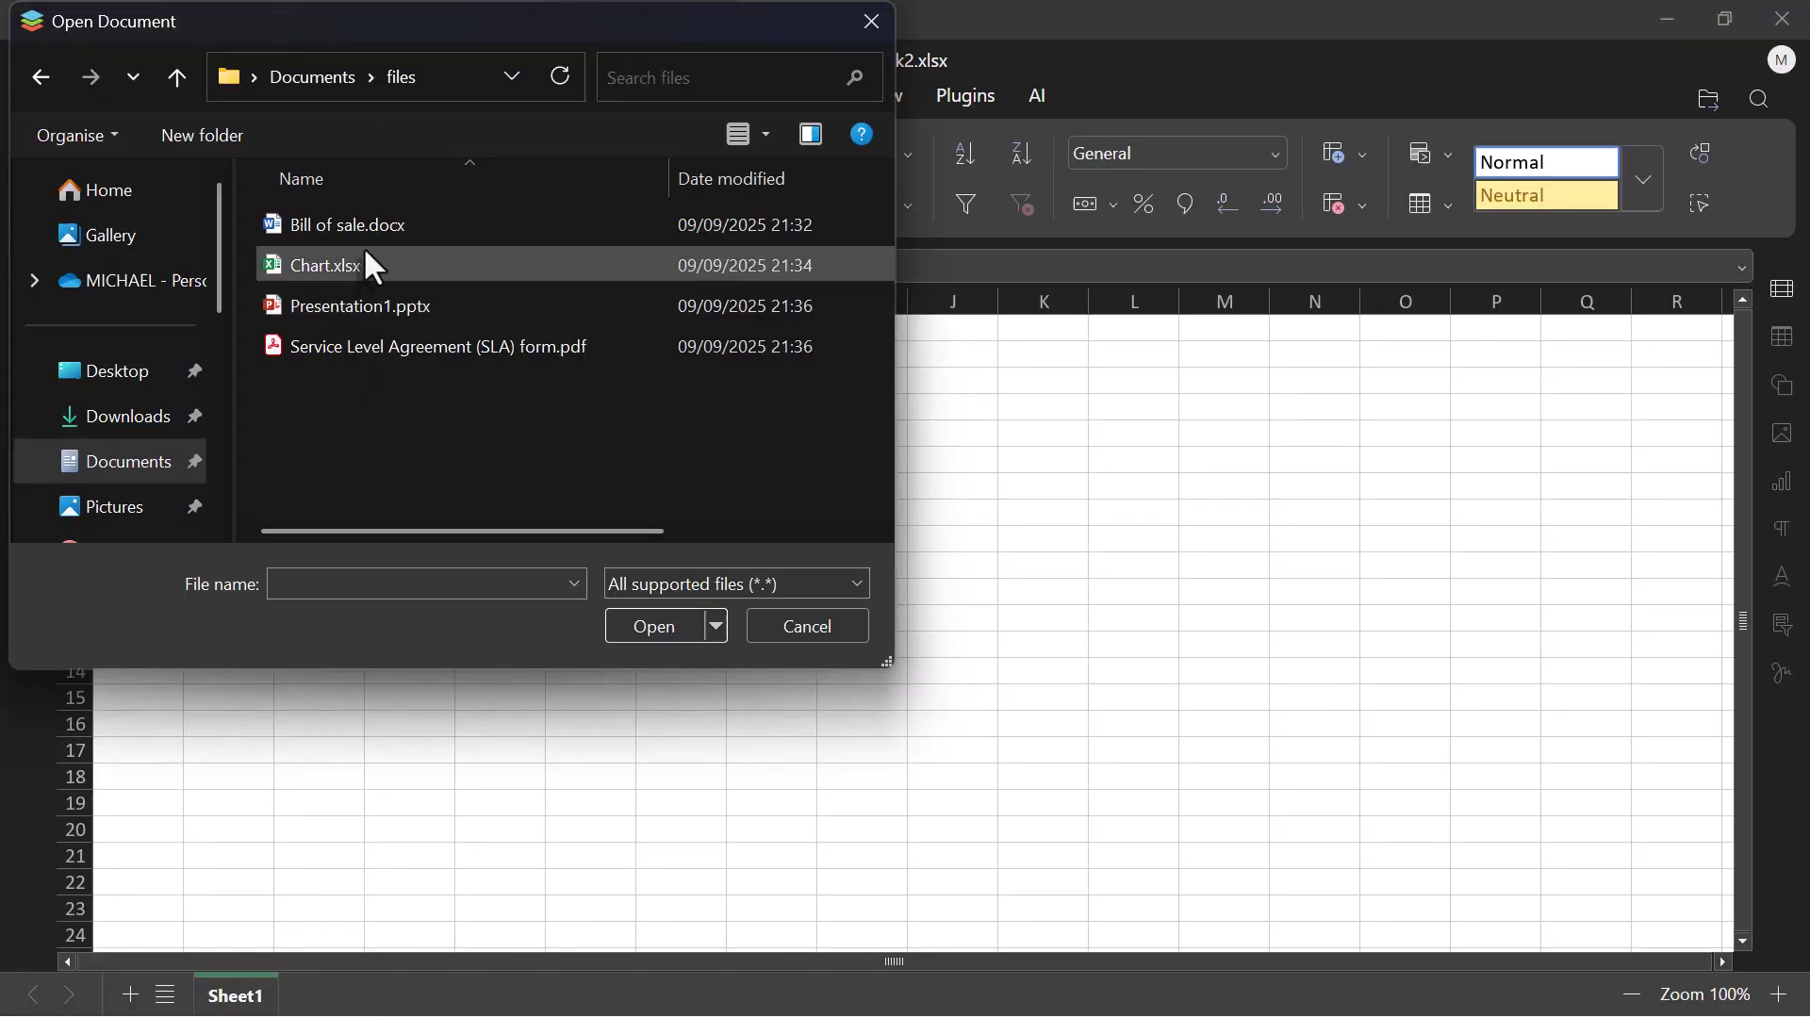
{"action": "double_click", "coordinate": [360, 264]}
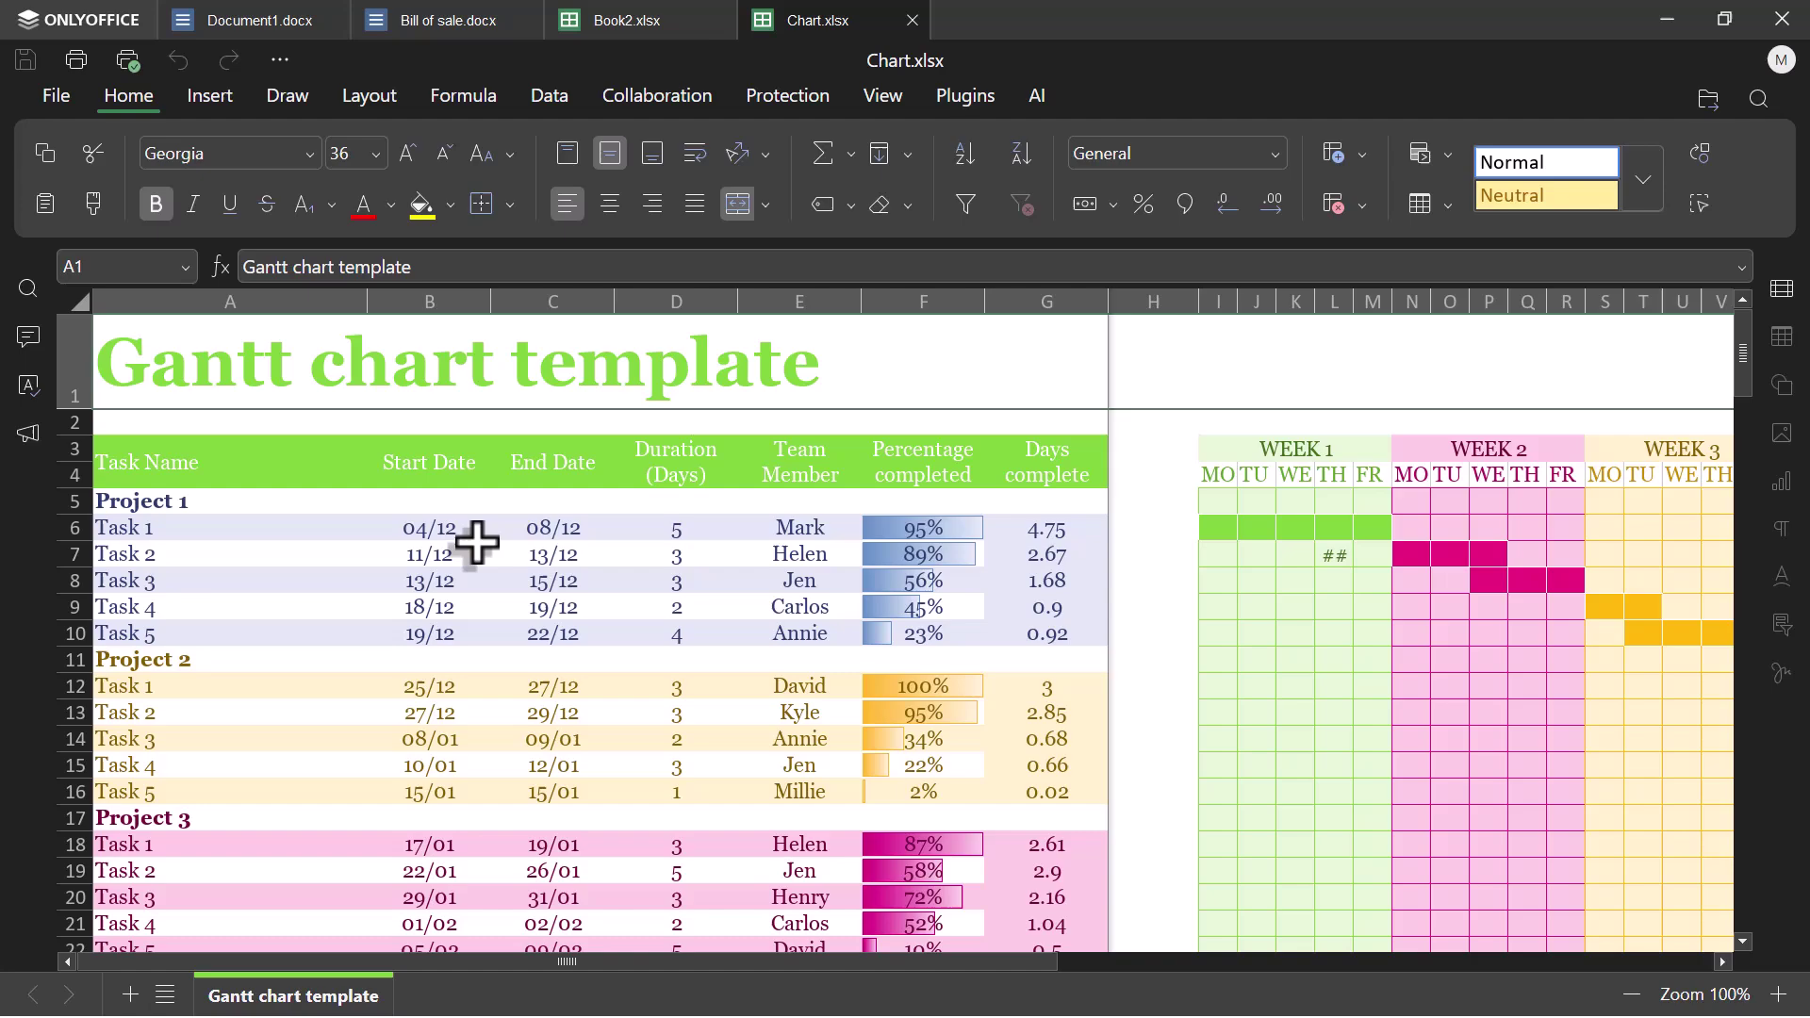
Inspect Gantt cells F6 (95%), F8 (56%) and H7, scrolling the week columns right and back.
{"action": "left_click", "coordinate": [882, 528]}
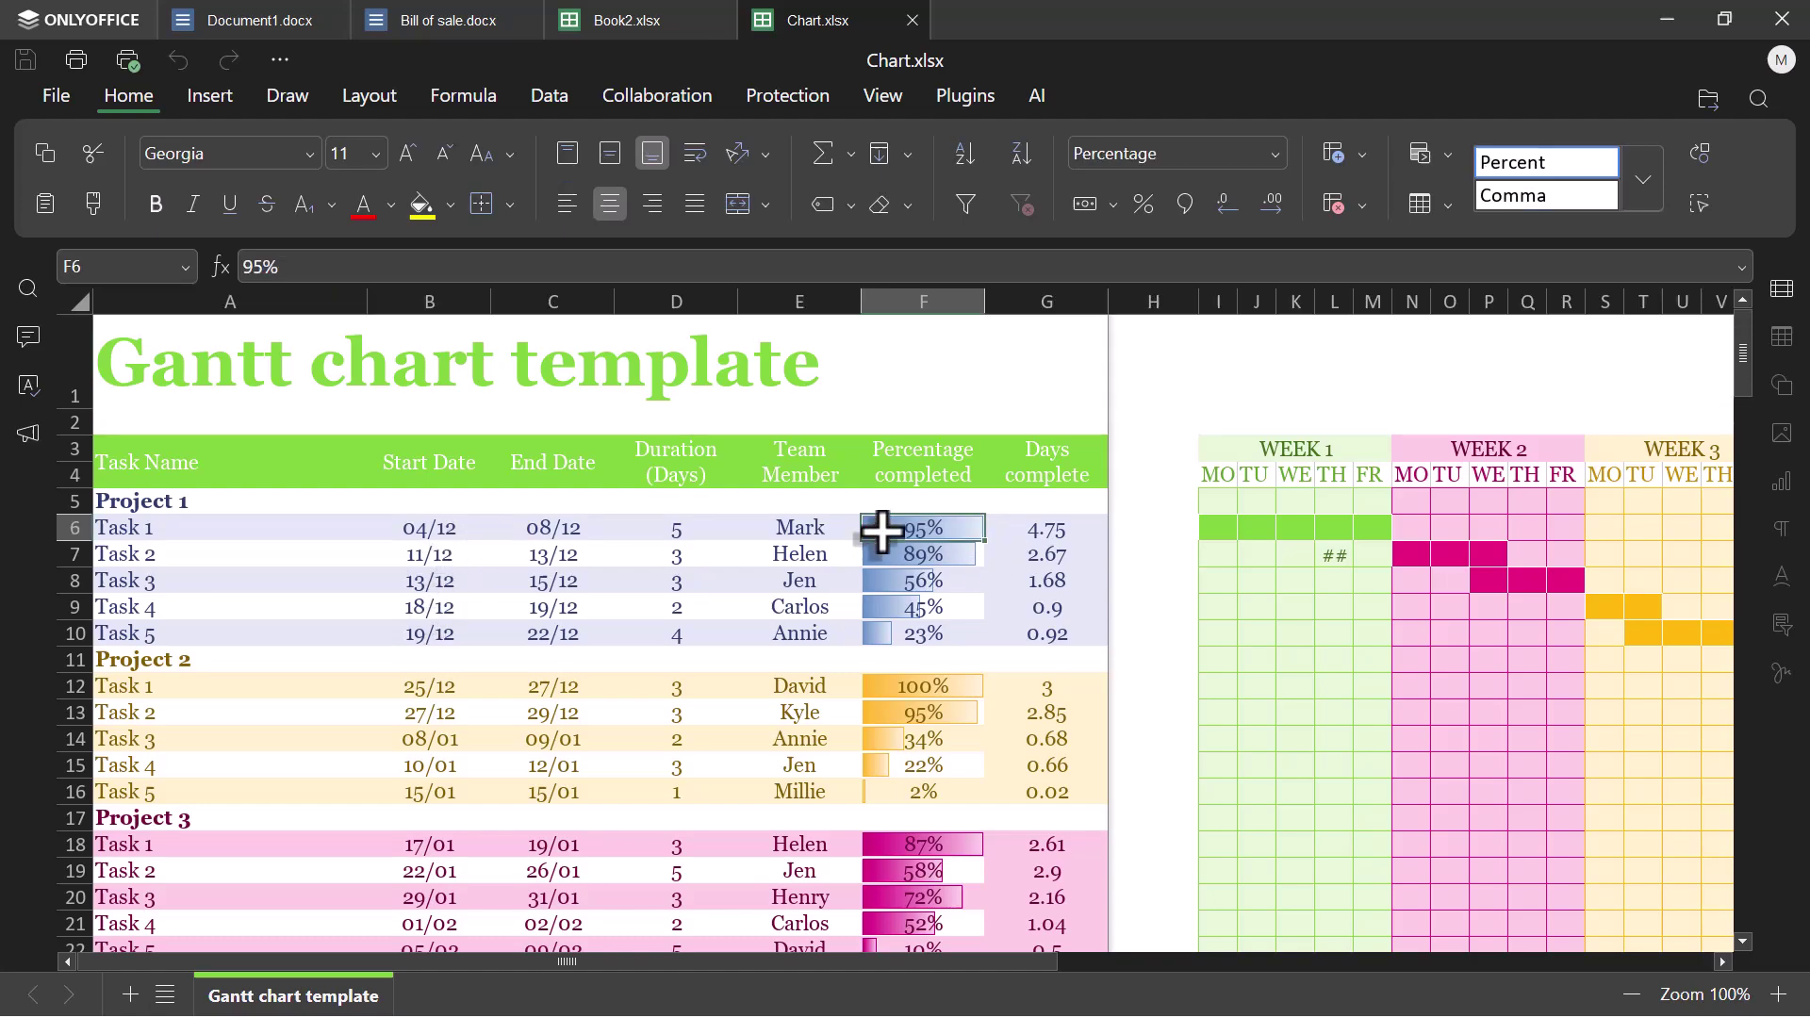
{"action": "left_click", "coordinate": [900, 582]}
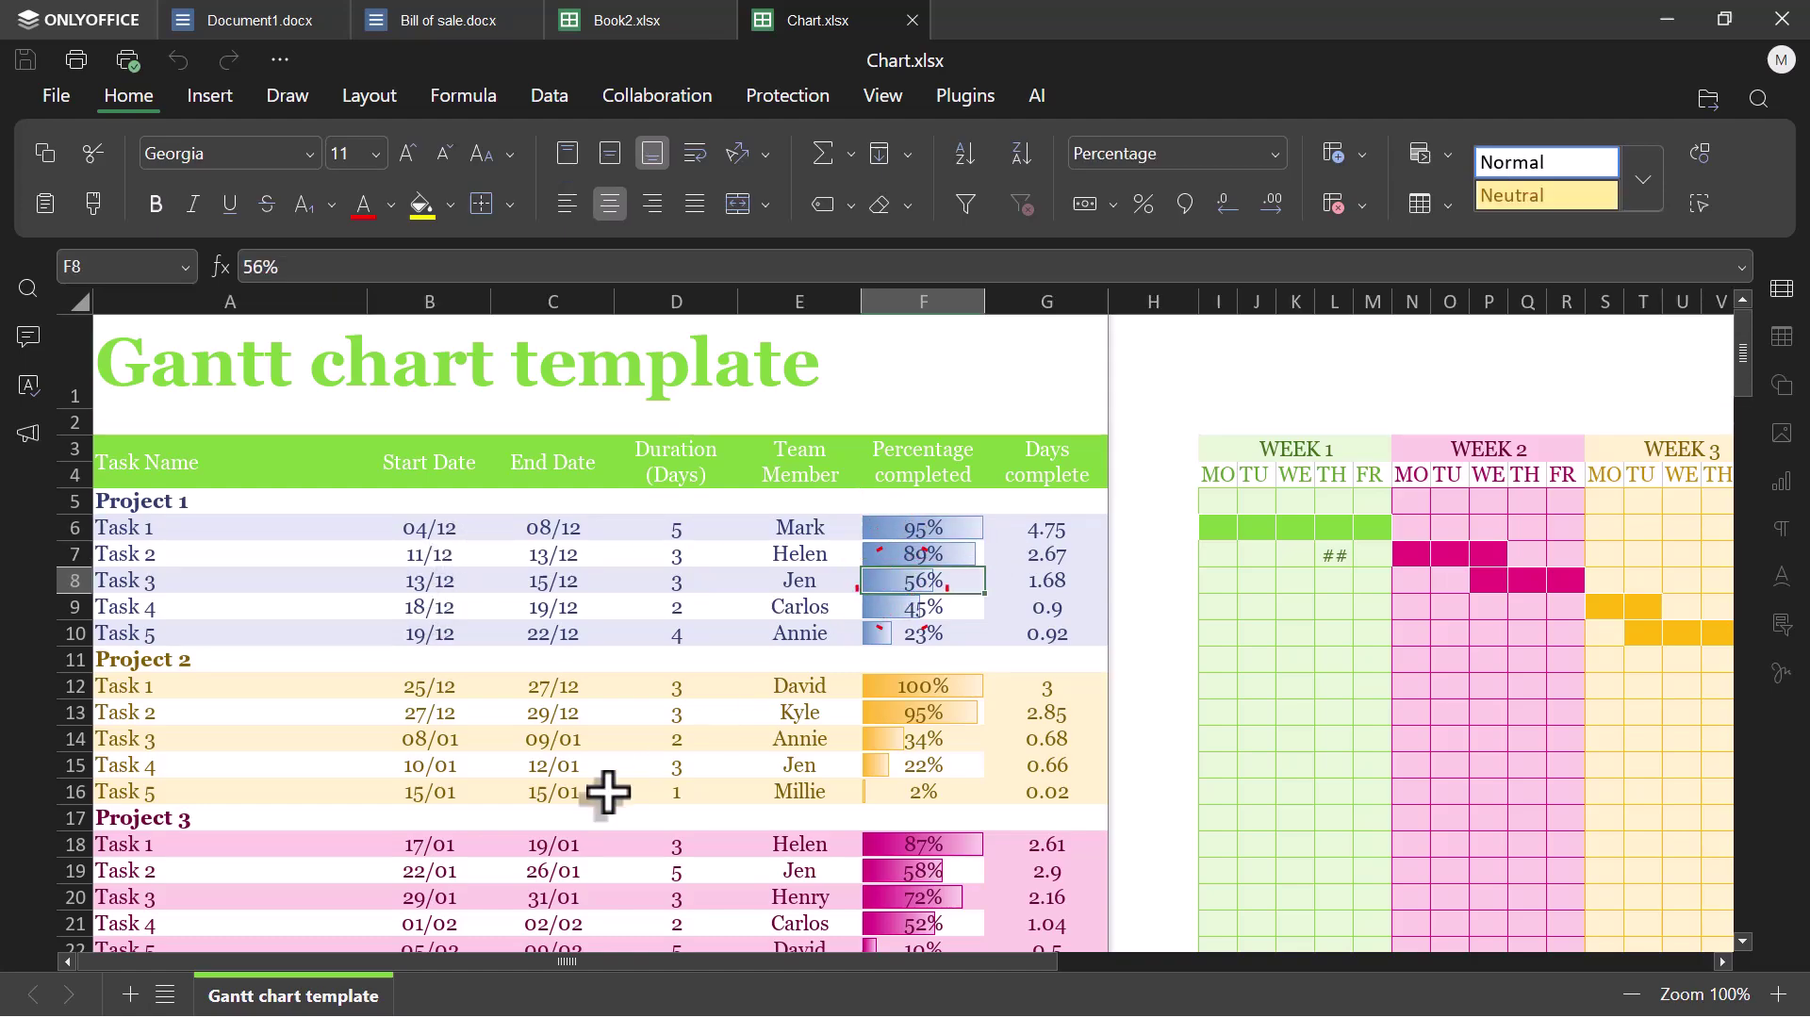
{"action": "left_click", "coordinate": [1167, 558]}
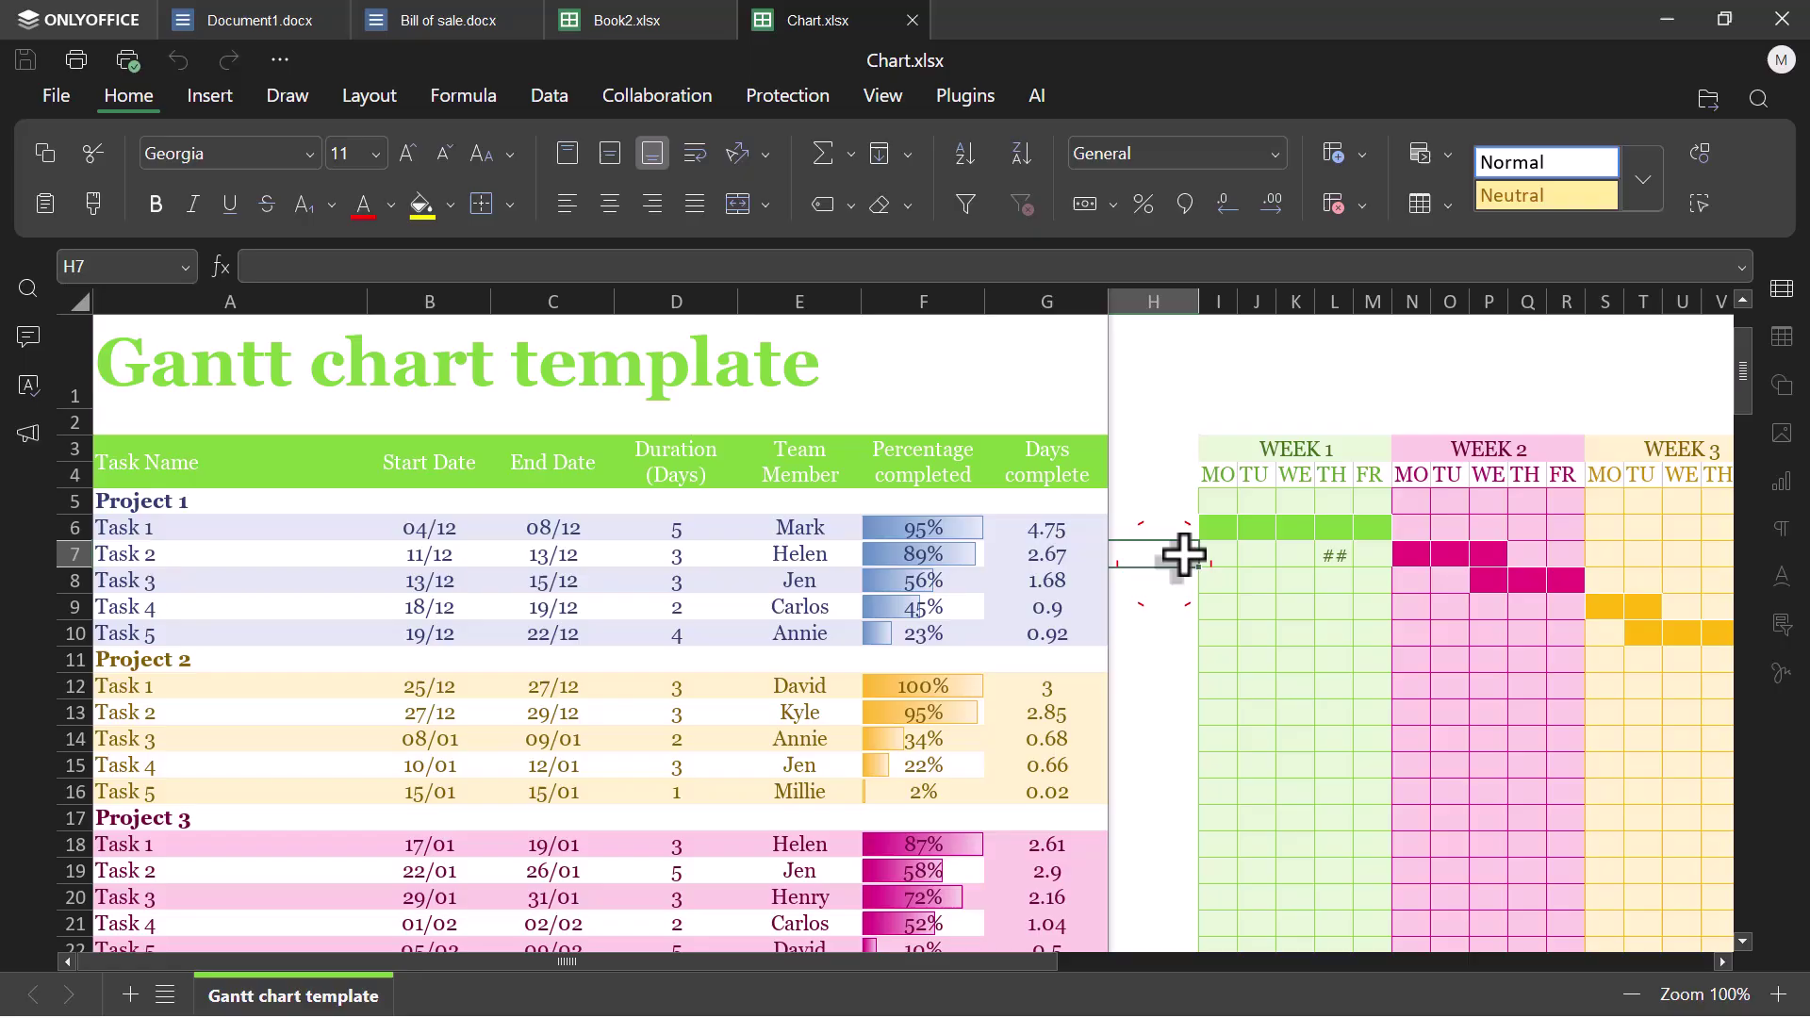
{"action": "scroll", "coordinate": [1185, 556], "scroll_direction": "right", "scroll_amount": 5}
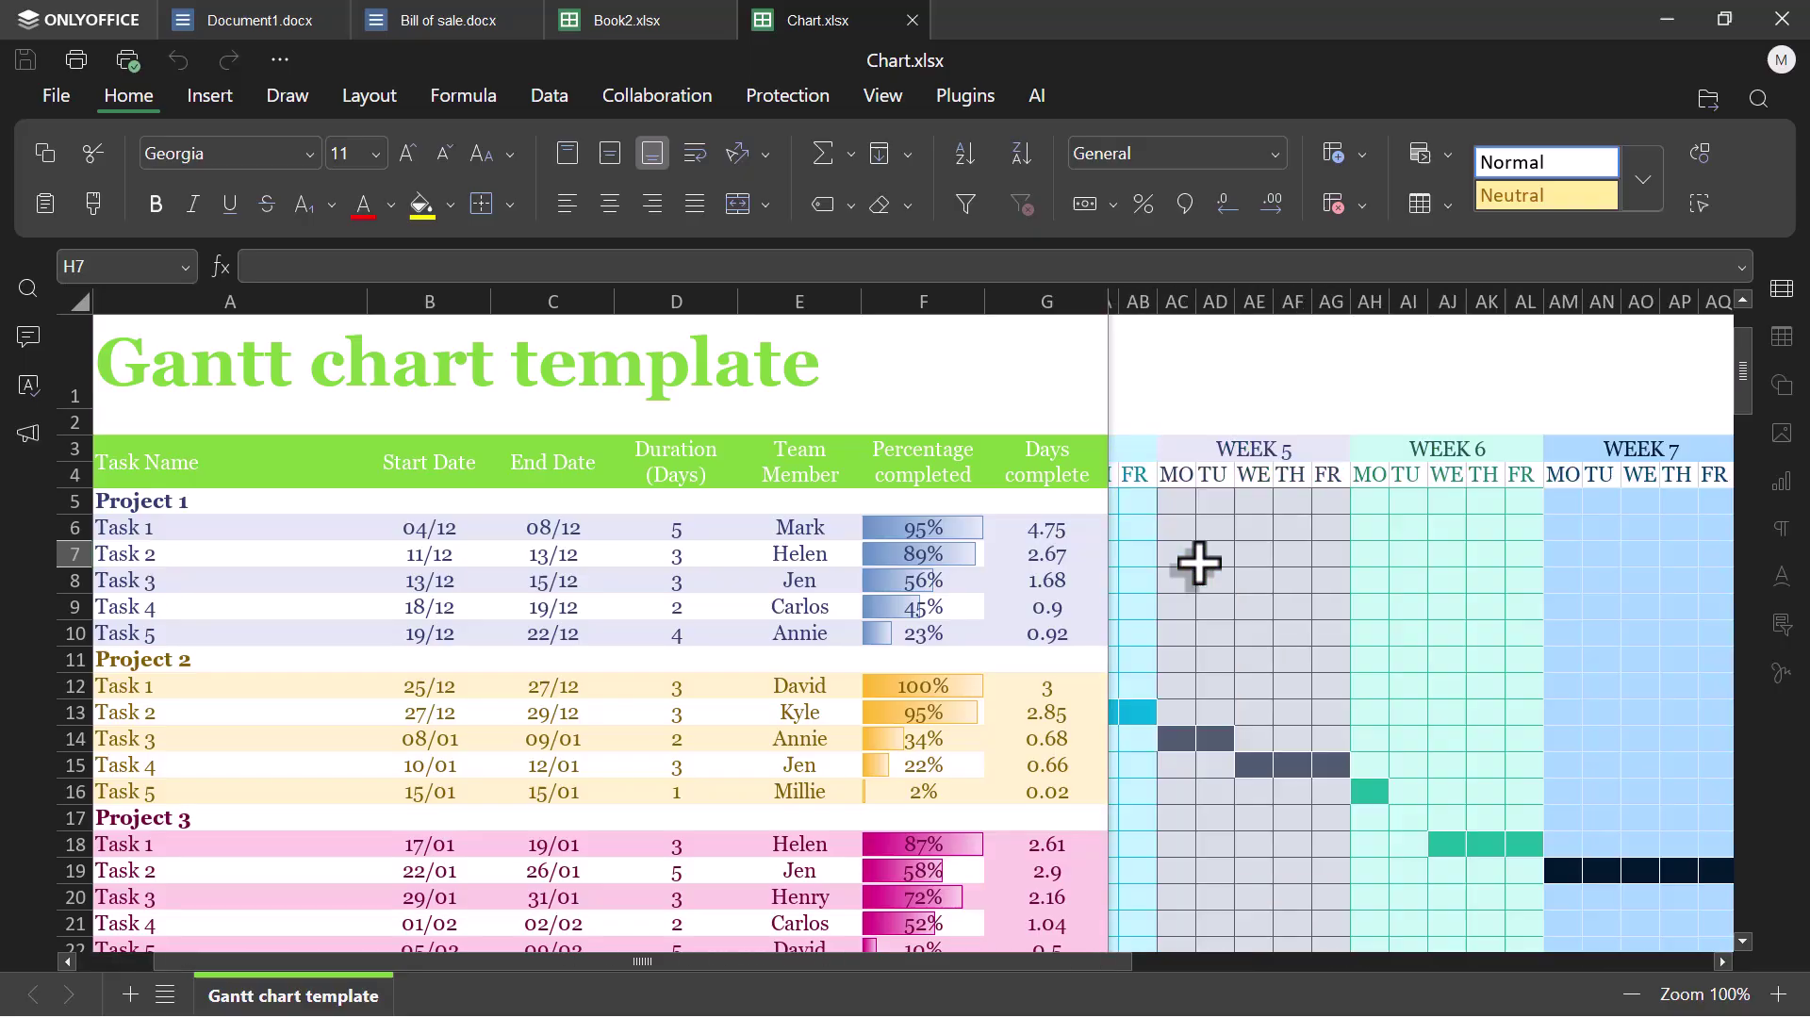
{"action": "scroll", "coordinate": [1198, 563], "scroll_direction": "left", "scroll_amount": 5}
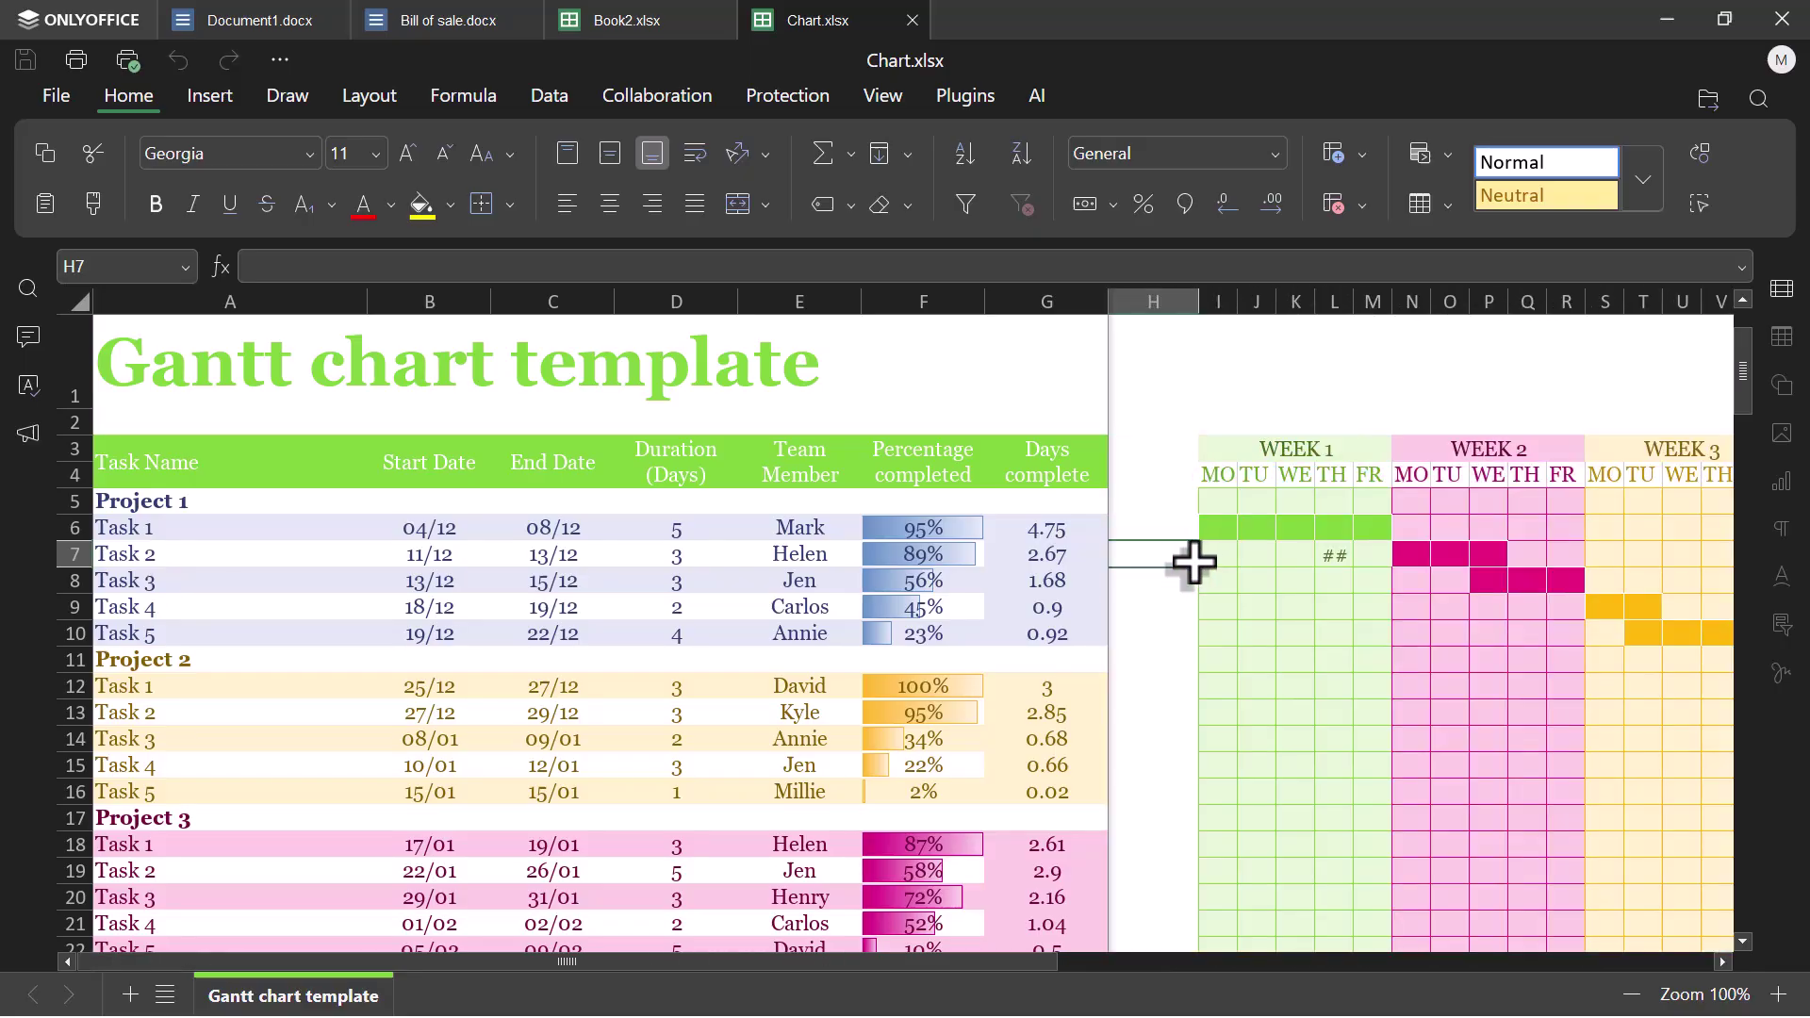
Create a new presentation from the start page and browse the Add Slide layouts.
{"action": "left_click", "coordinate": [83, 21]}
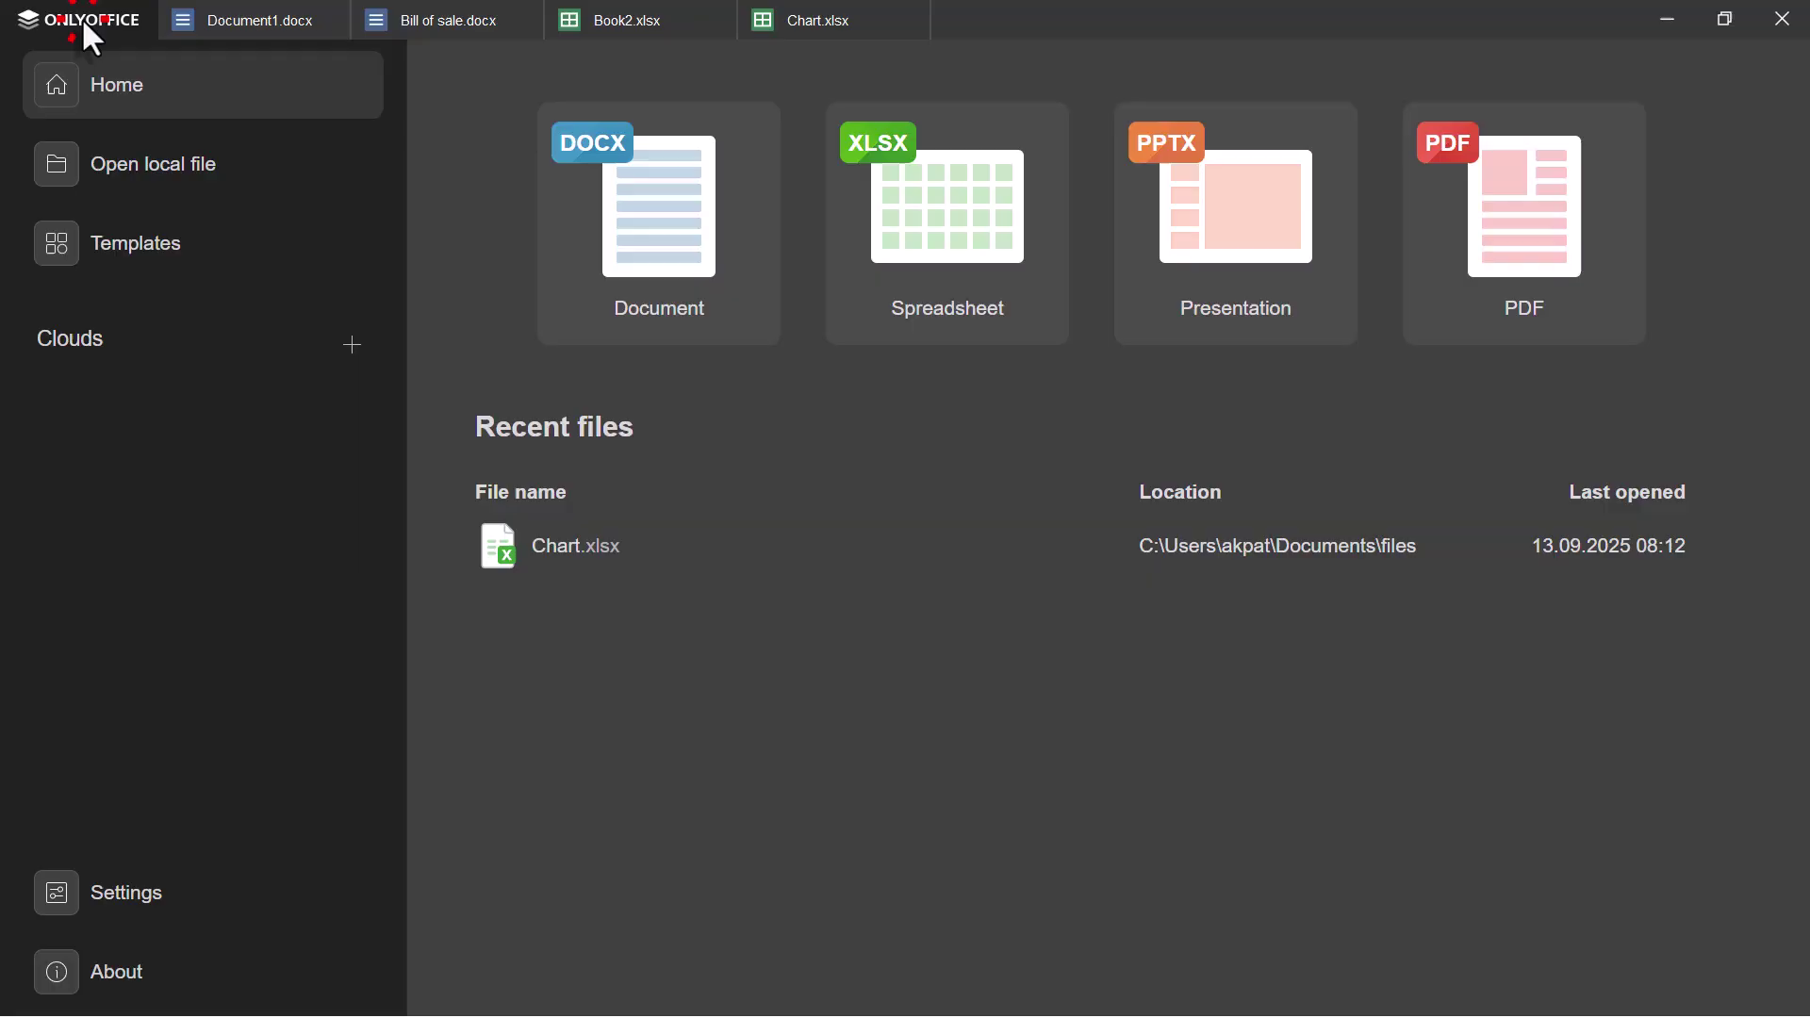
{"action": "left_click", "coordinate": [1237, 270]}
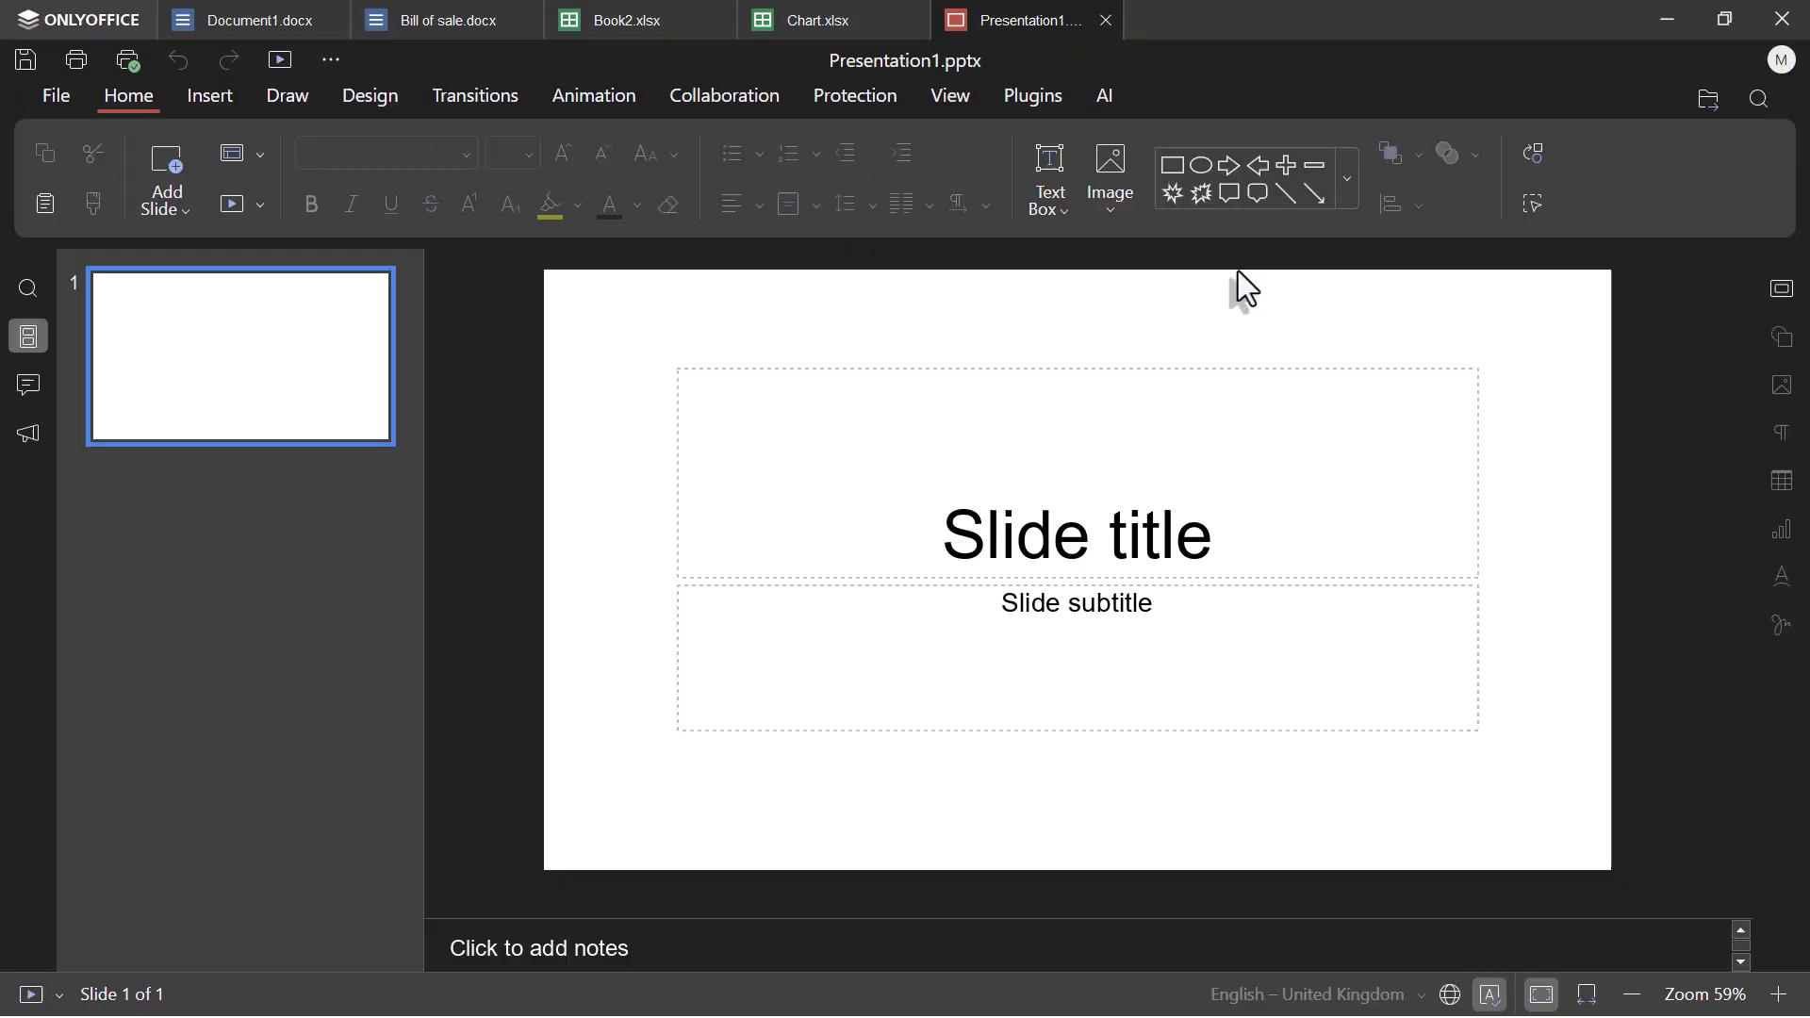
{"action": "left_click", "coordinate": [184, 209]}
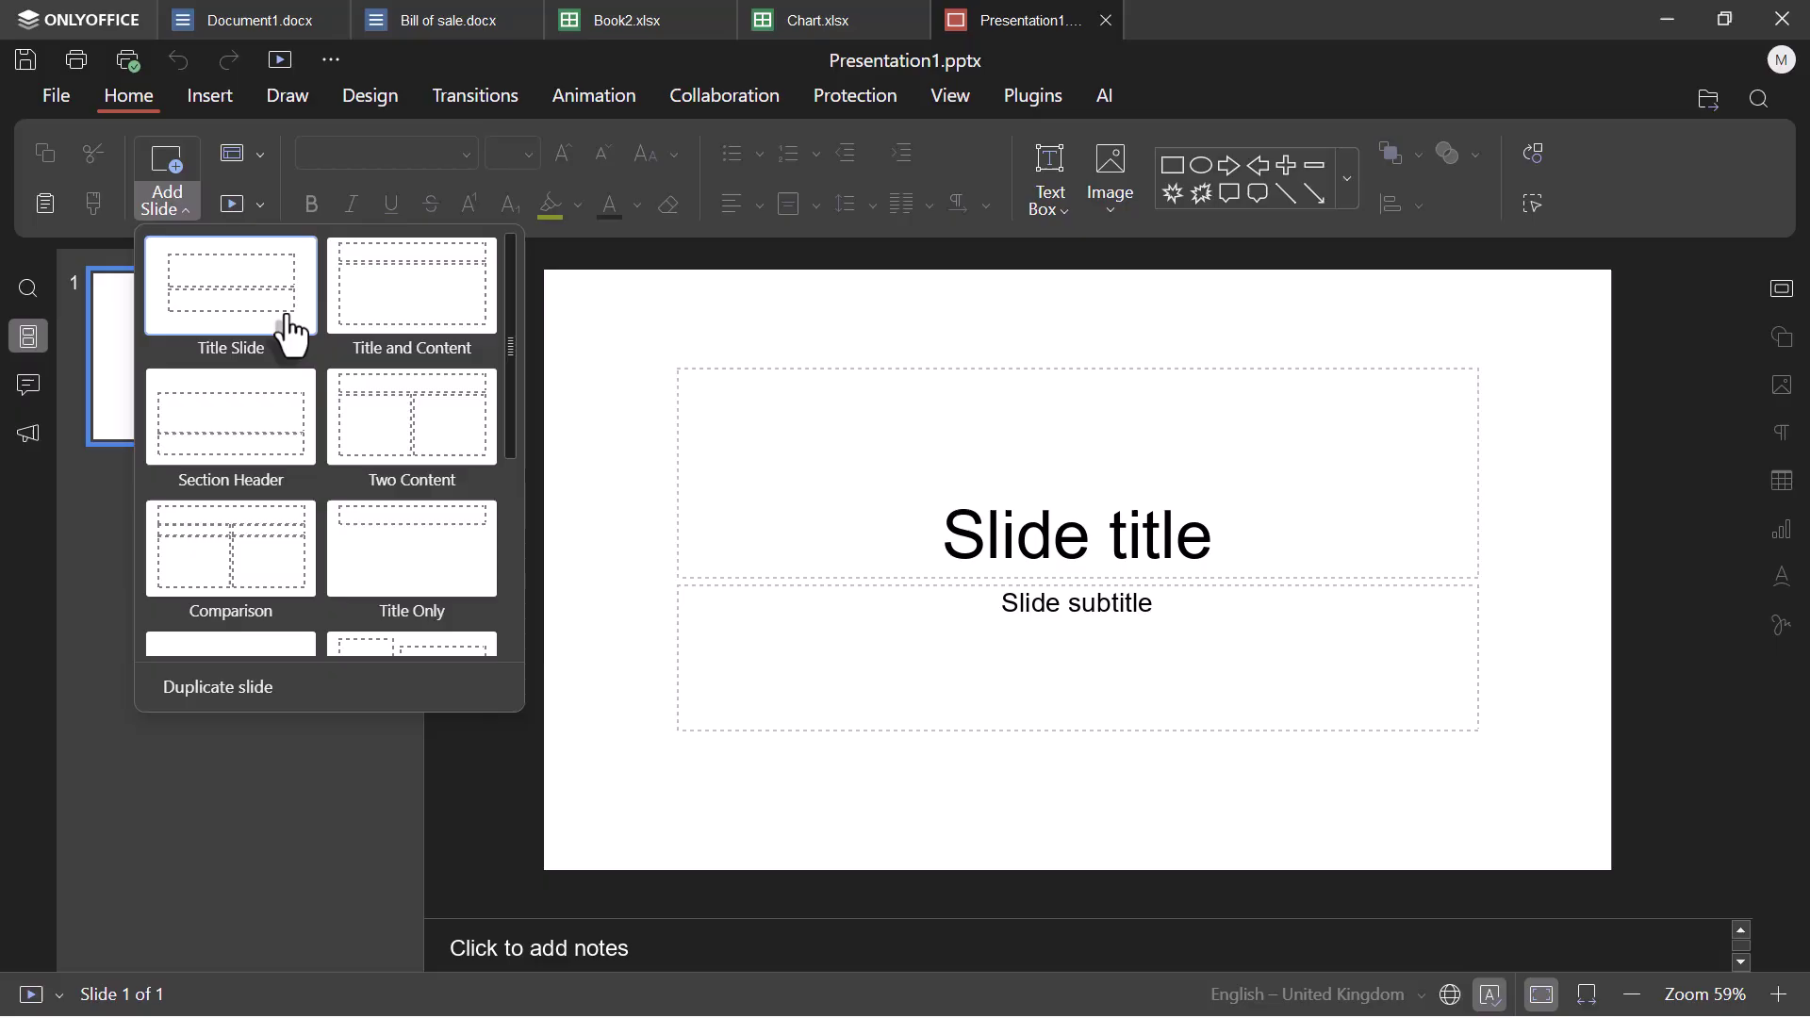
{"action": "scroll", "coordinate": [288, 326], "scroll_direction": "down", "scroll_amount": 3}
{"action": "scroll", "coordinate": [218, 432], "scroll_direction": "up", "scroll_amount": 3}
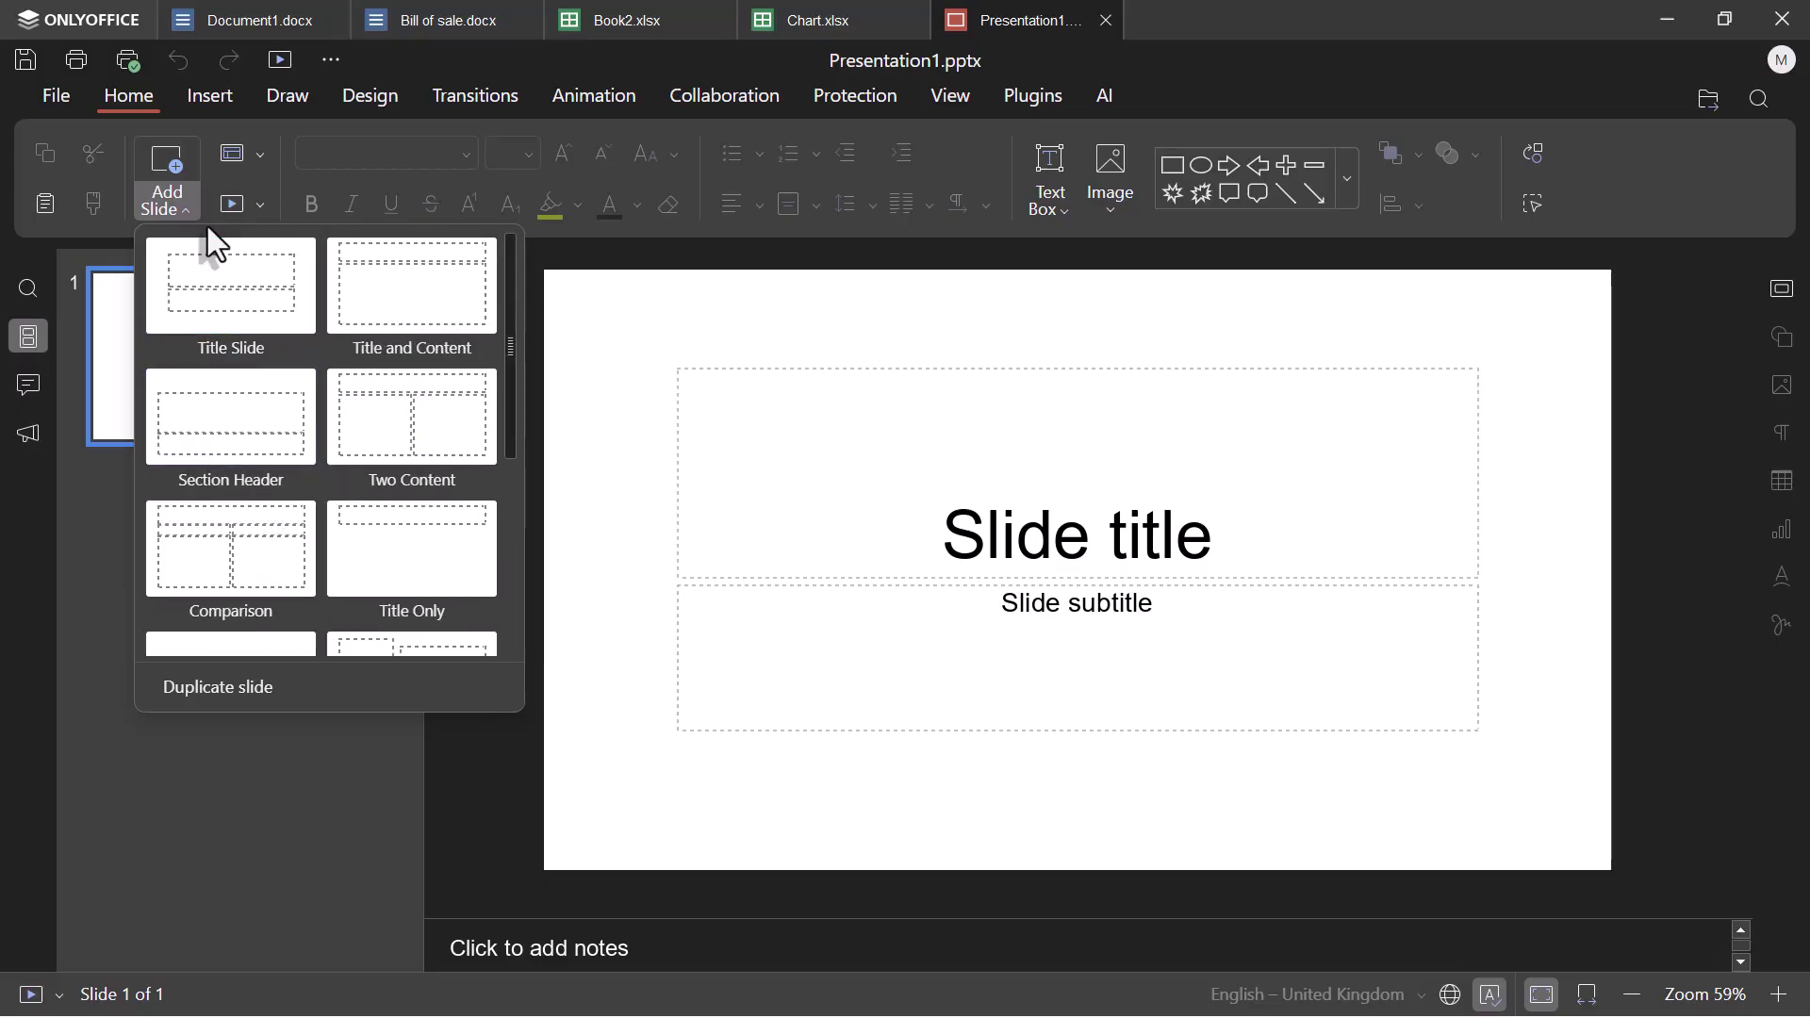
{"action": "left_click", "coordinate": [92, 571]}
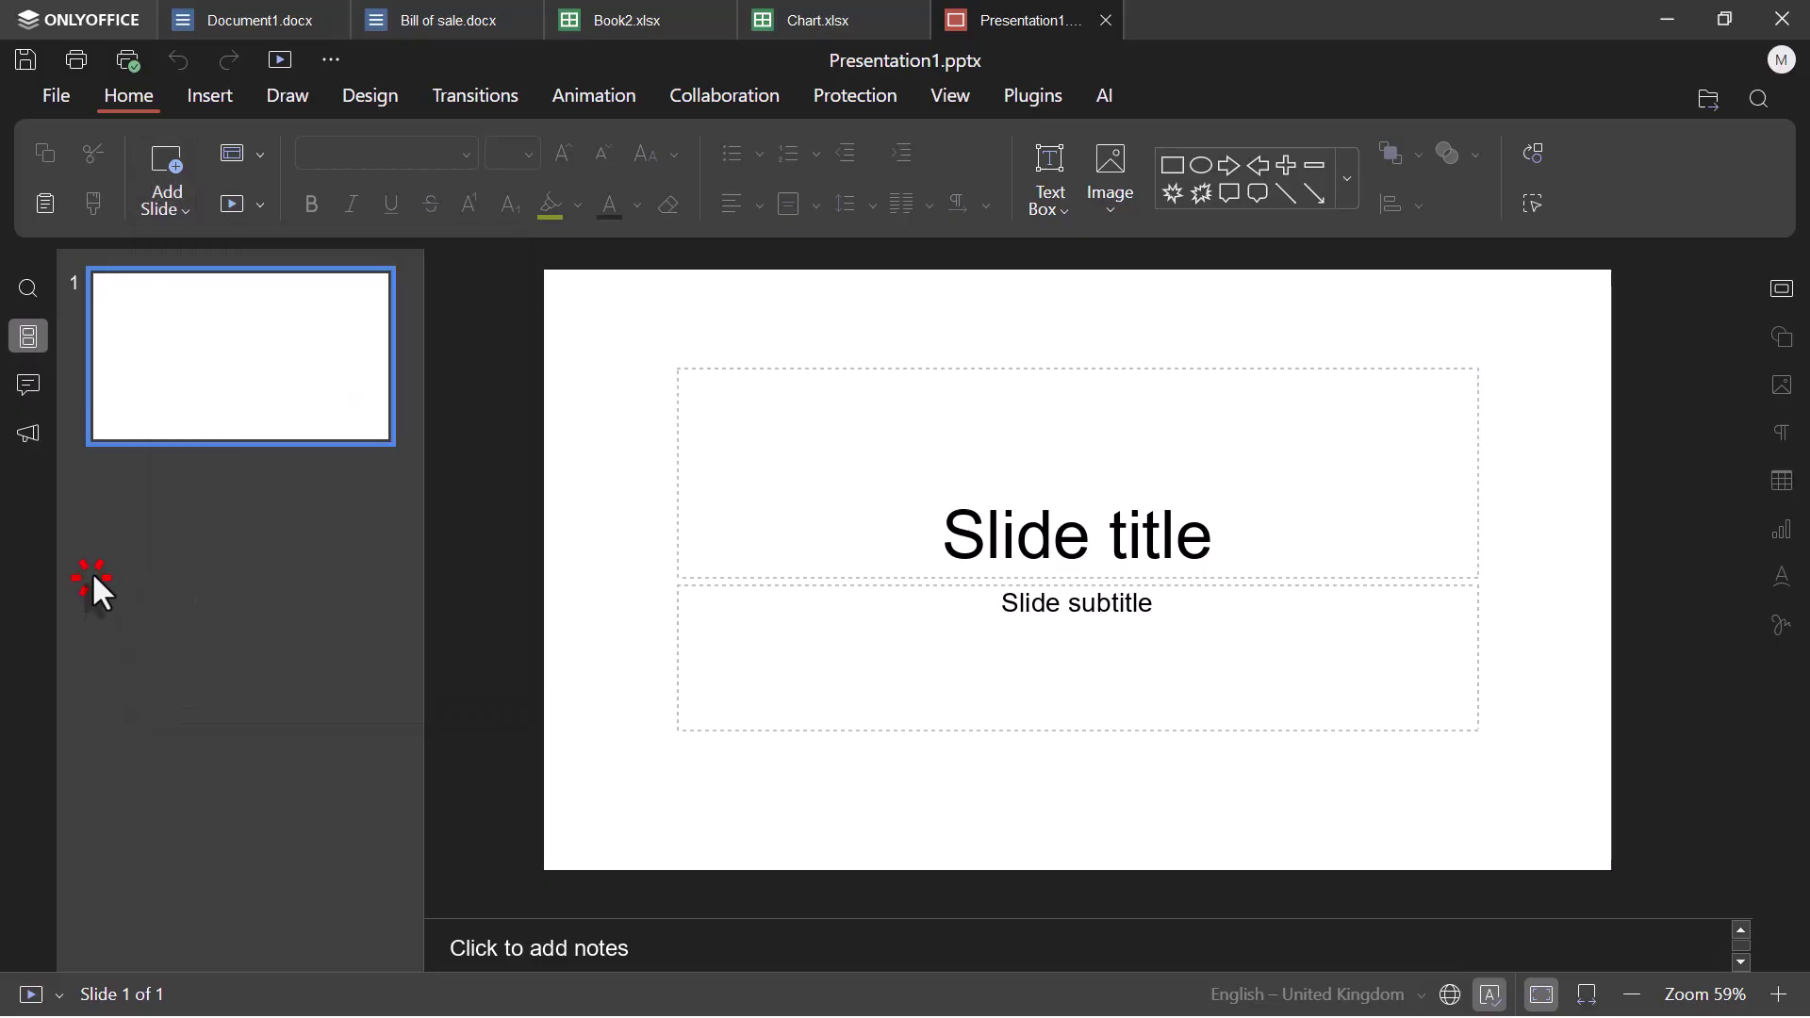
Browse the Design themes, then expand and collapse the Transitions gallery.
{"action": "left_click", "coordinate": [373, 87]}
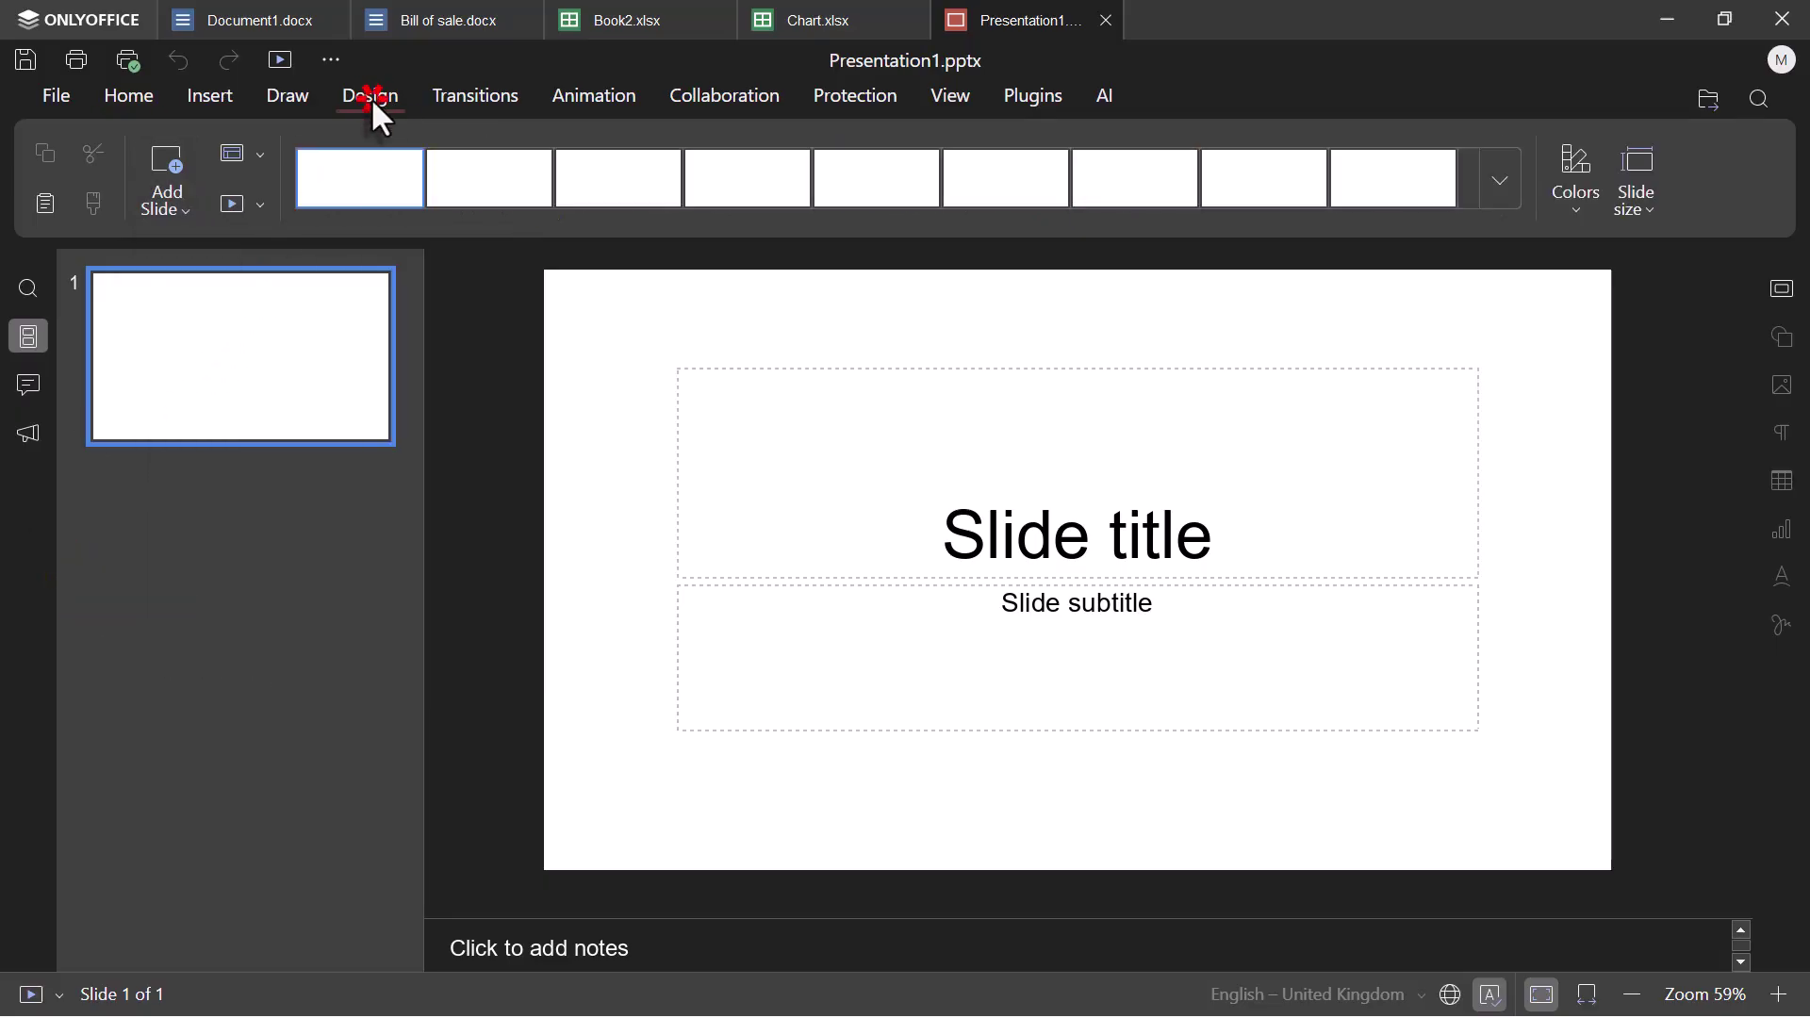
{"action": "left_click", "coordinate": [457, 105]}
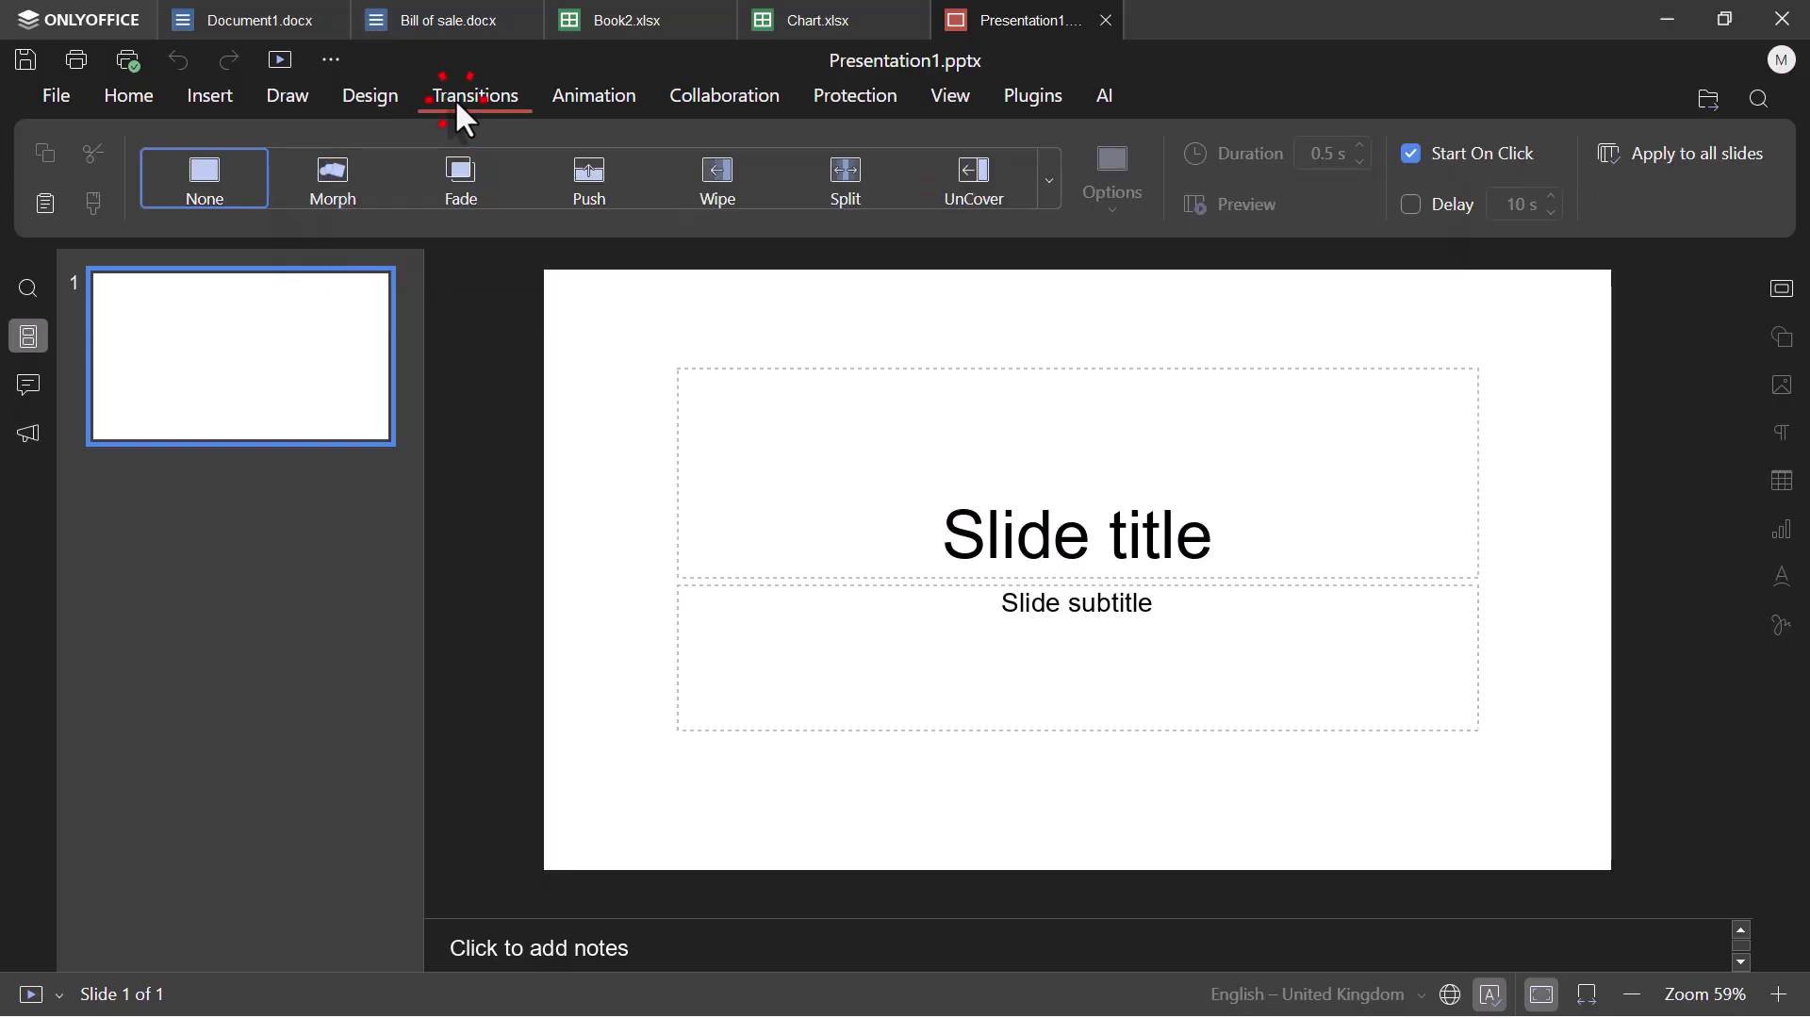
{"action": "left_click", "coordinate": [1054, 194]}
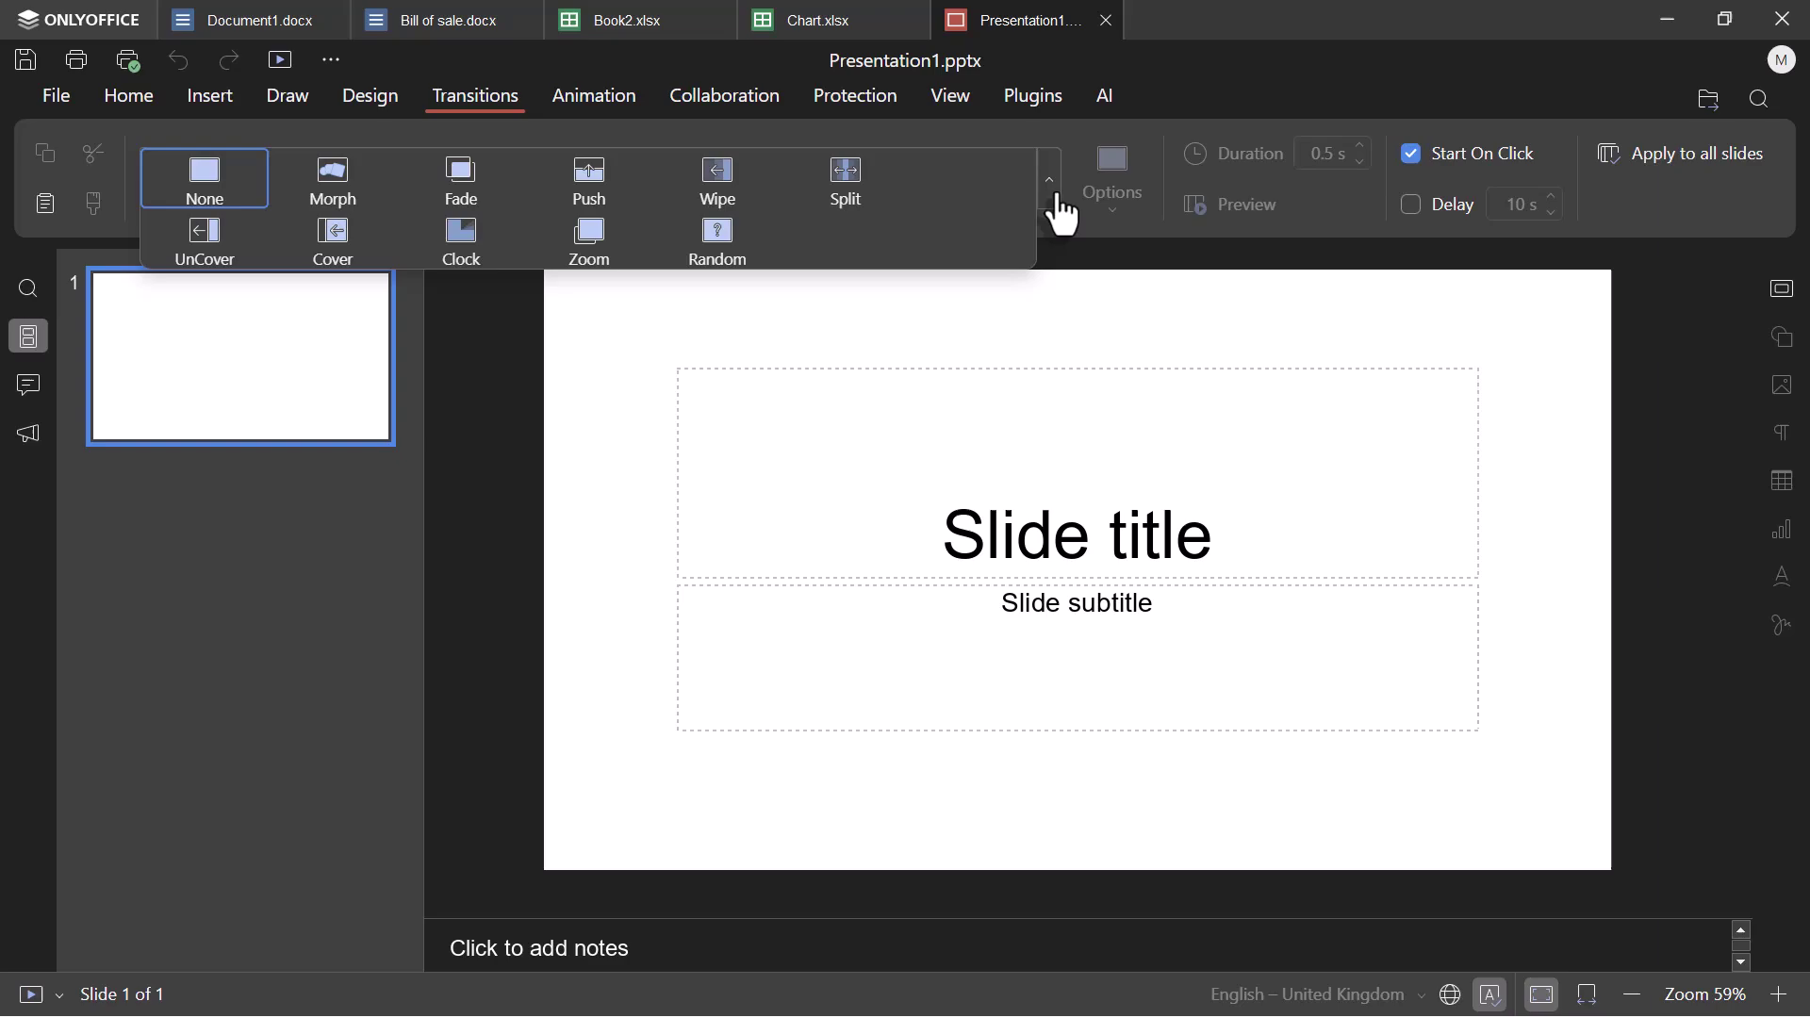
{"action": "left_click", "coordinate": [1056, 194]}
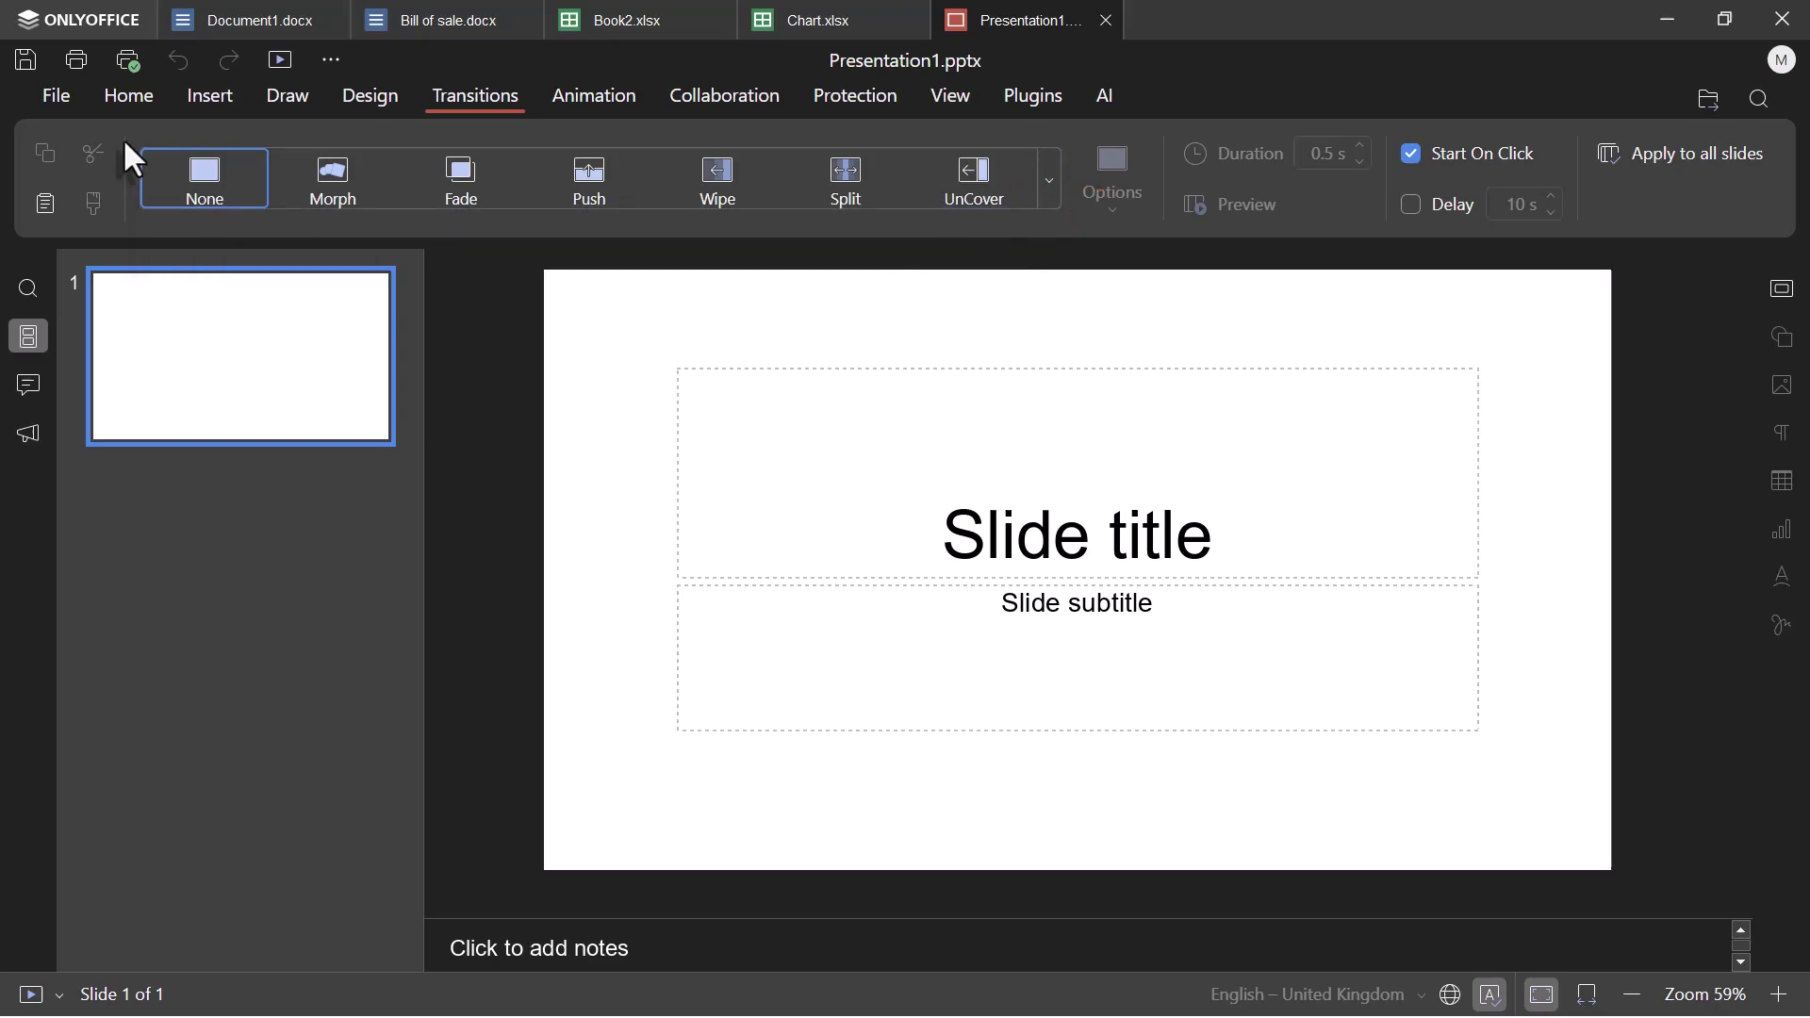
Open Presentation1.pptx from the files folder, then go back to the start page.
{"action": "left_click", "coordinate": [58, 96]}
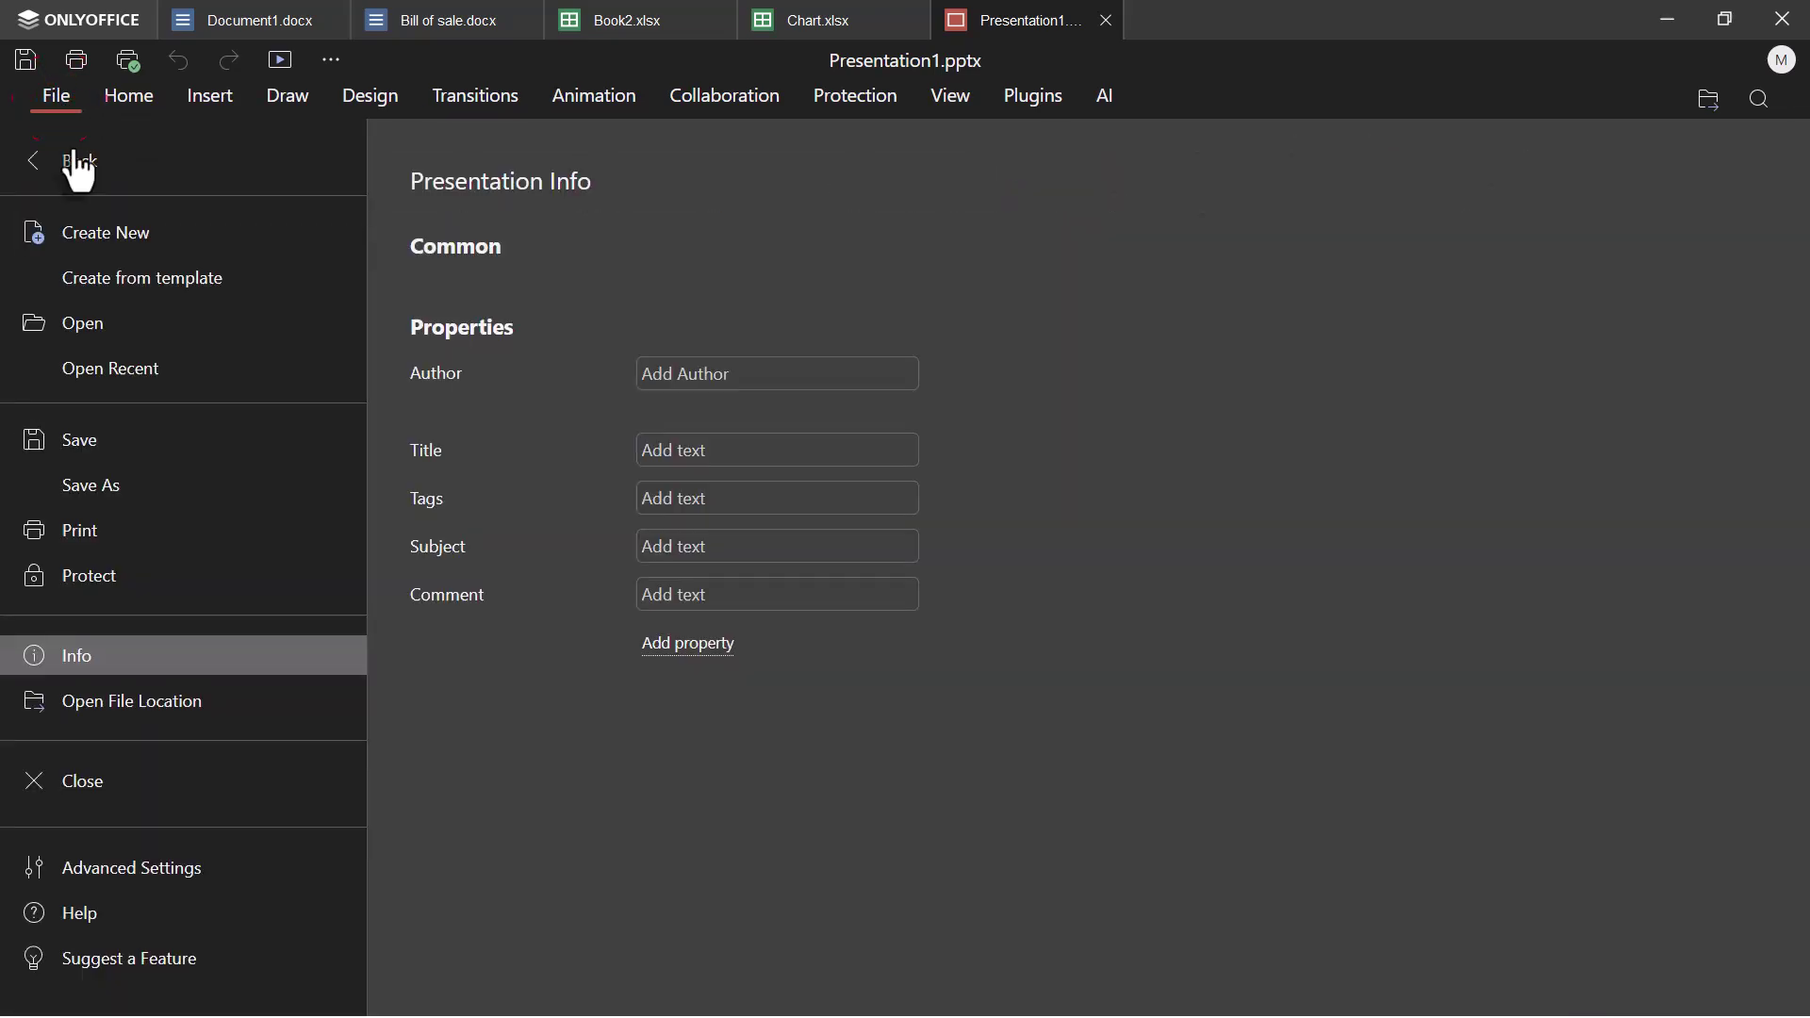
{"action": "left_click", "coordinate": [87, 326]}
{"action": "double_click", "coordinate": [352, 309]}
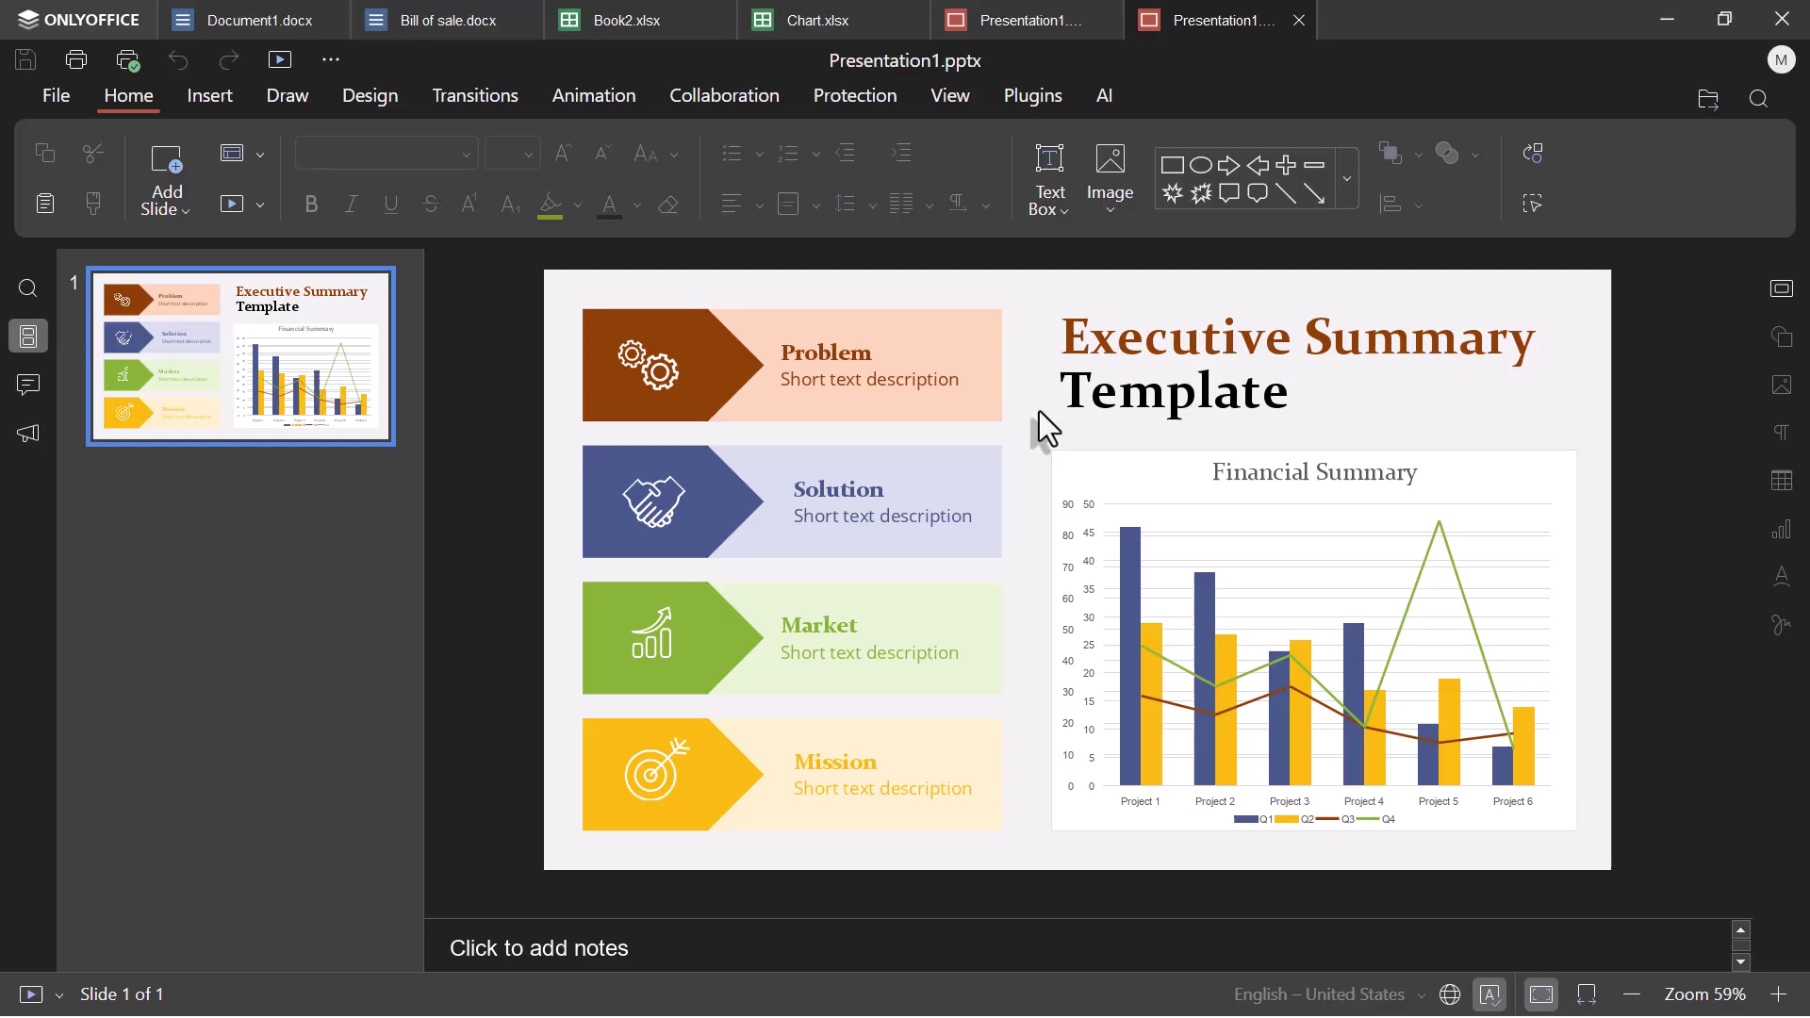
{"action": "left_click", "coordinate": [66, 29]}
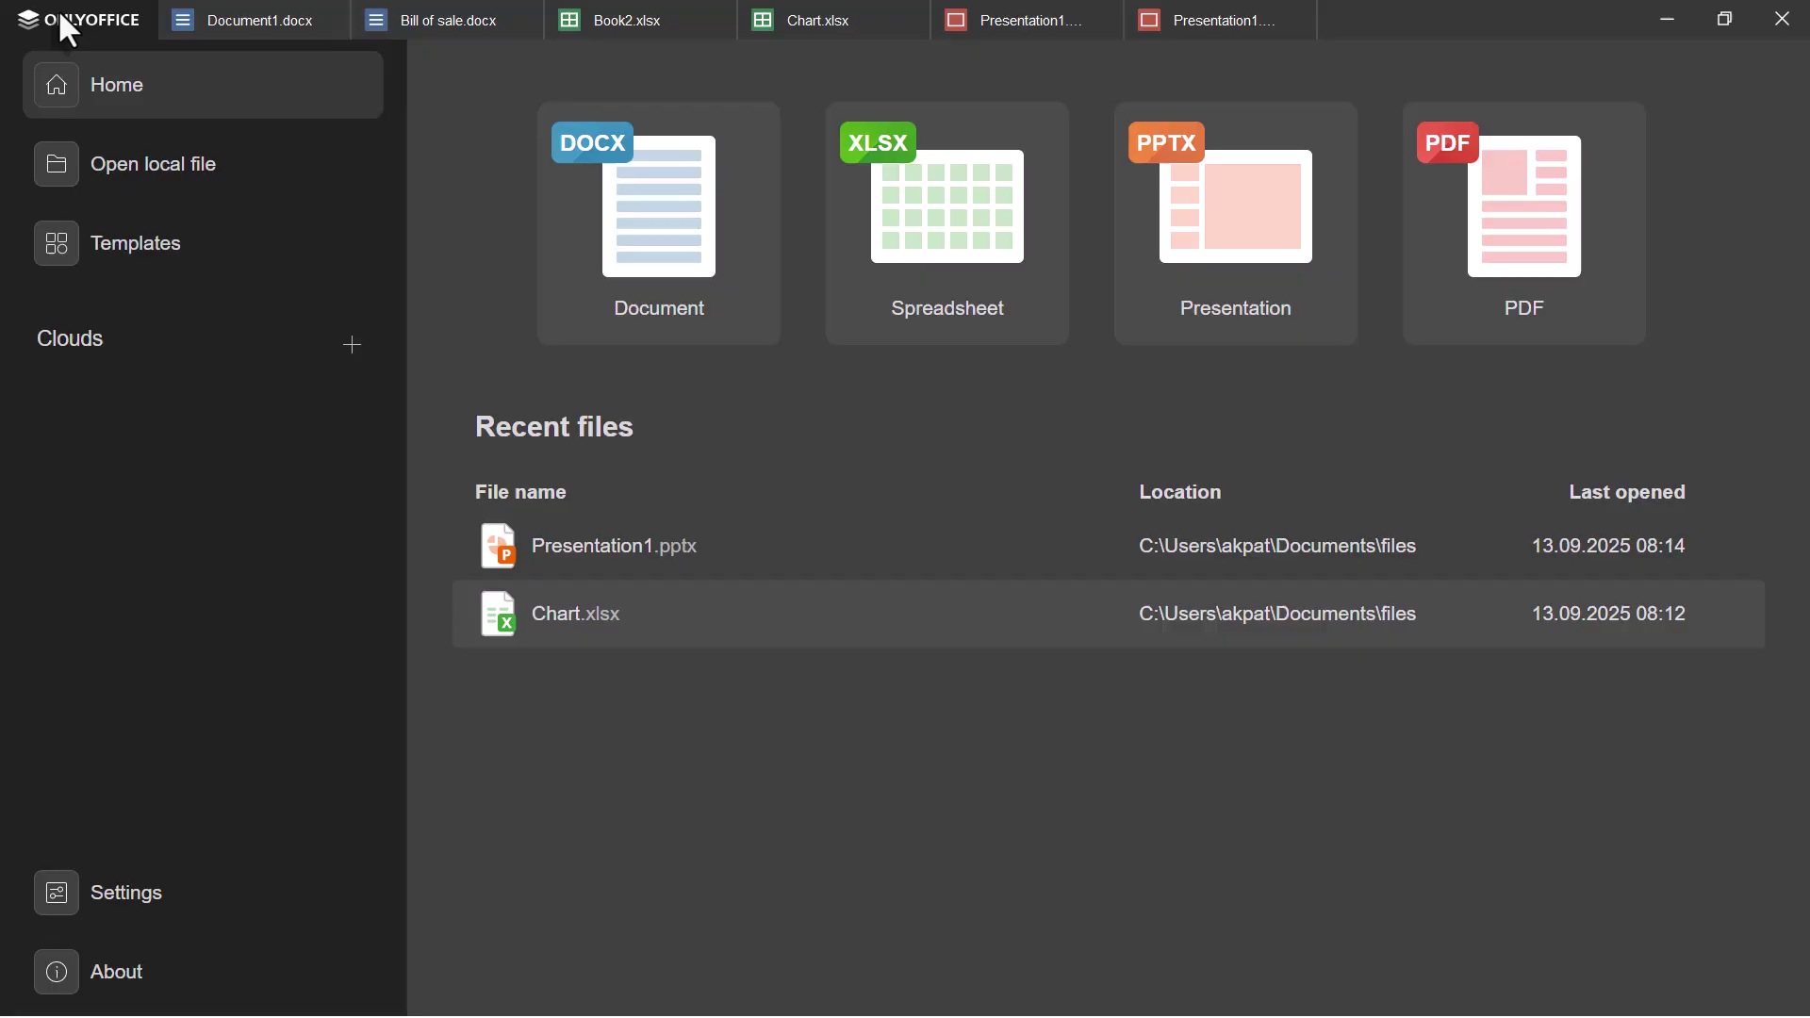
Open Service Level Agreement (SLA) form.pdf from the computer.
{"action": "left_click", "coordinate": [238, 175]}
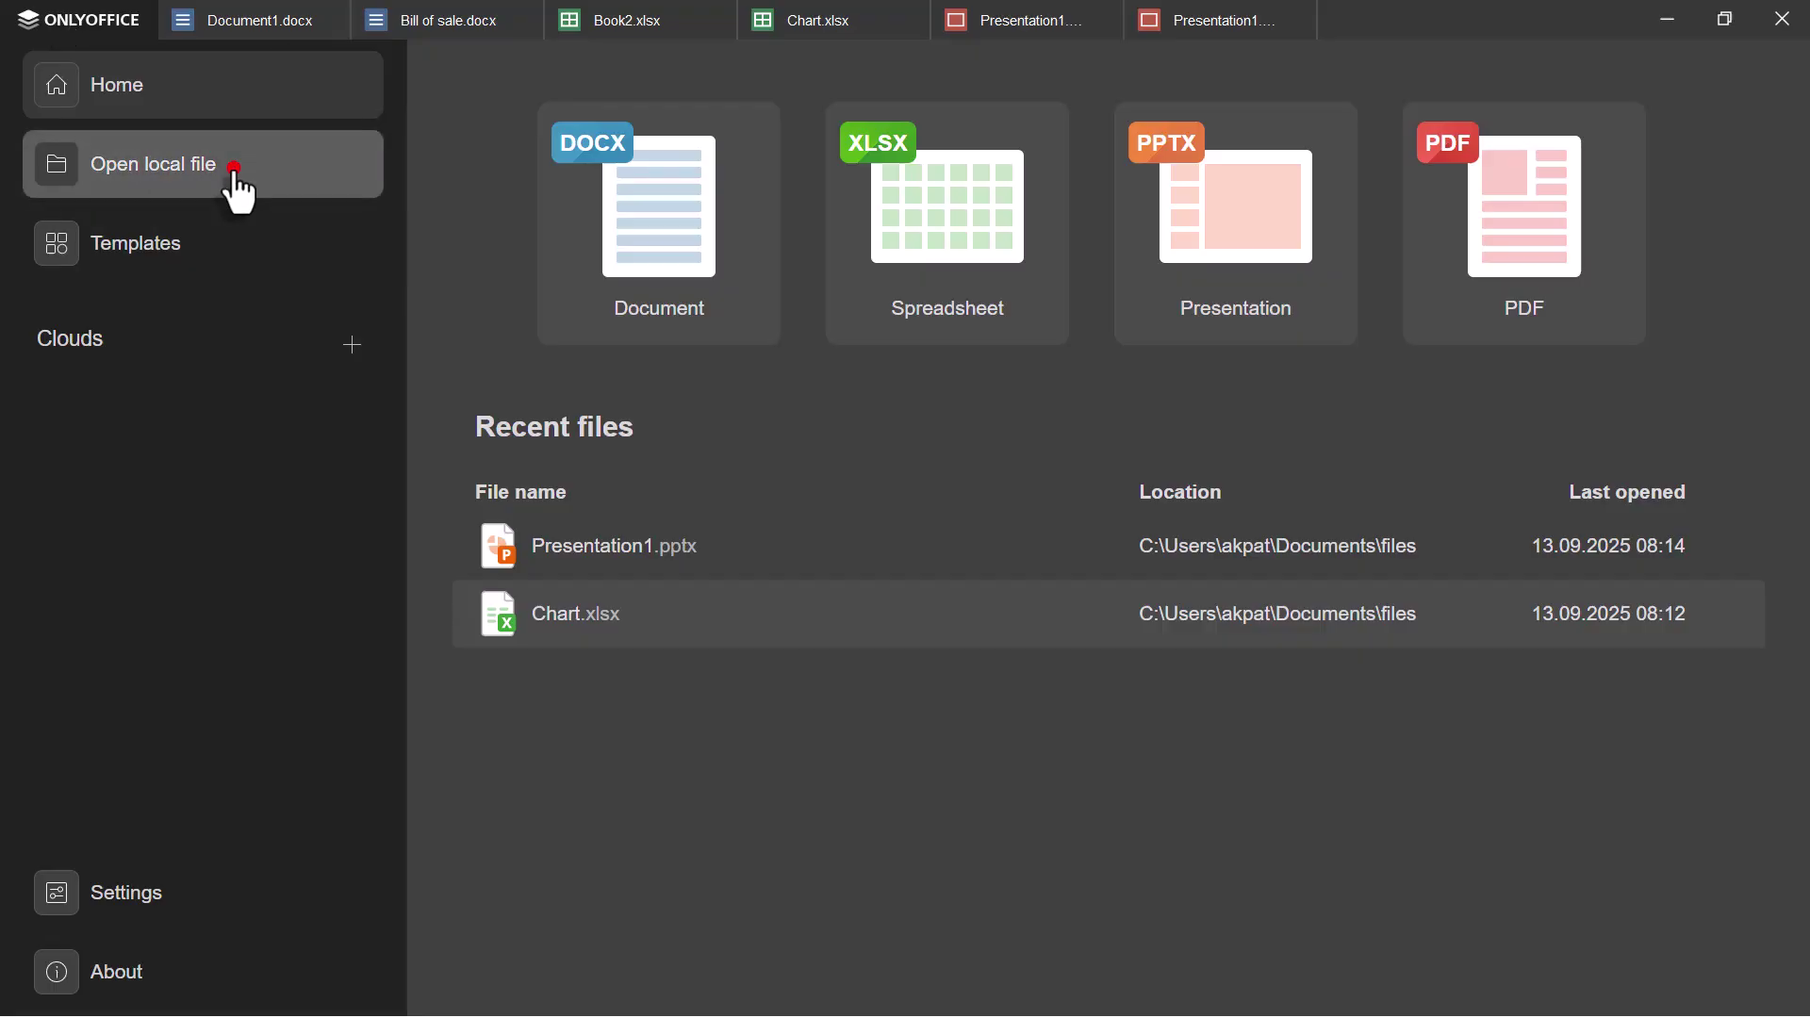
{"action": "left_click", "coordinate": [567, 312]}
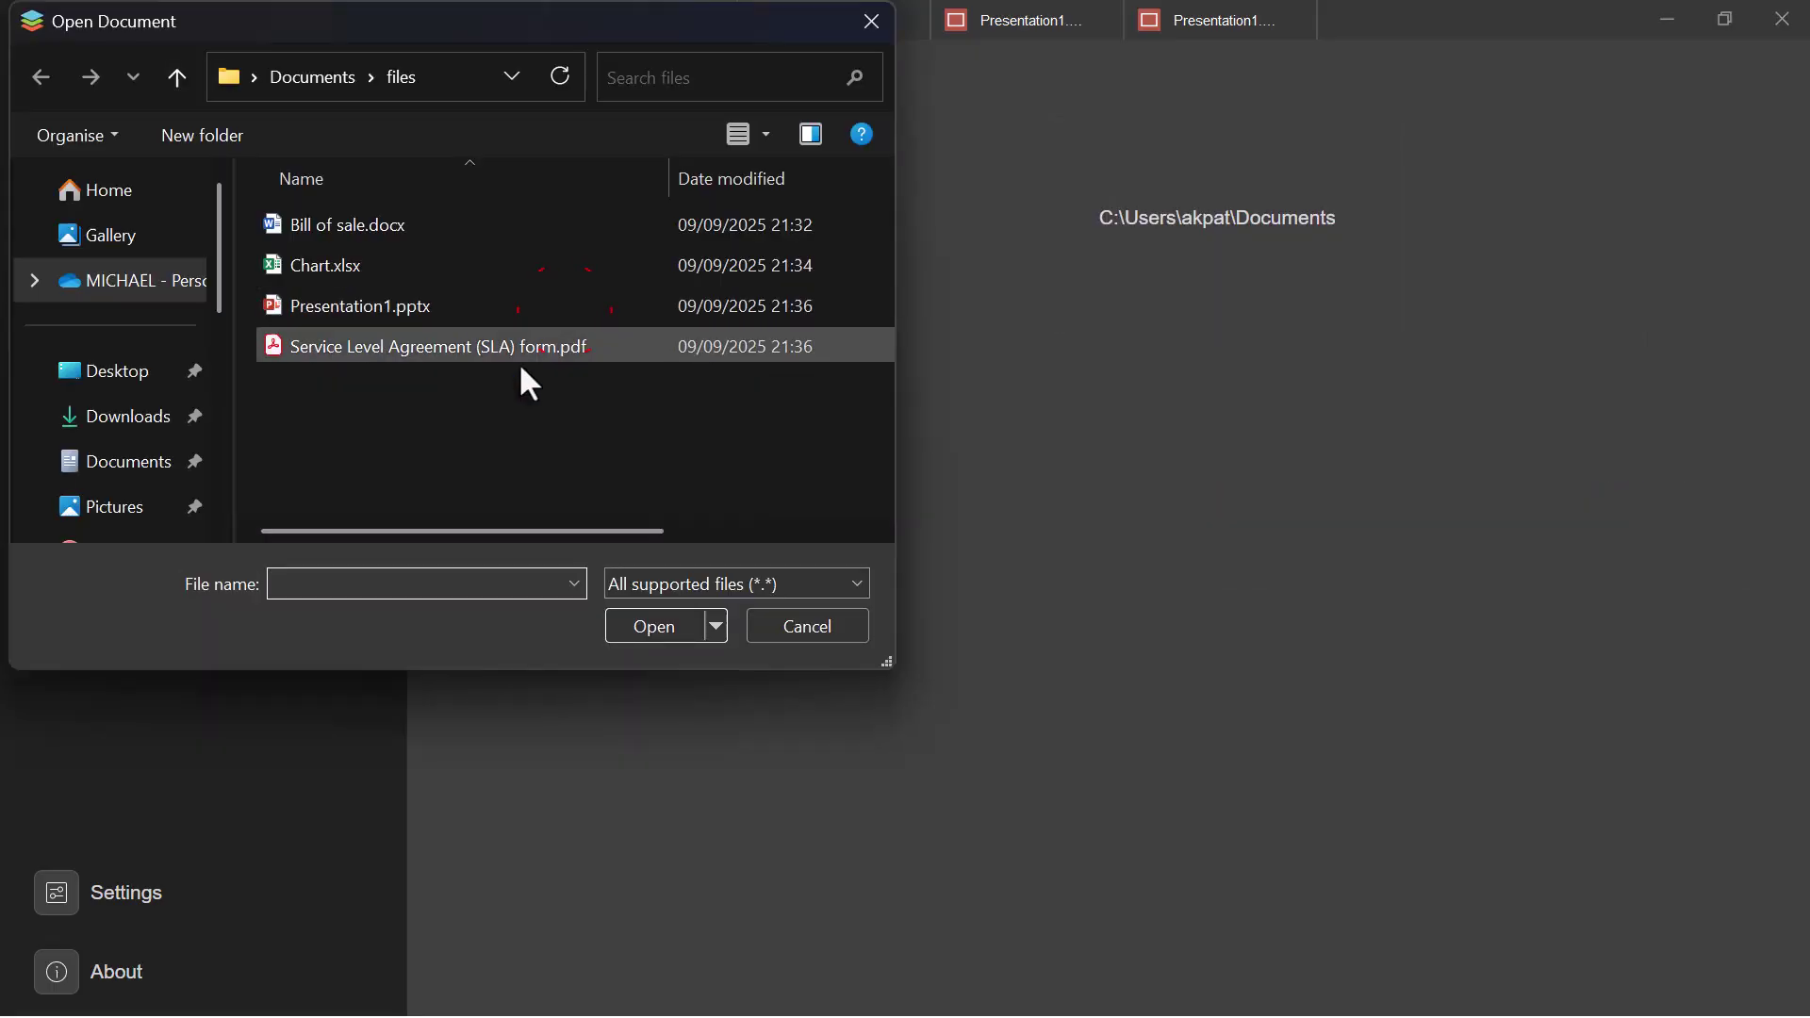
{"action": "double_click", "coordinate": [455, 345]}
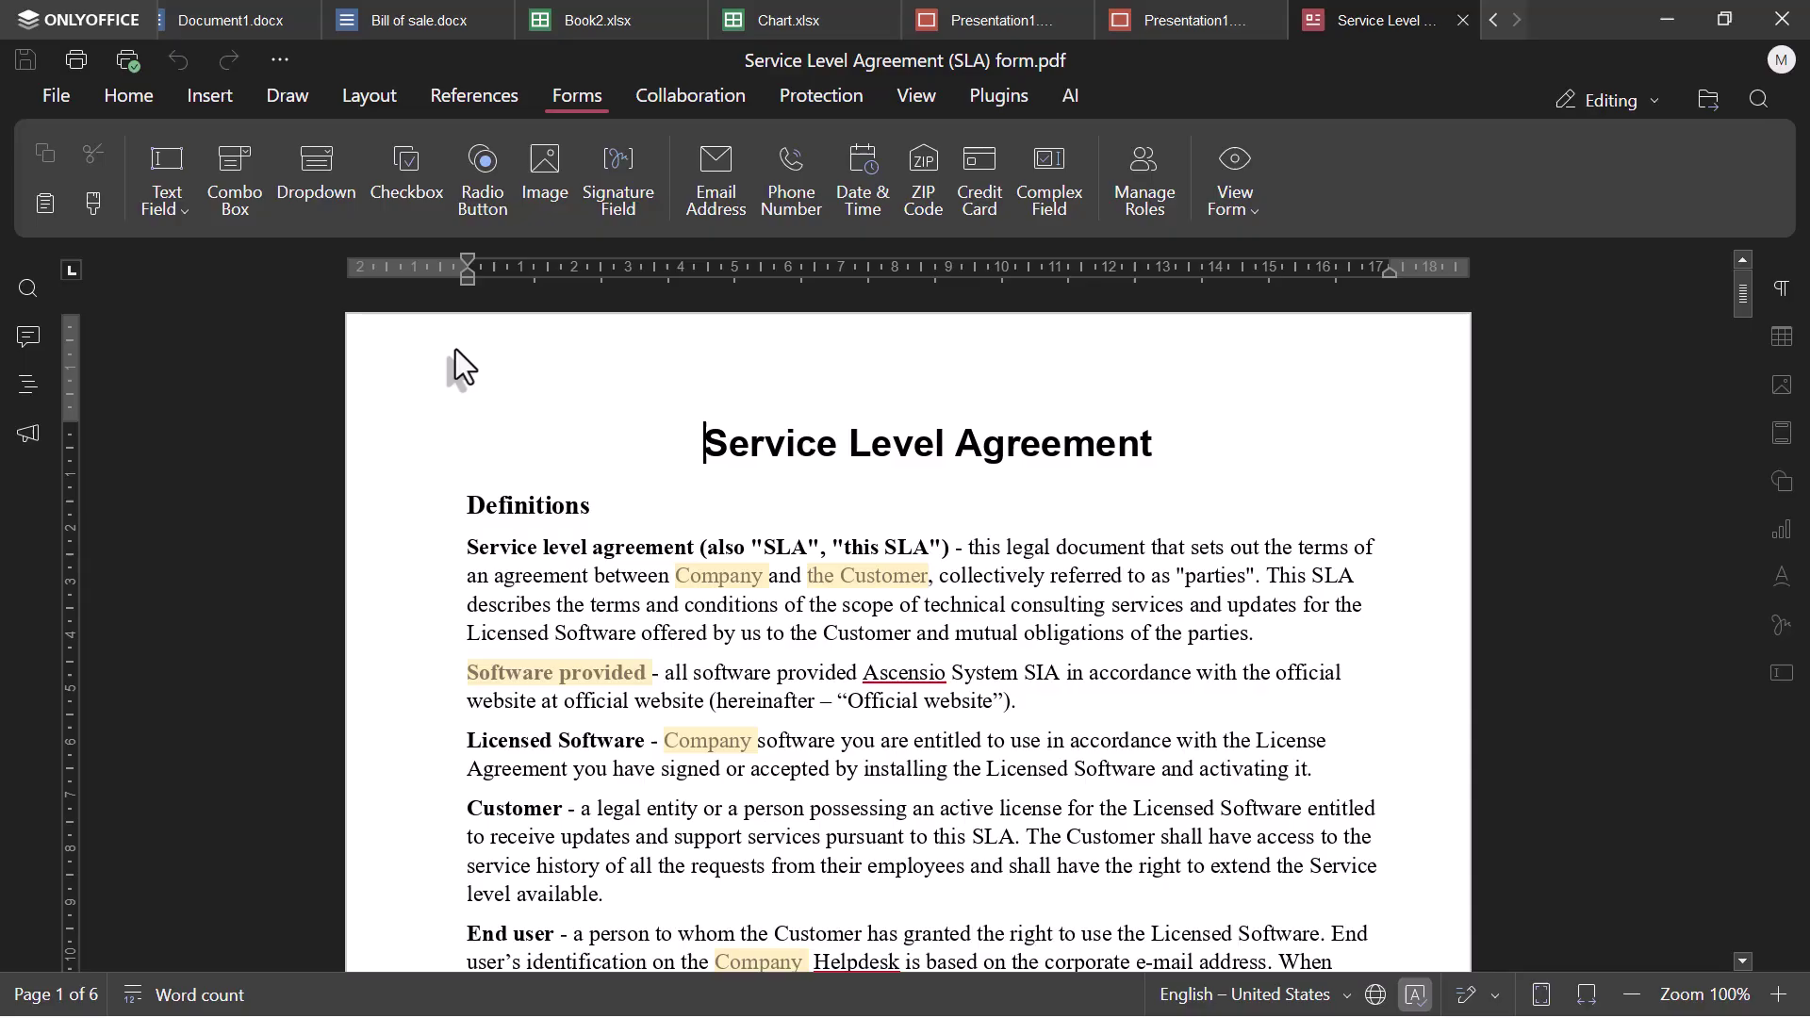
Change the PDF's heading text to 'Tenancy Agreement'.
{"action": "left_click", "coordinate": [1156, 443]}
{"action": "key", "text": "BackSpace"}
{"action": "key", "text": "BackSpace"}
{"action": "key", "text": "BackSpace"}
{"action": "key", "text": "BackSpace"}
{"action": "key", "text": "BackSpace"}
{"action": "key", "text": "BackSpace"}
{"action": "key", "text": "BackSpace"}
{"action": "key", "text": "BackSpace"}
{"action": "key", "text": "BackSpace"}
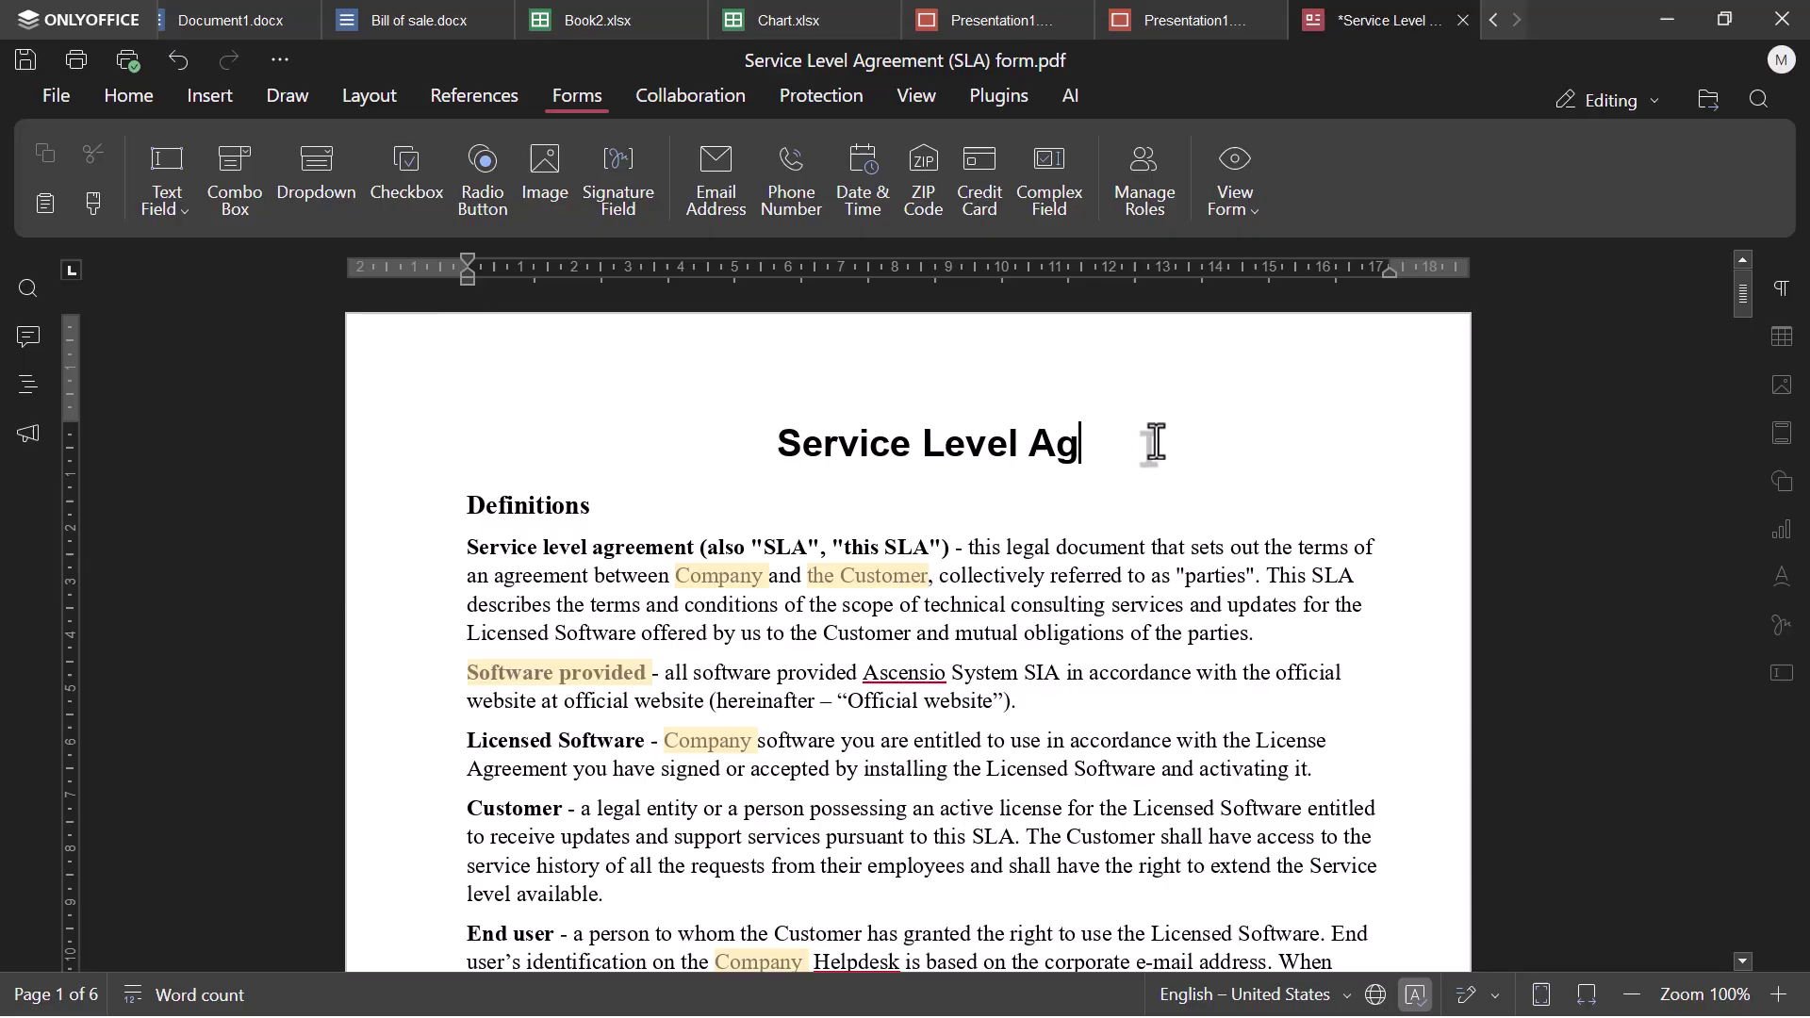
{"action": "key", "text": "BackSpace"}
{"action": "key", "text": "BackSpace"}
{"action": "key", "text": "BackSpace"}
{"action": "key", "text": "BackSpace"}
{"action": "key", "text": "BackSpace"}
{"action": "key", "text": "BackSpace"}
{"action": "key", "text": "BackSpace"}
{"action": "key", "text": "BackSpace"}
{"action": "key", "text": "BackSpace"}
{"action": "key", "text": "BackSpace"}
{"action": "key", "text": "BackSpace"}
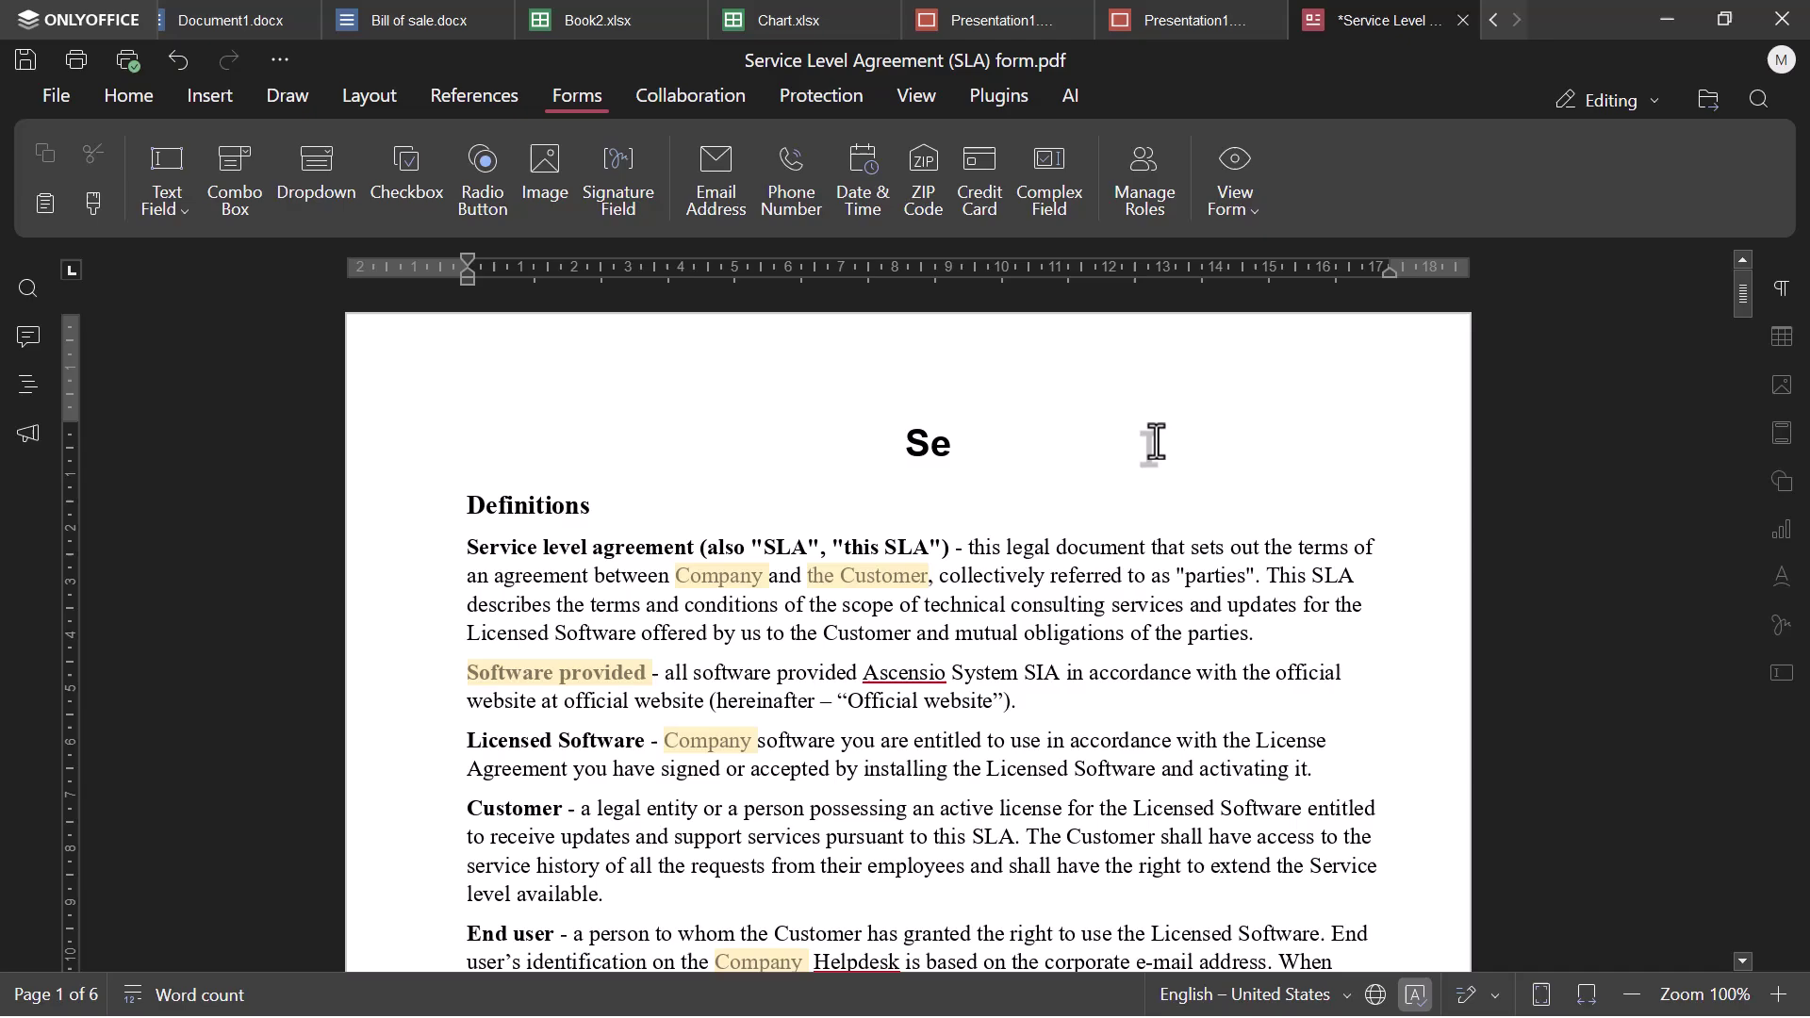
{"action": "type", "text": "Tenancy Agreement"}
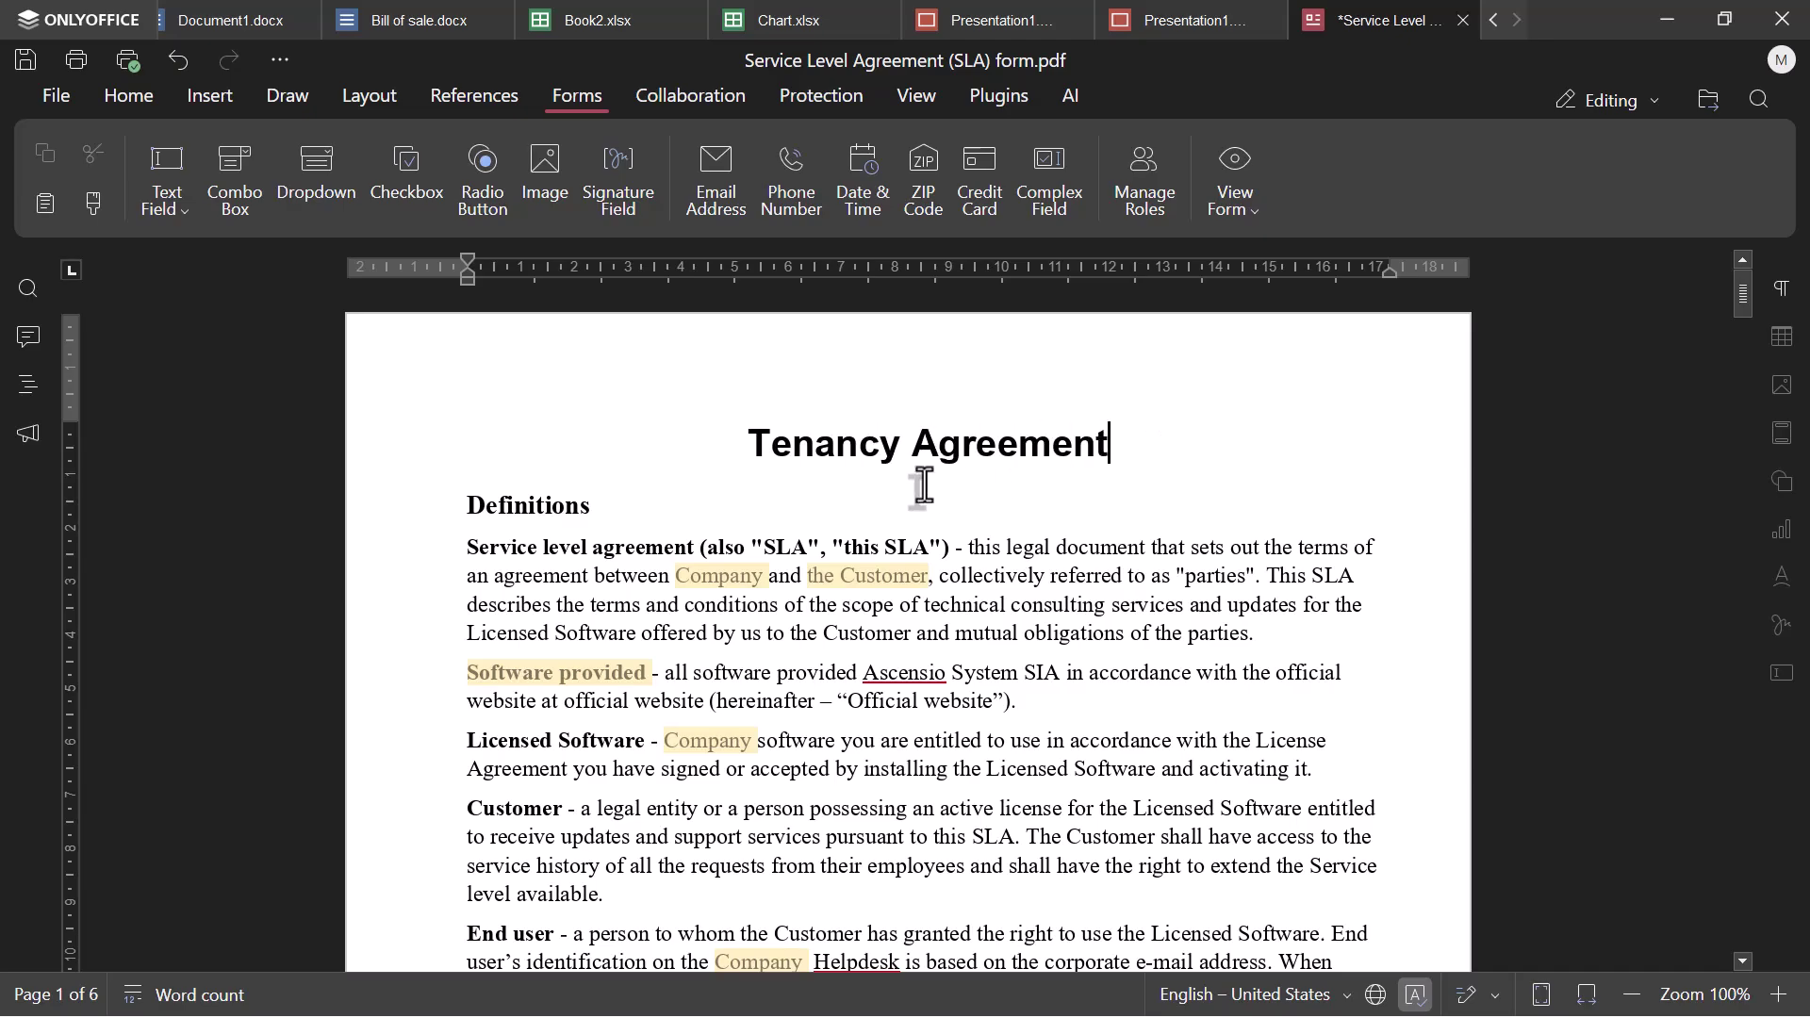
{"action": "scroll", "coordinate": [924, 486], "scroll_direction": "down", "scroll_amount": 6}
{"action": "scroll", "coordinate": [584, 594], "scroll_direction": "up", "scroll_amount": 6}
Turn the Definitions heading red.
{"action": "left_click_drag", "start_coordinate": [444, 509], "coordinate": [594, 506]}
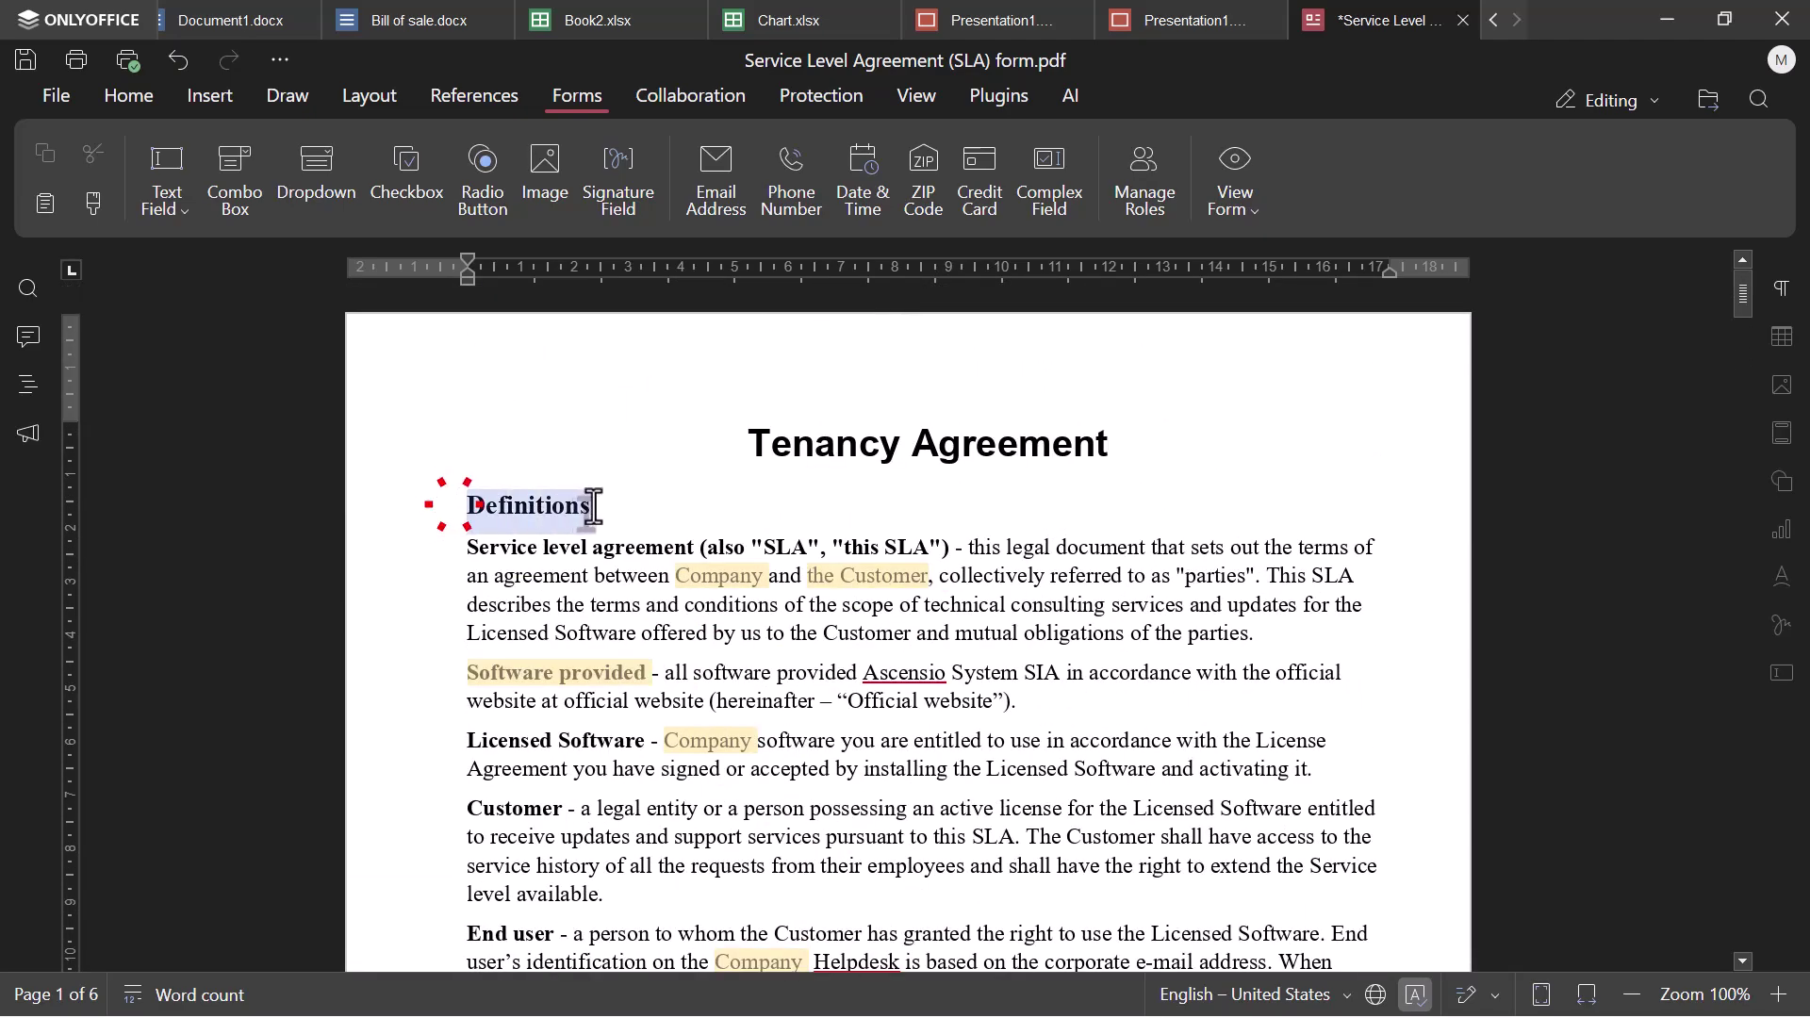
{"action": "left_click", "coordinate": [112, 95]}
{"action": "left_click", "coordinate": [482, 205]}
{"action": "left_click", "coordinate": [469, 488]}
{"action": "left_click", "coordinate": [695, 510]}
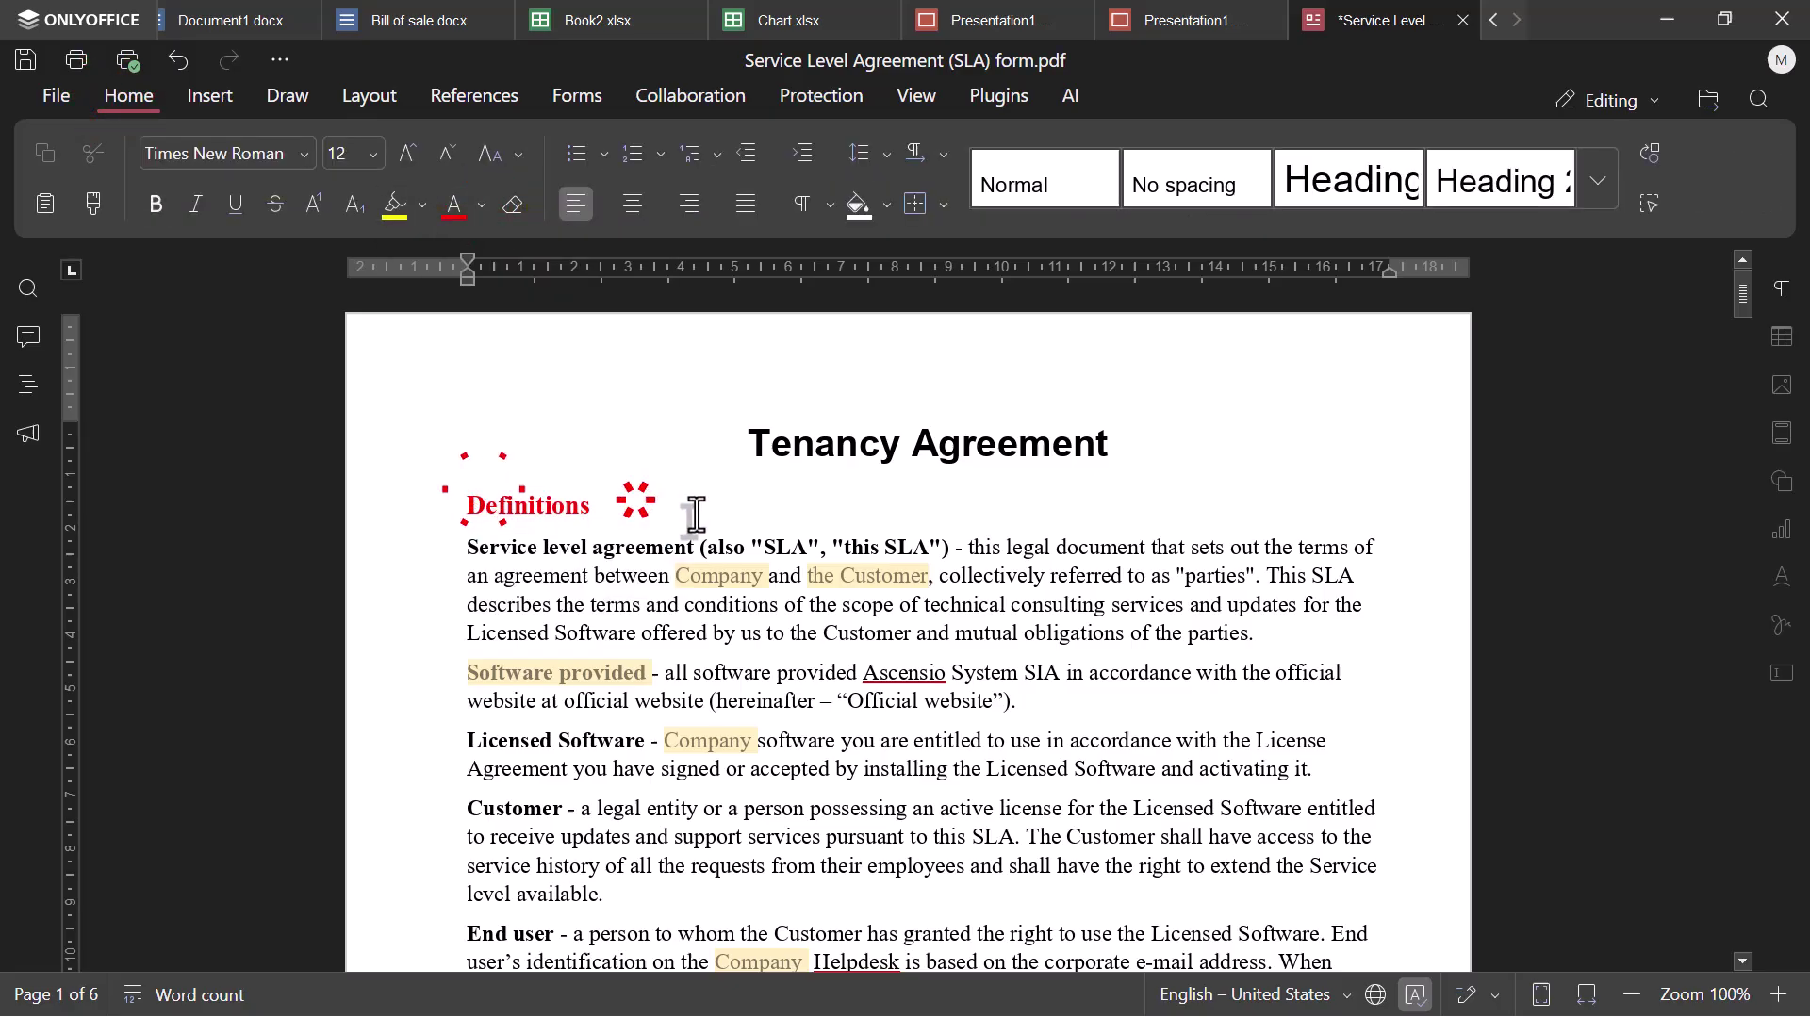
{"action": "scroll", "coordinate": [703, 509], "scroll_direction": "down", "scroll_amount": 3}
{"action": "scroll", "coordinate": [696, 516], "scroll_direction": "up", "scroll_amount": 3}
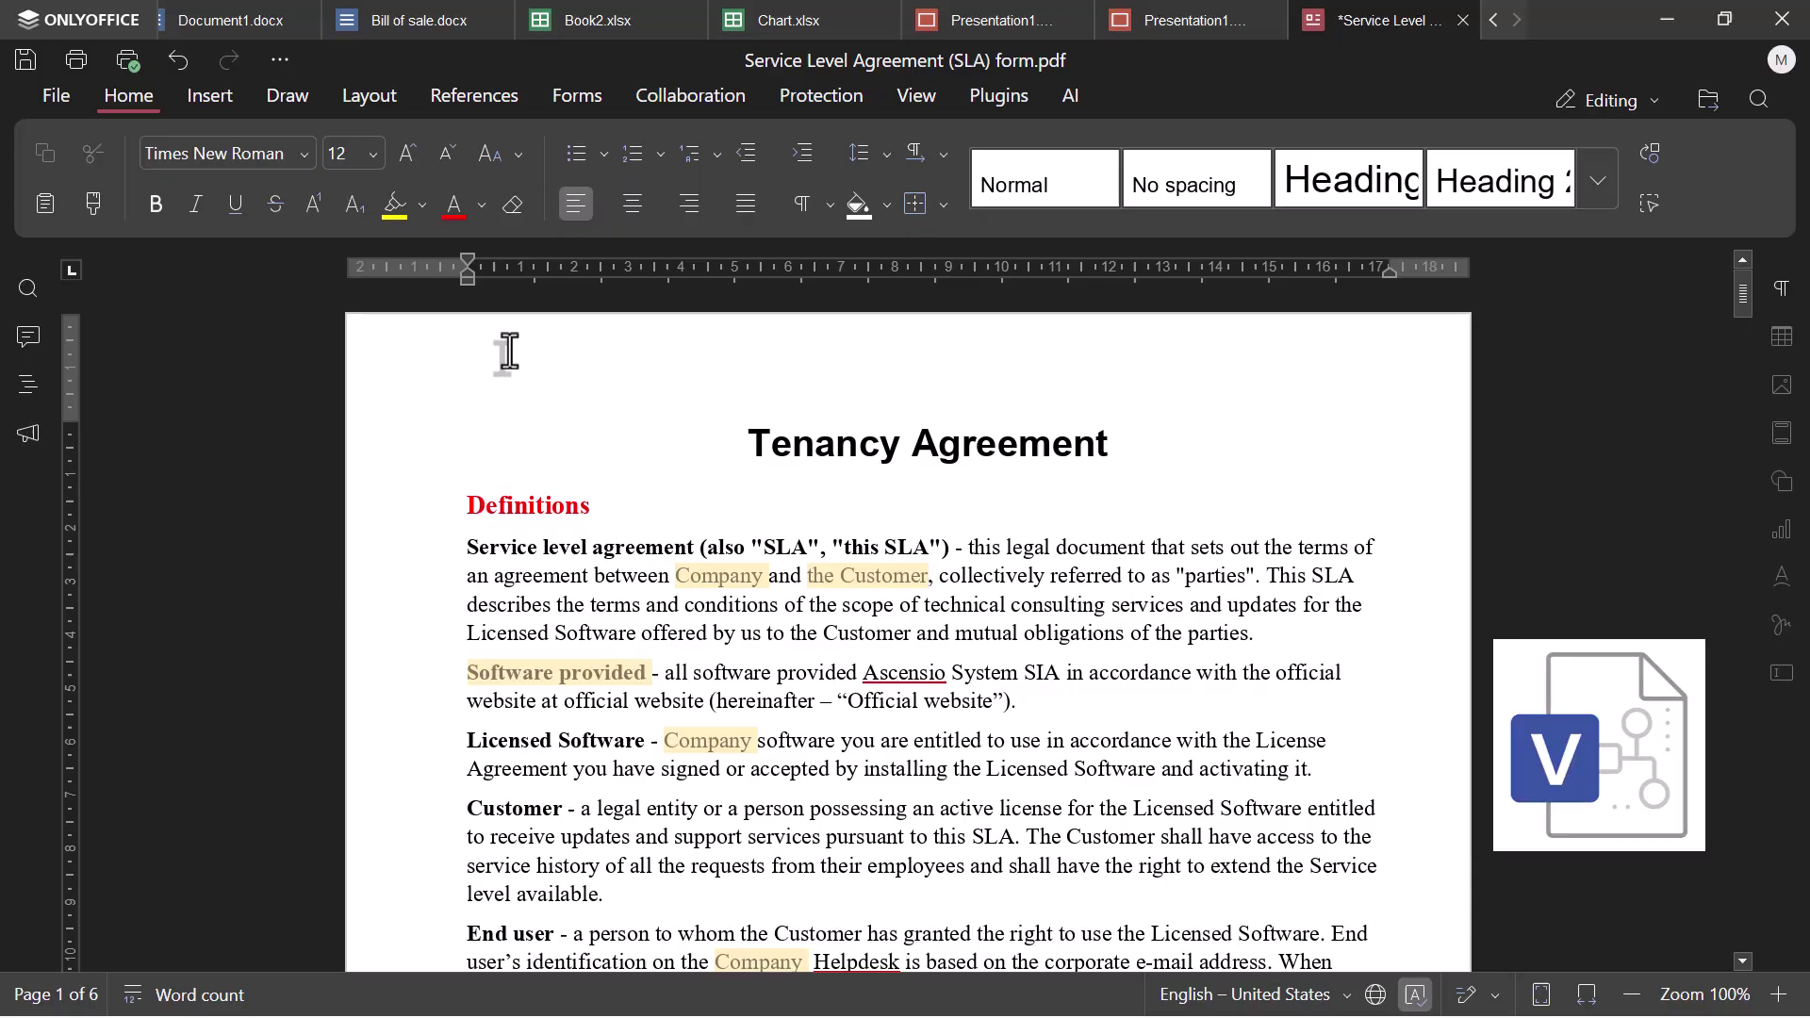
Go to the start page's Templates gallery and scroll through the document templates.
{"action": "left_click", "coordinate": [75, 22]}
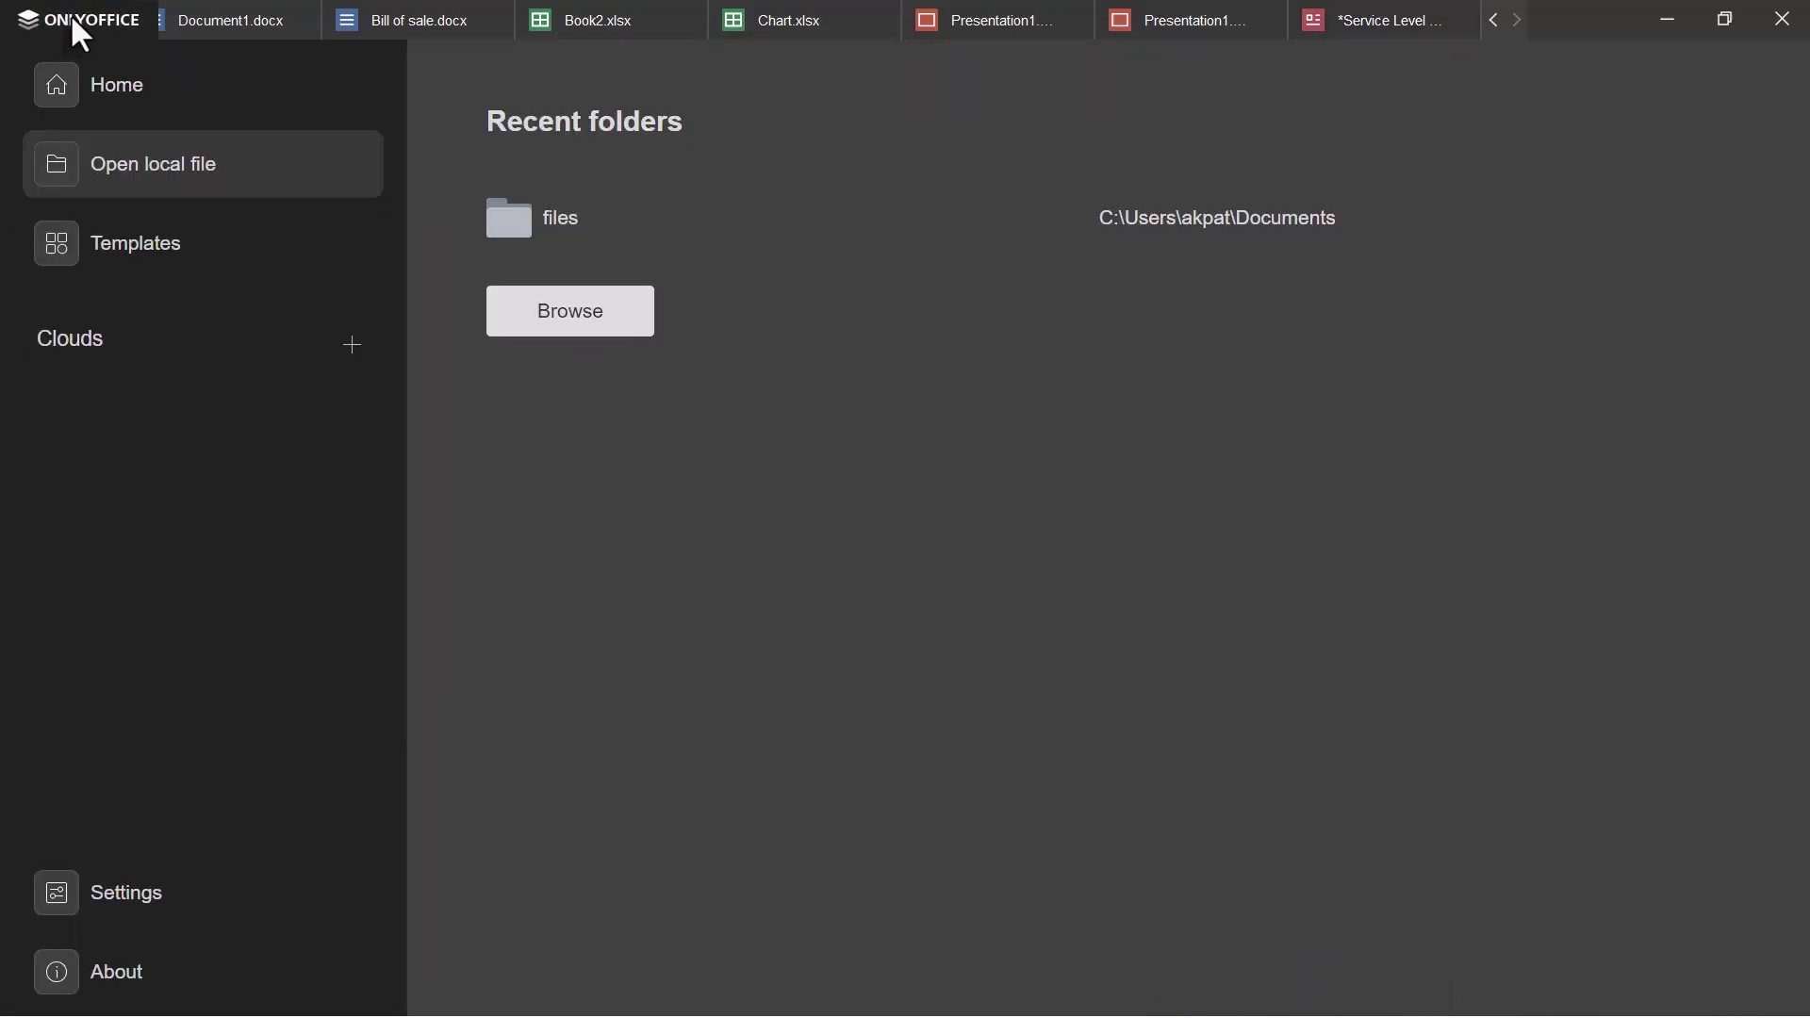
{"action": "left_click", "coordinate": [202, 98]}
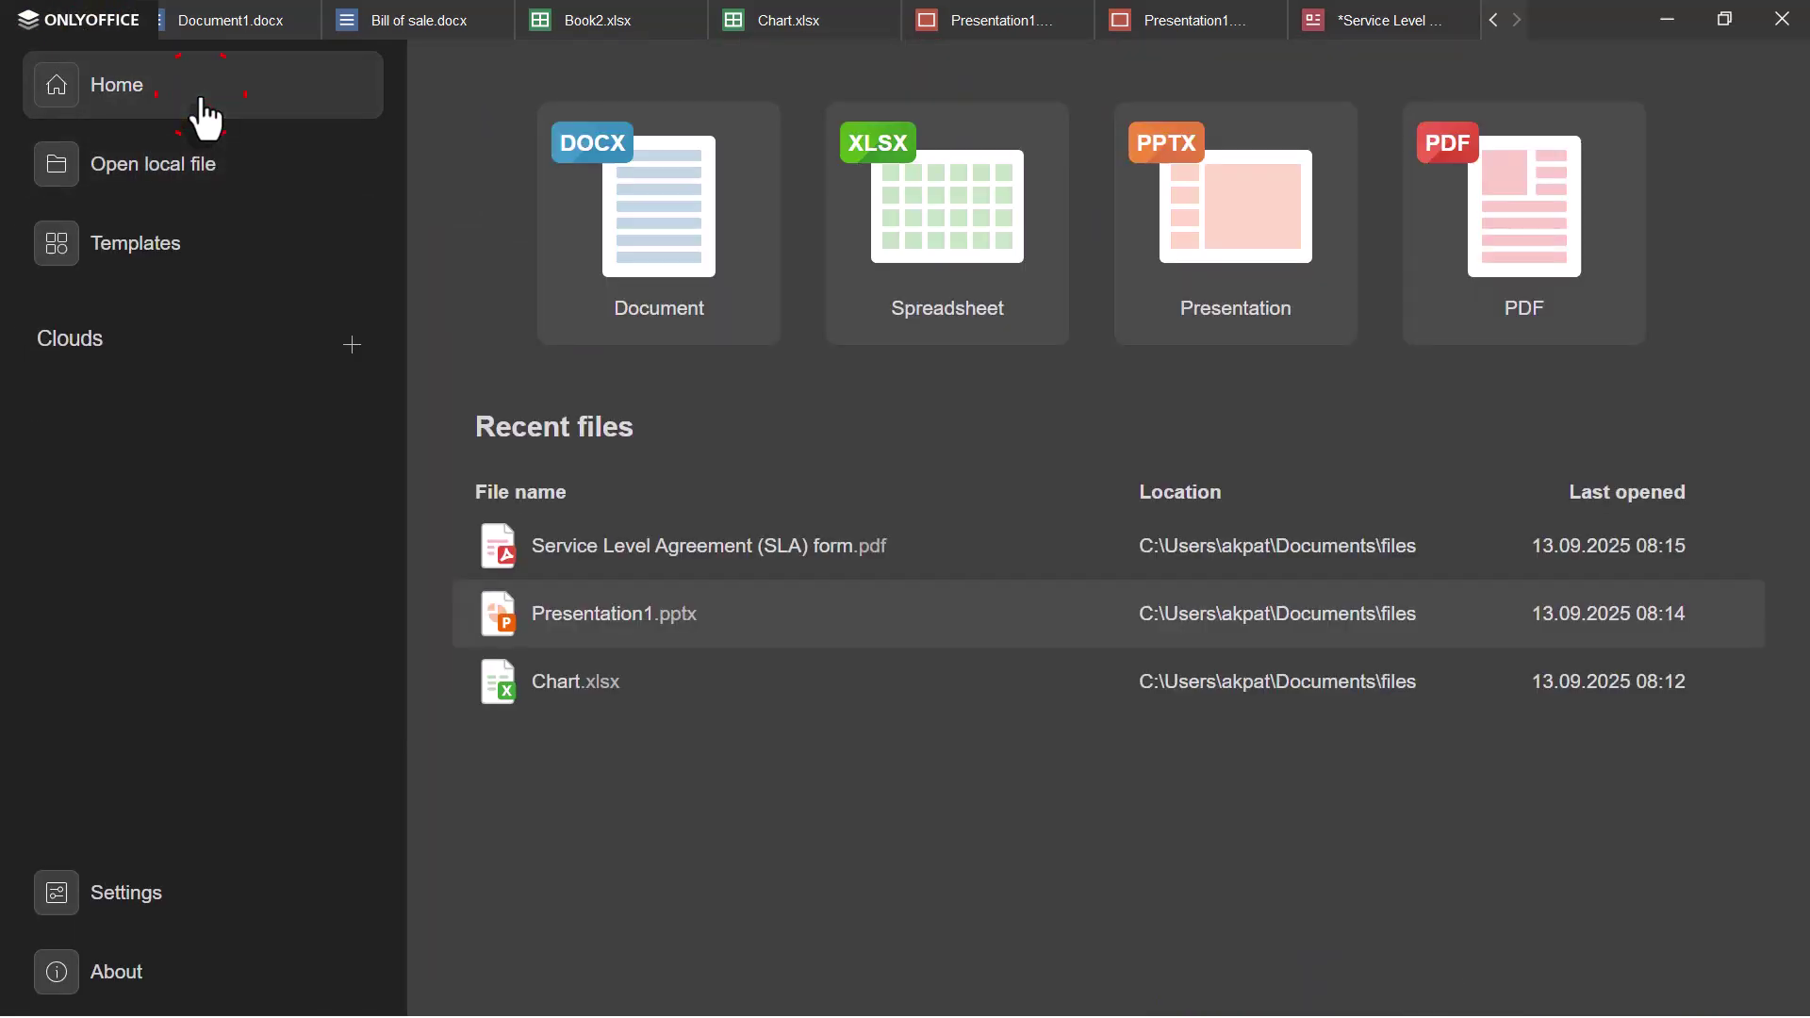
{"action": "left_click", "coordinate": [138, 251]}
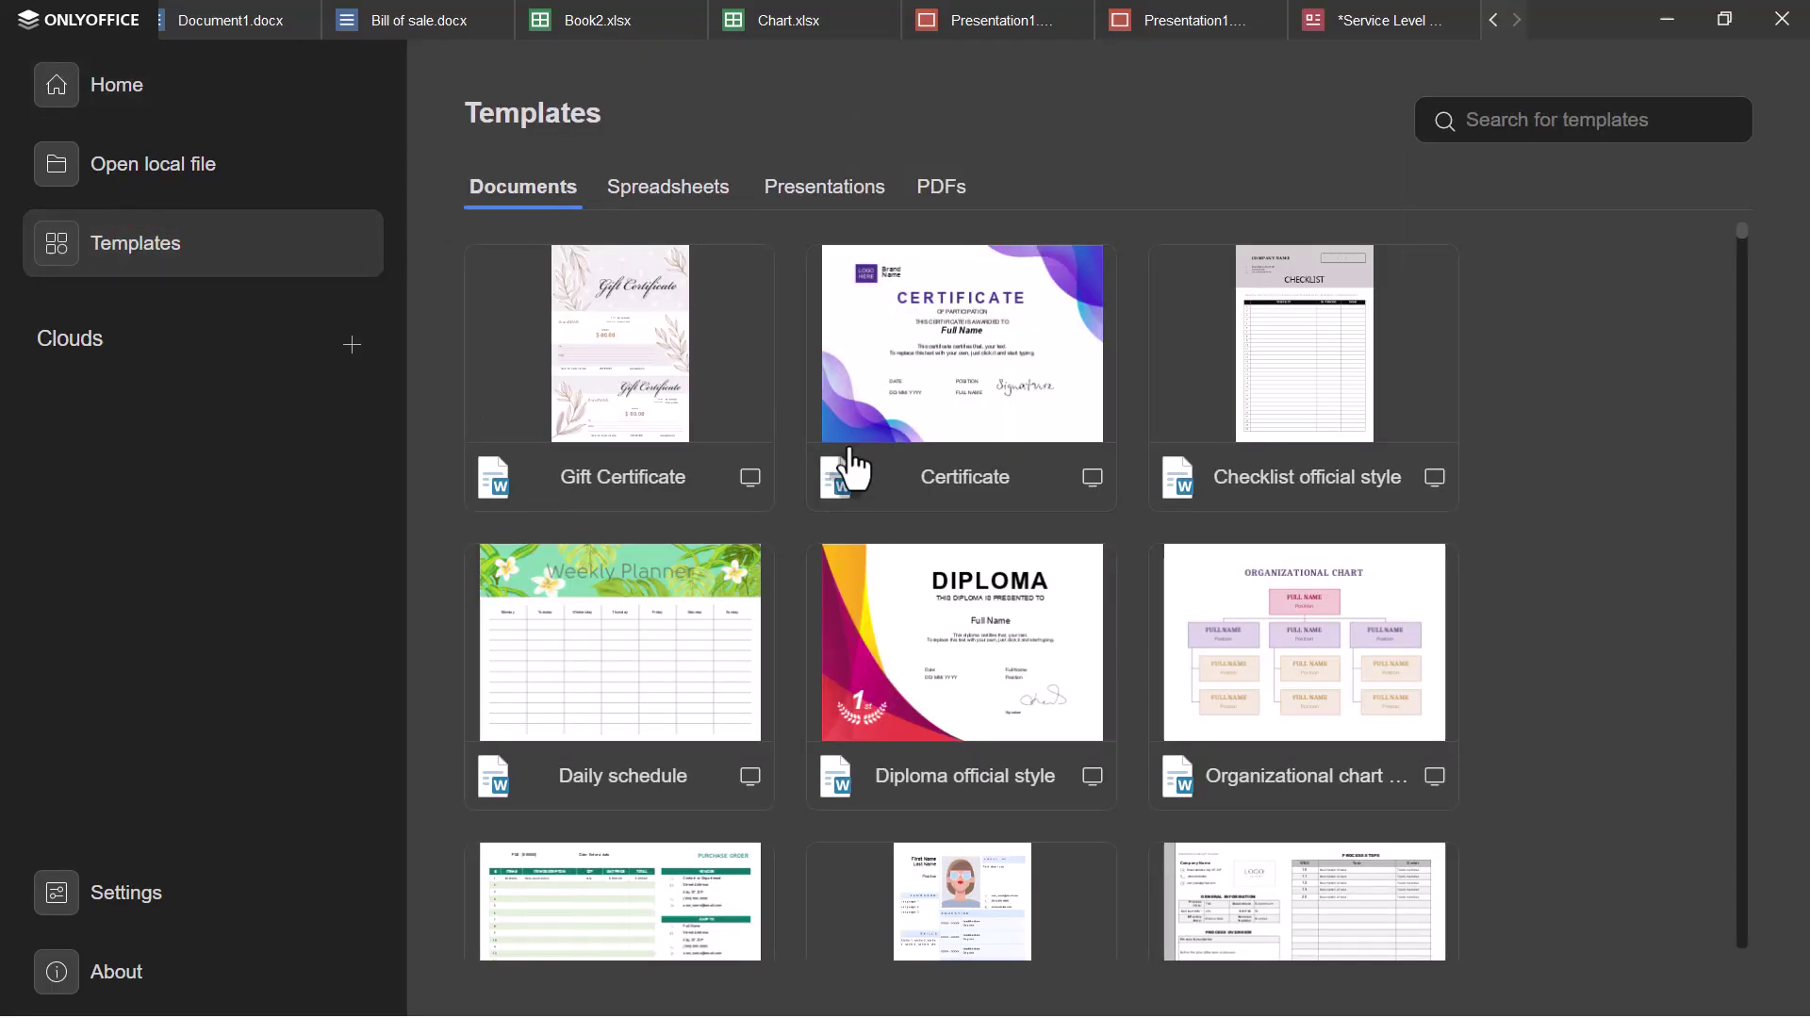
{"action": "scroll", "coordinate": [849, 467], "scroll_direction": "down", "scroll_amount": 10}
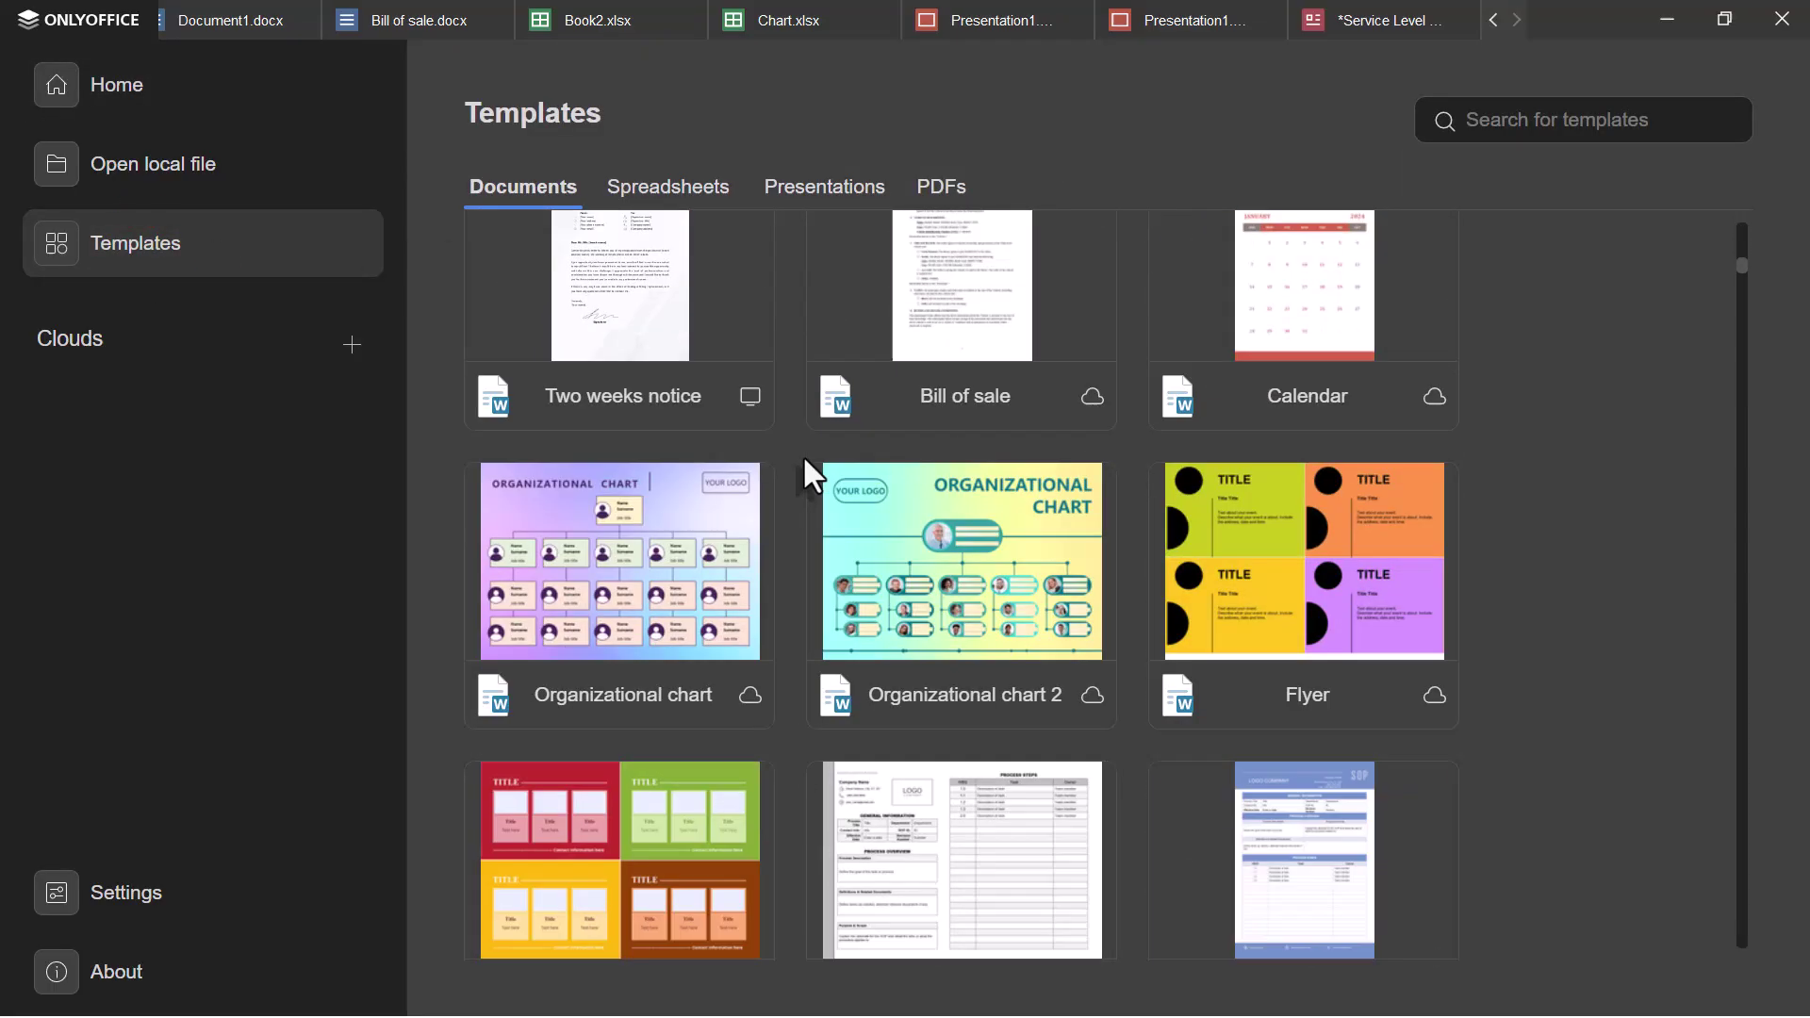
{"action": "scroll", "coordinate": [804, 460], "scroll_direction": "down", "scroll_amount": 20}
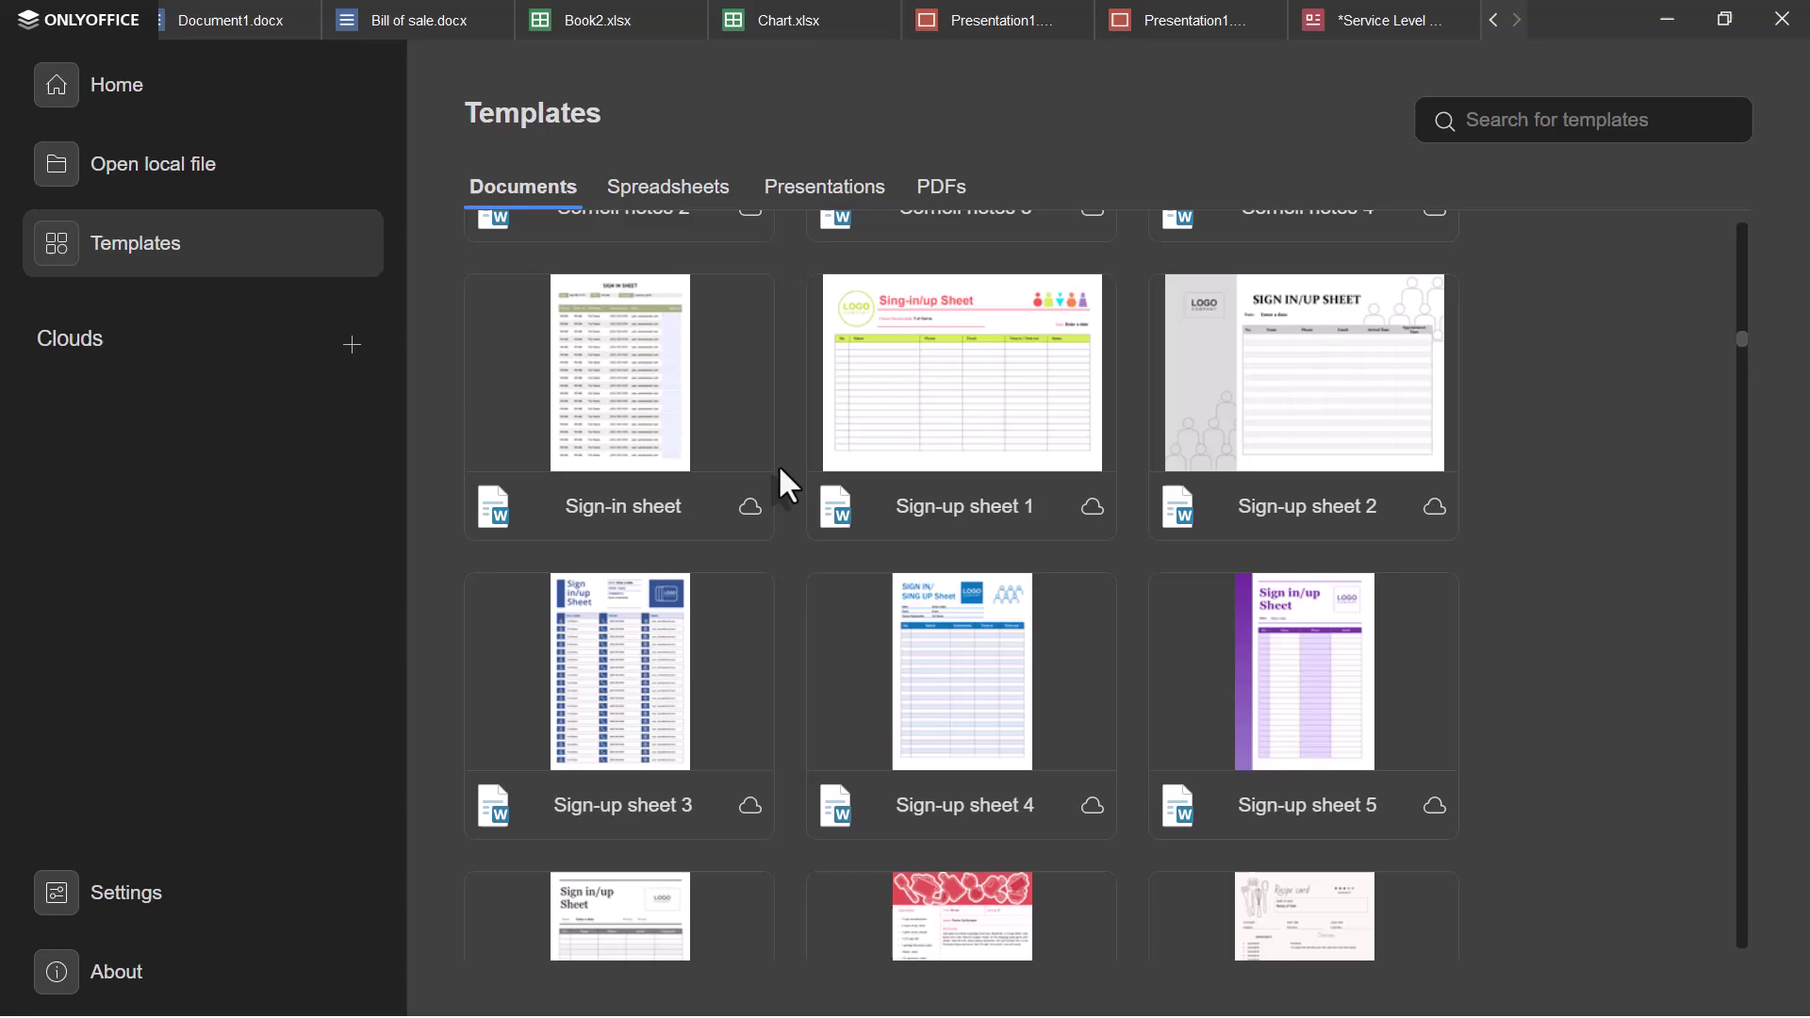
{"action": "scroll", "coordinate": [782, 480], "scroll_direction": "up", "scroll_amount": 20}
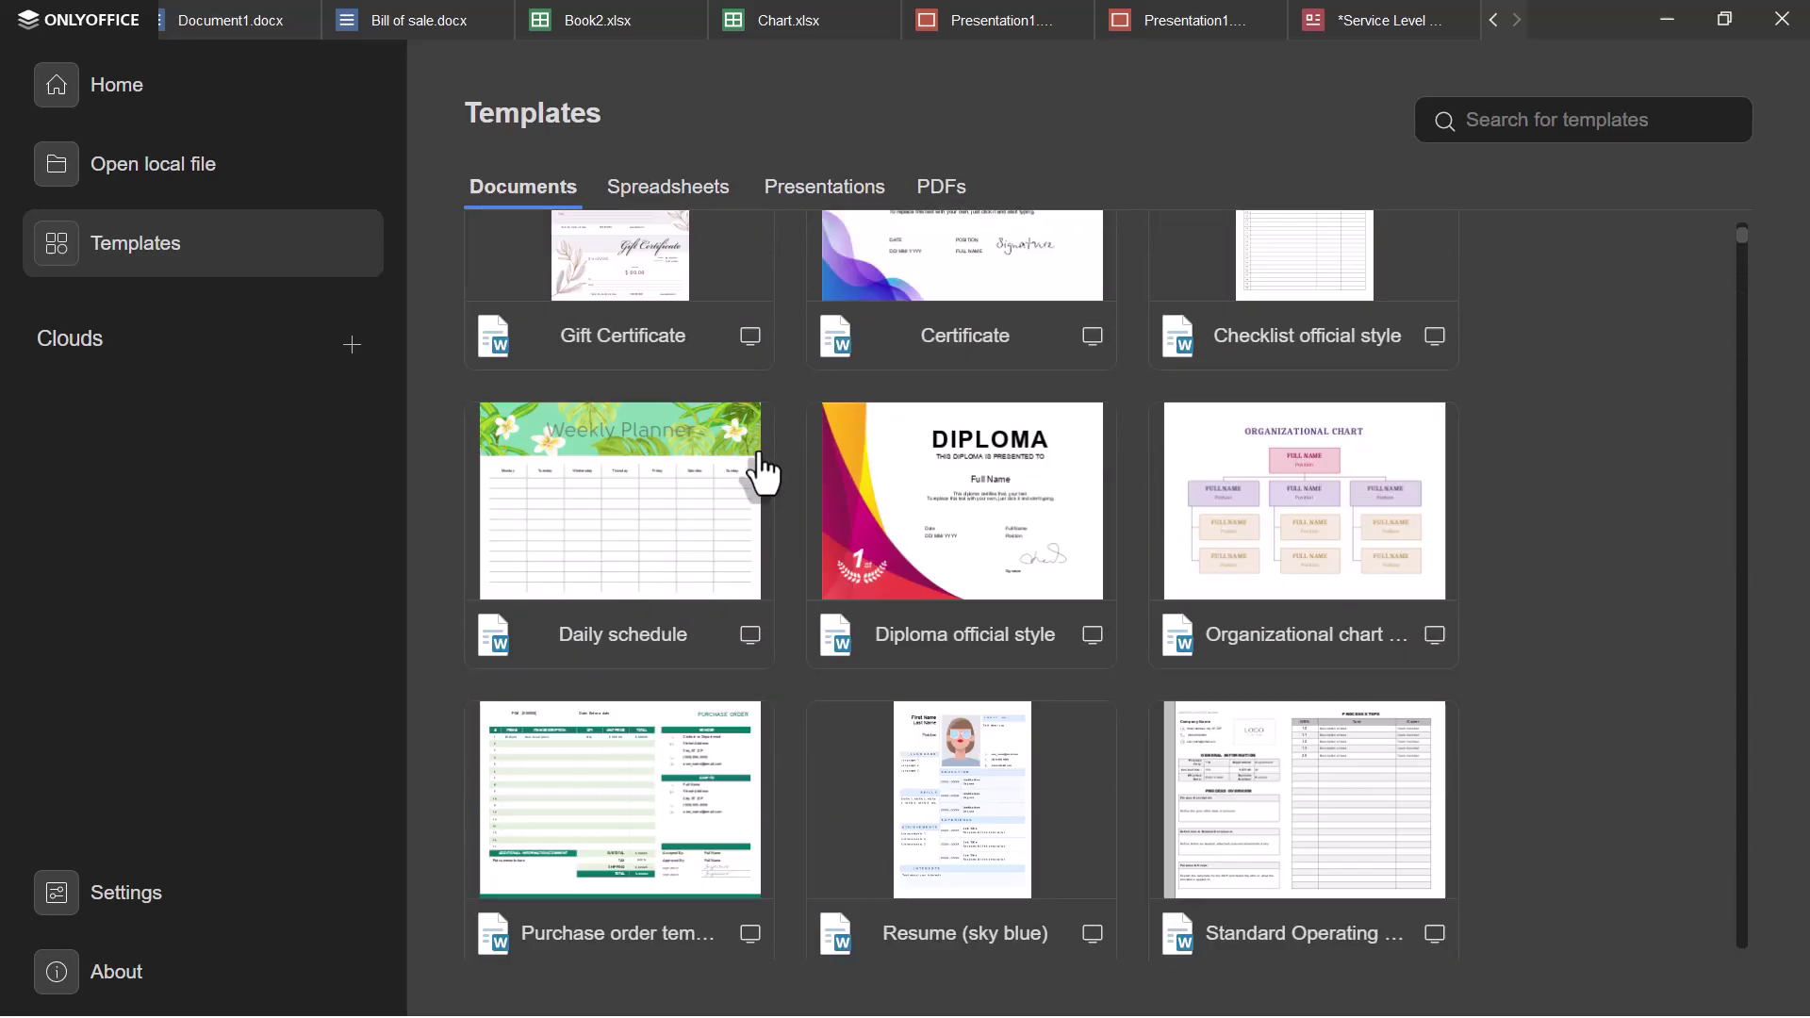
{"action": "scroll", "coordinate": [759, 472], "scroll_direction": "up", "scroll_amount": 2}
Browse the Spreadsheets templates, then the Presentations templates.
{"action": "left_click", "coordinate": [671, 187]}
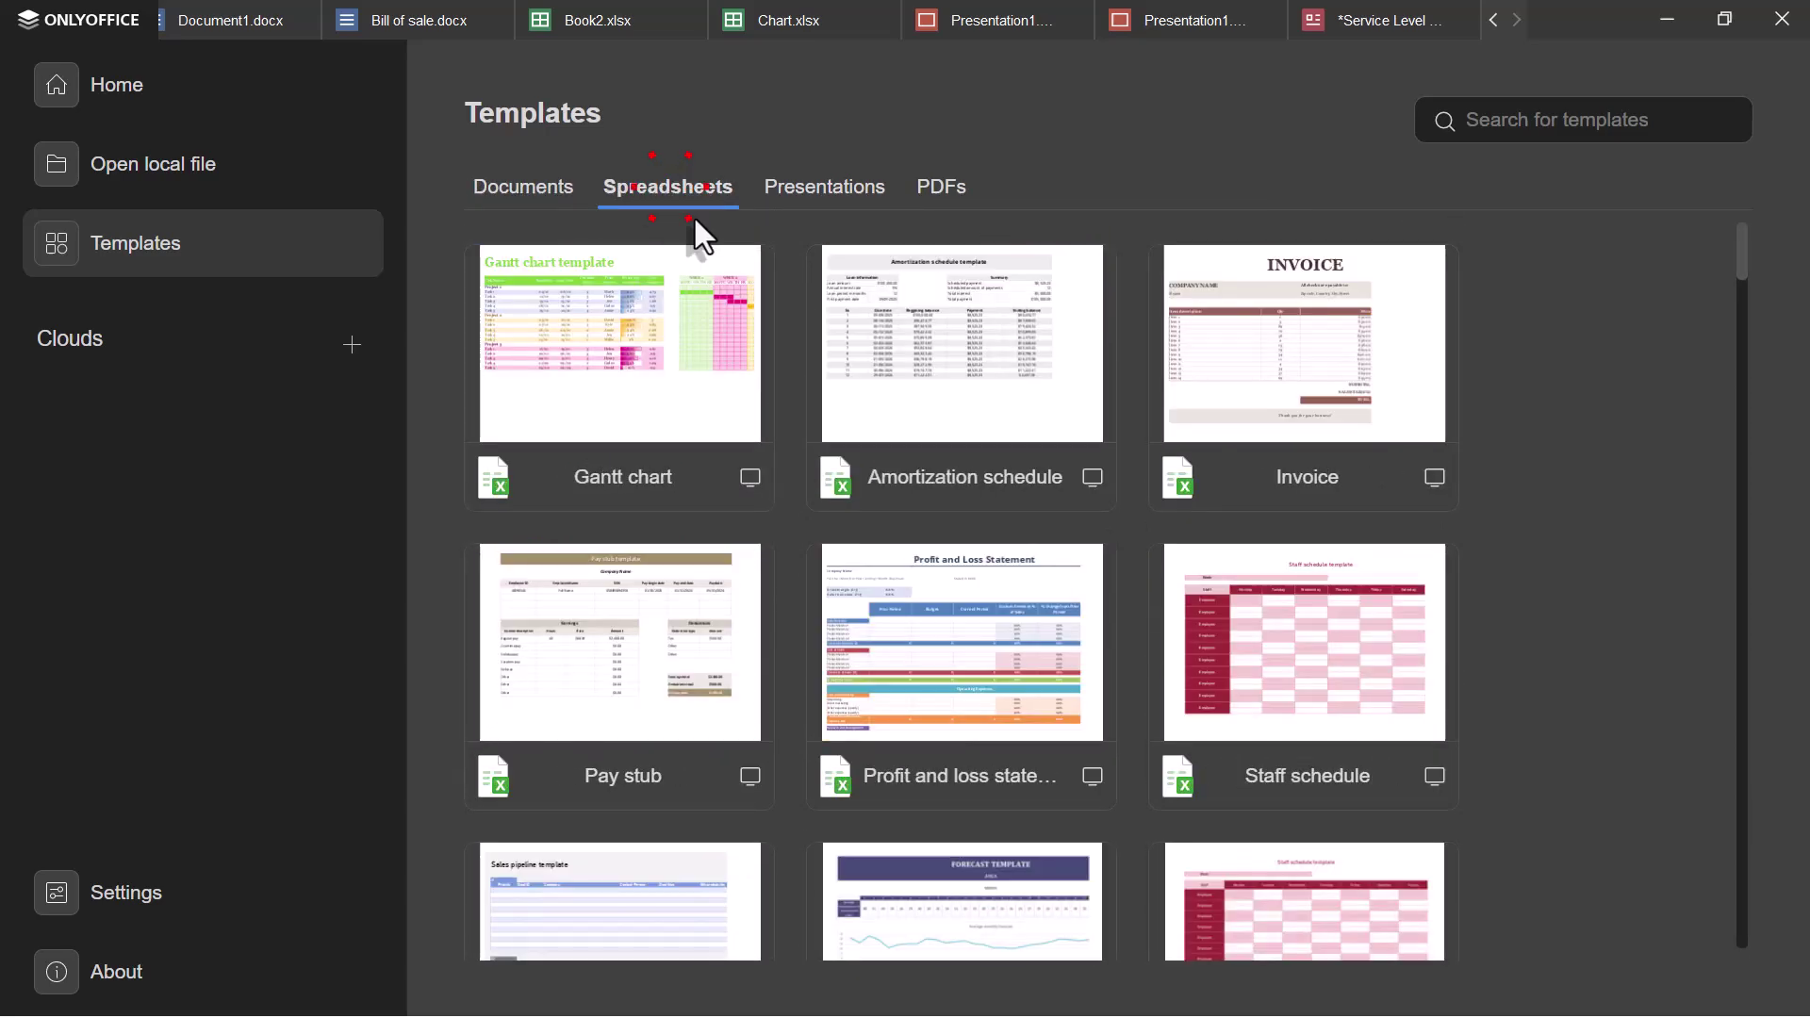
{"action": "scroll", "coordinate": [811, 345], "scroll_direction": "down", "scroll_amount": 10}
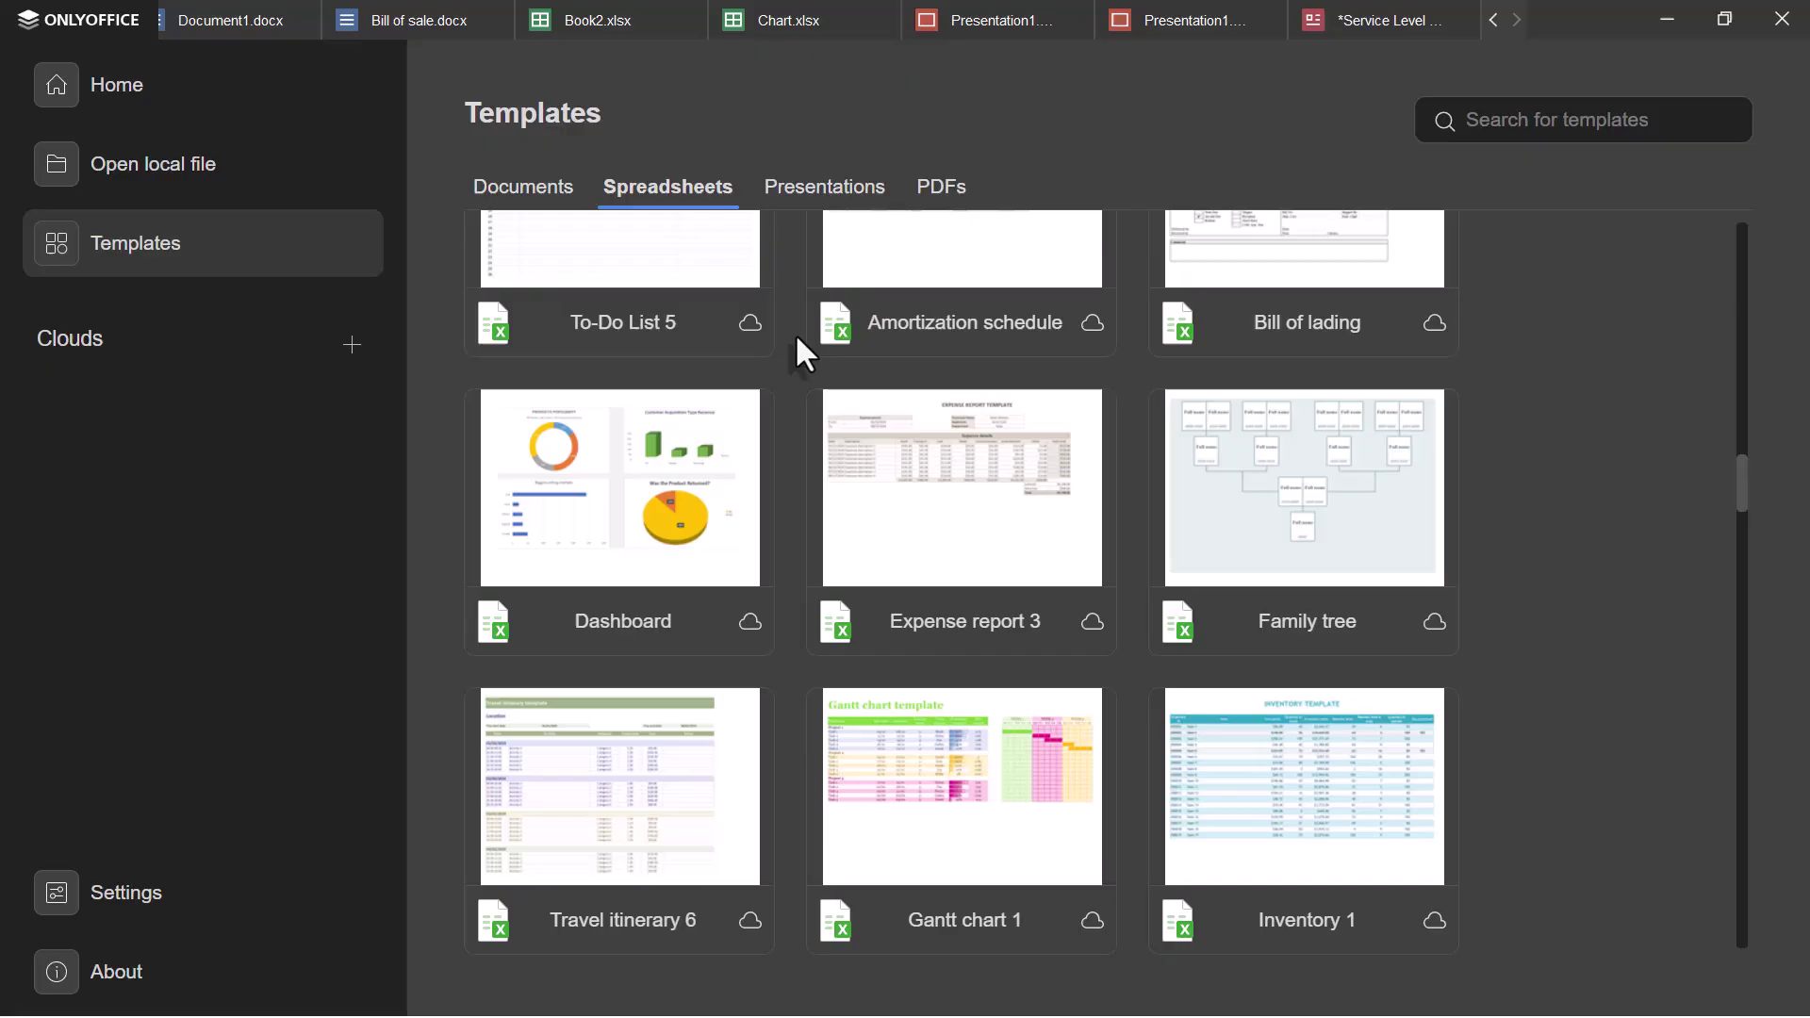
{"action": "scroll", "coordinate": [773, 283], "scroll_direction": "up", "scroll_amount": 10}
{"action": "left_click", "coordinate": [835, 189]}
{"action": "scroll", "coordinate": [845, 299], "scroll_direction": "down", "scroll_amount": 2}
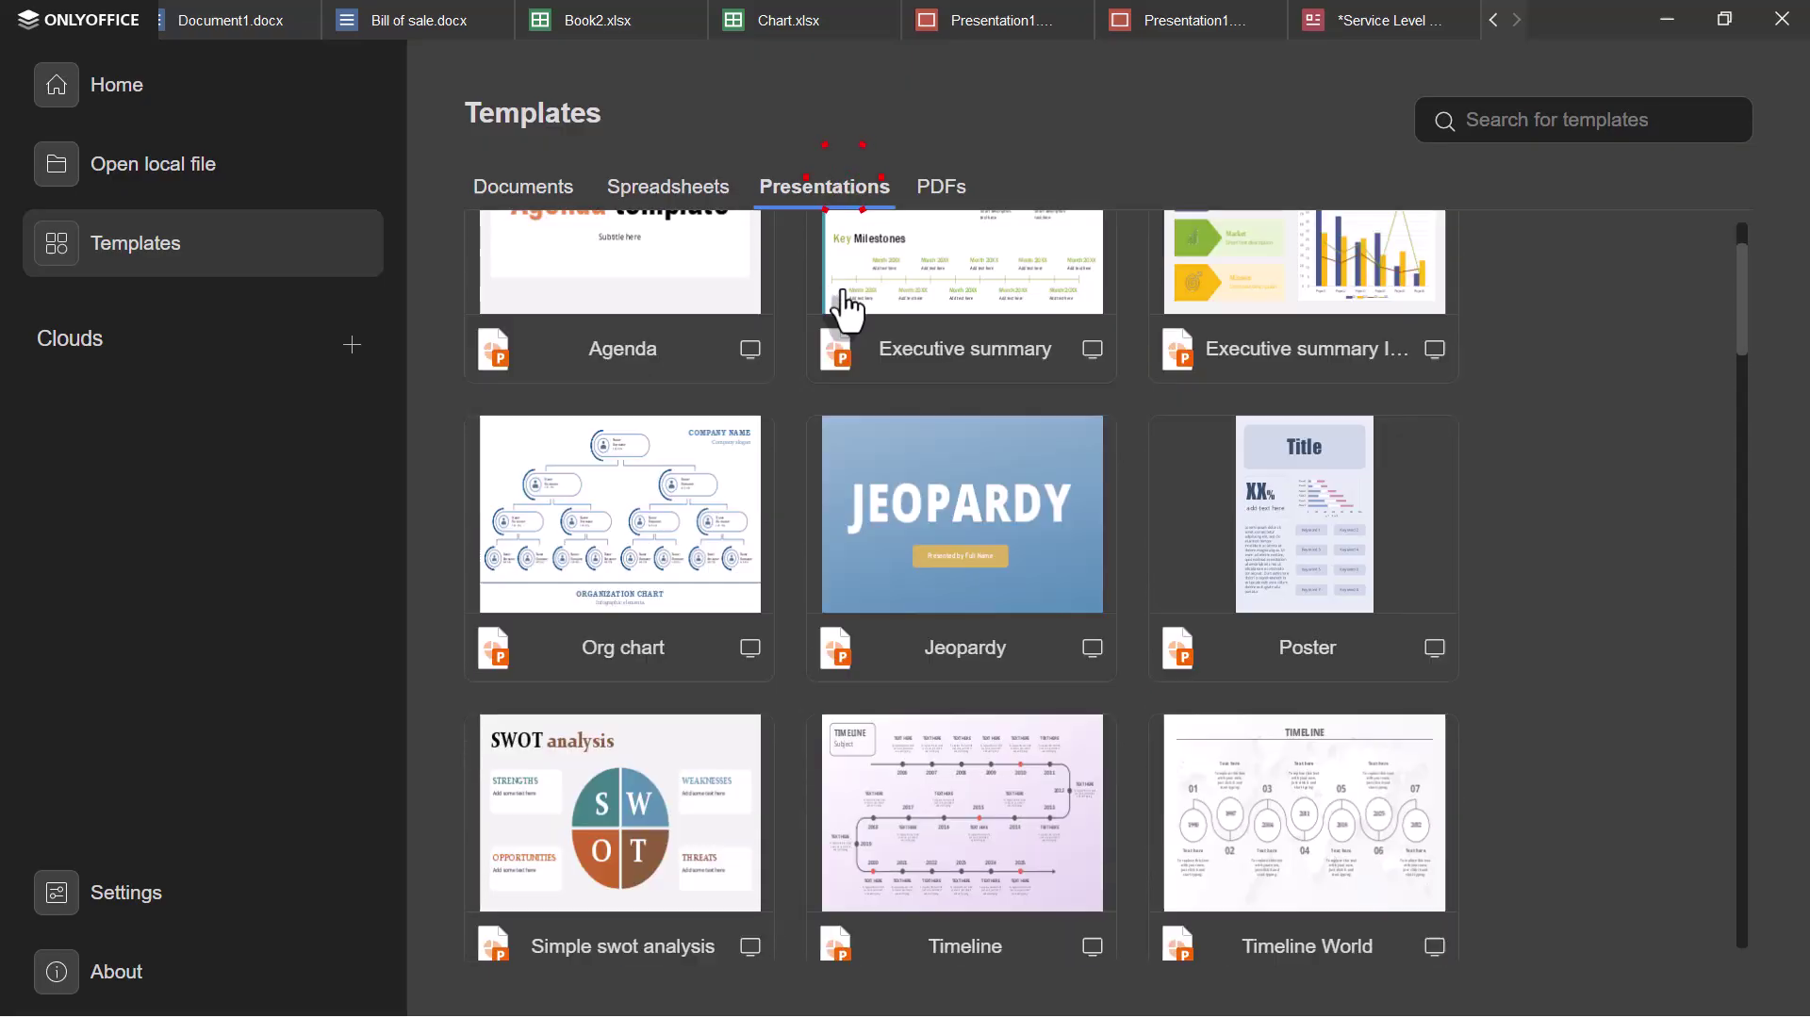
{"action": "scroll", "coordinate": [845, 318], "scroll_direction": "down", "scroll_amount": 20}
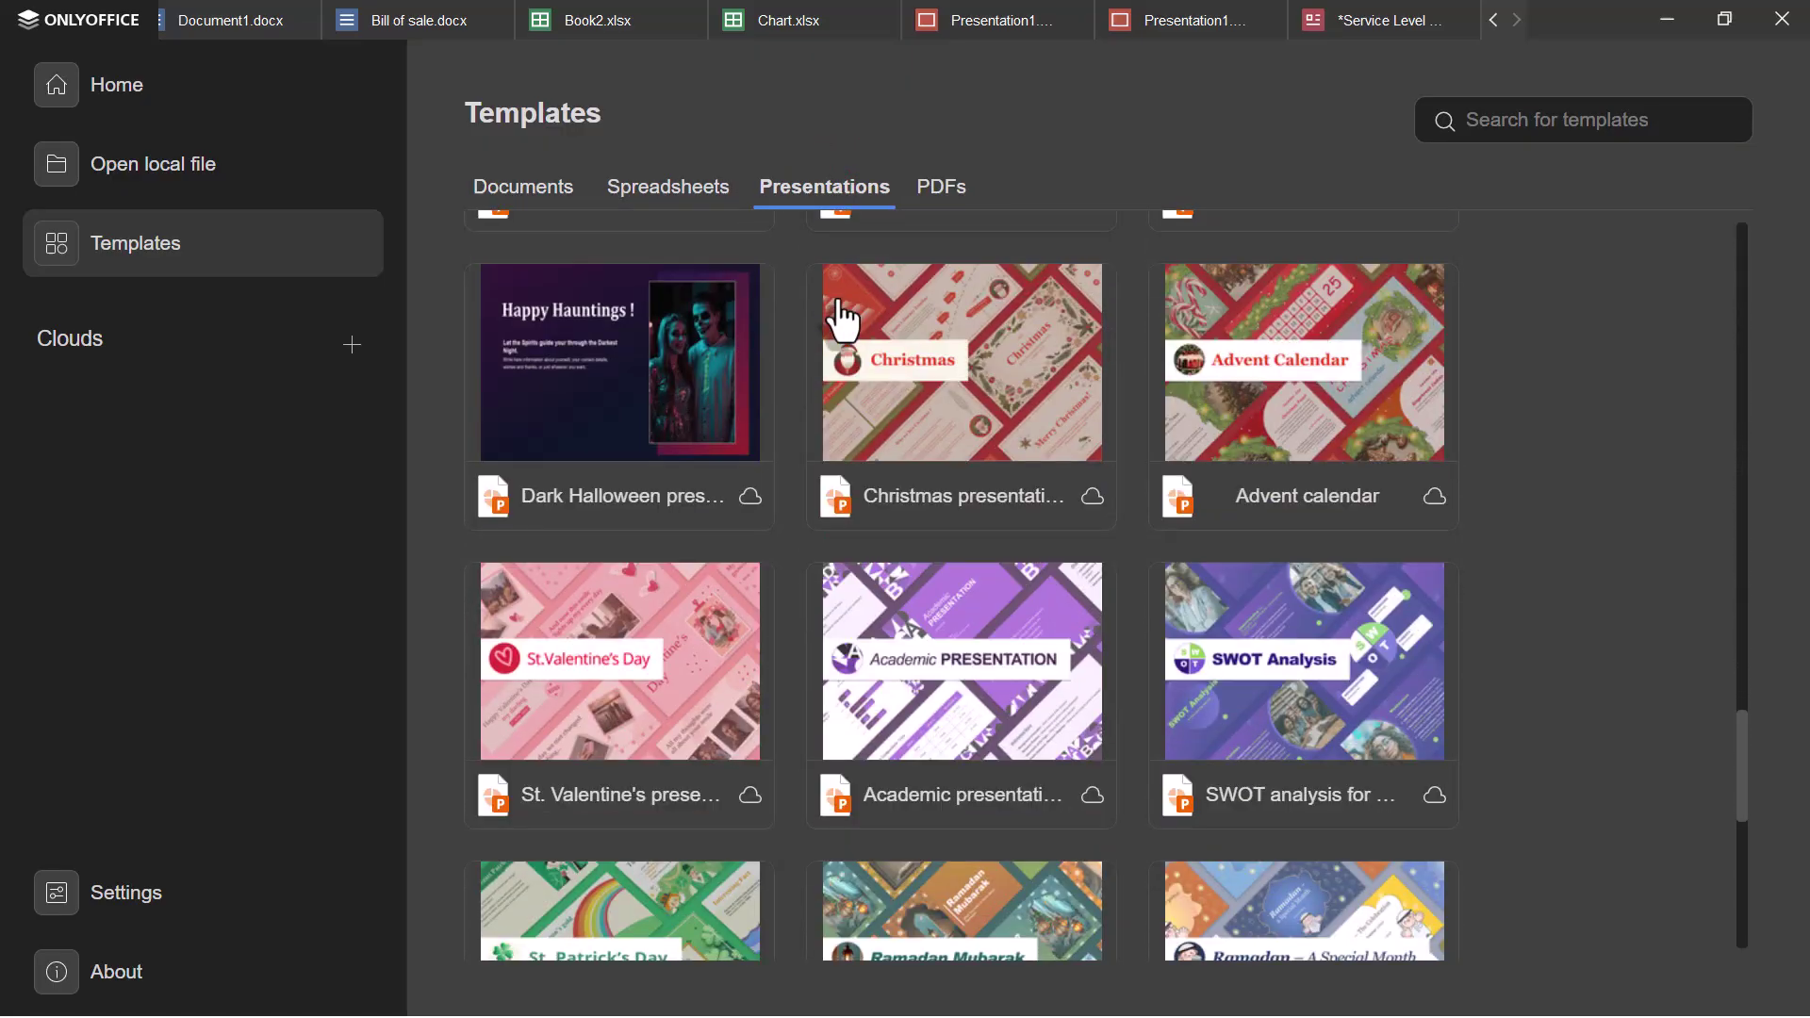
Switch to the PDFs tab and scroll through the PDF form templates like General Invoice form and SS-4 Form.
{"action": "left_click", "coordinate": [945, 189]}
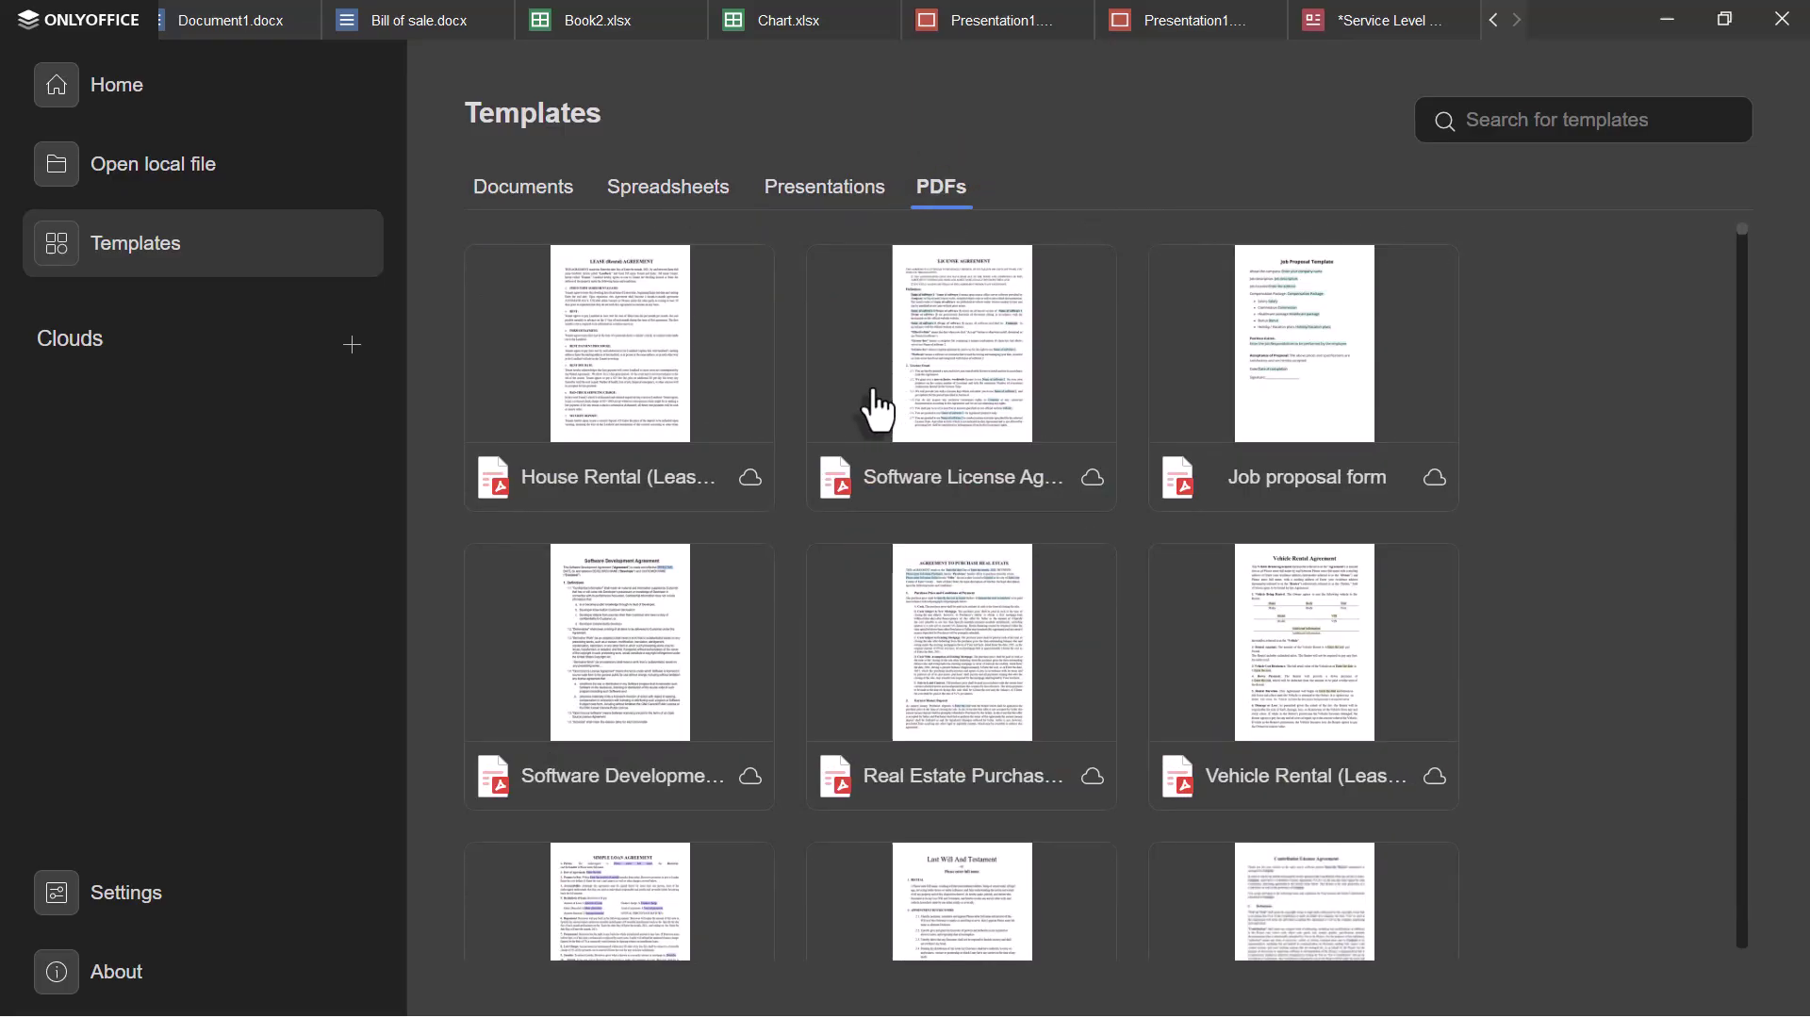
{"action": "scroll", "coordinate": [879, 408], "scroll_direction": "down", "scroll_amount": 2}
{"action": "scroll", "coordinate": [872, 407], "scroll_direction": "down", "scroll_amount": 4}
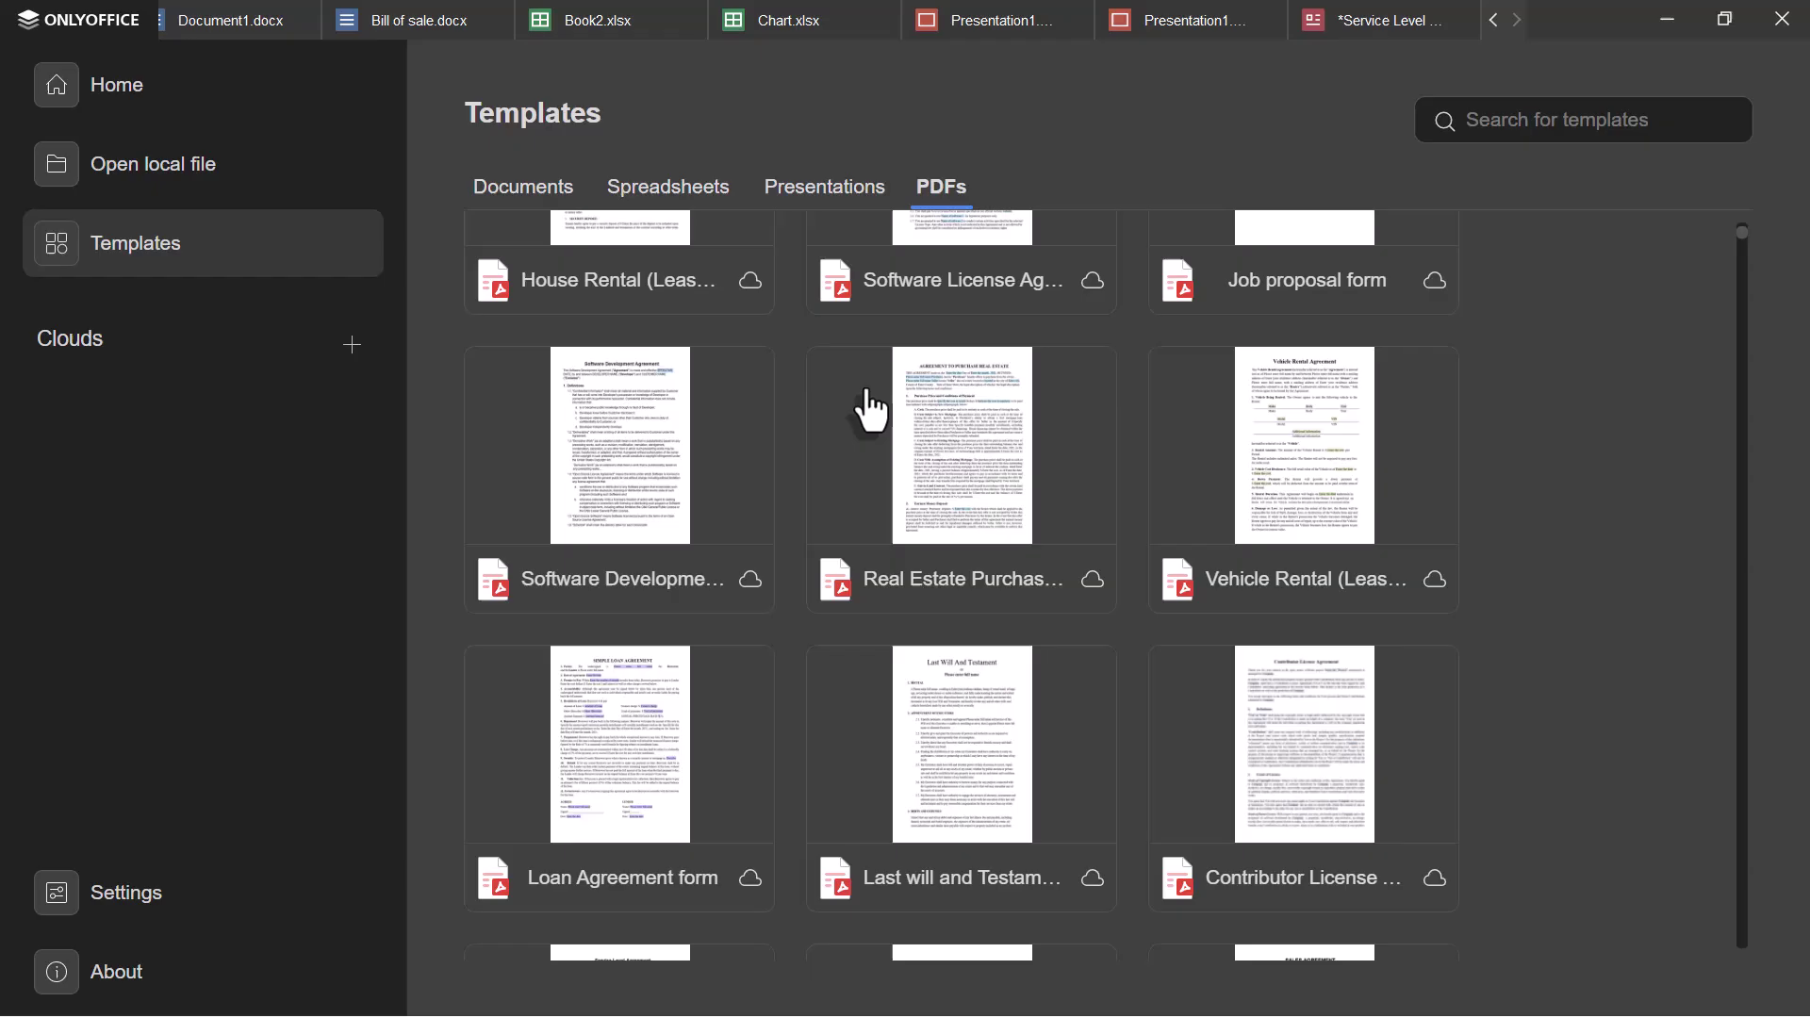
{"action": "scroll", "coordinate": [872, 408], "scroll_direction": "down", "scroll_amount": 4}
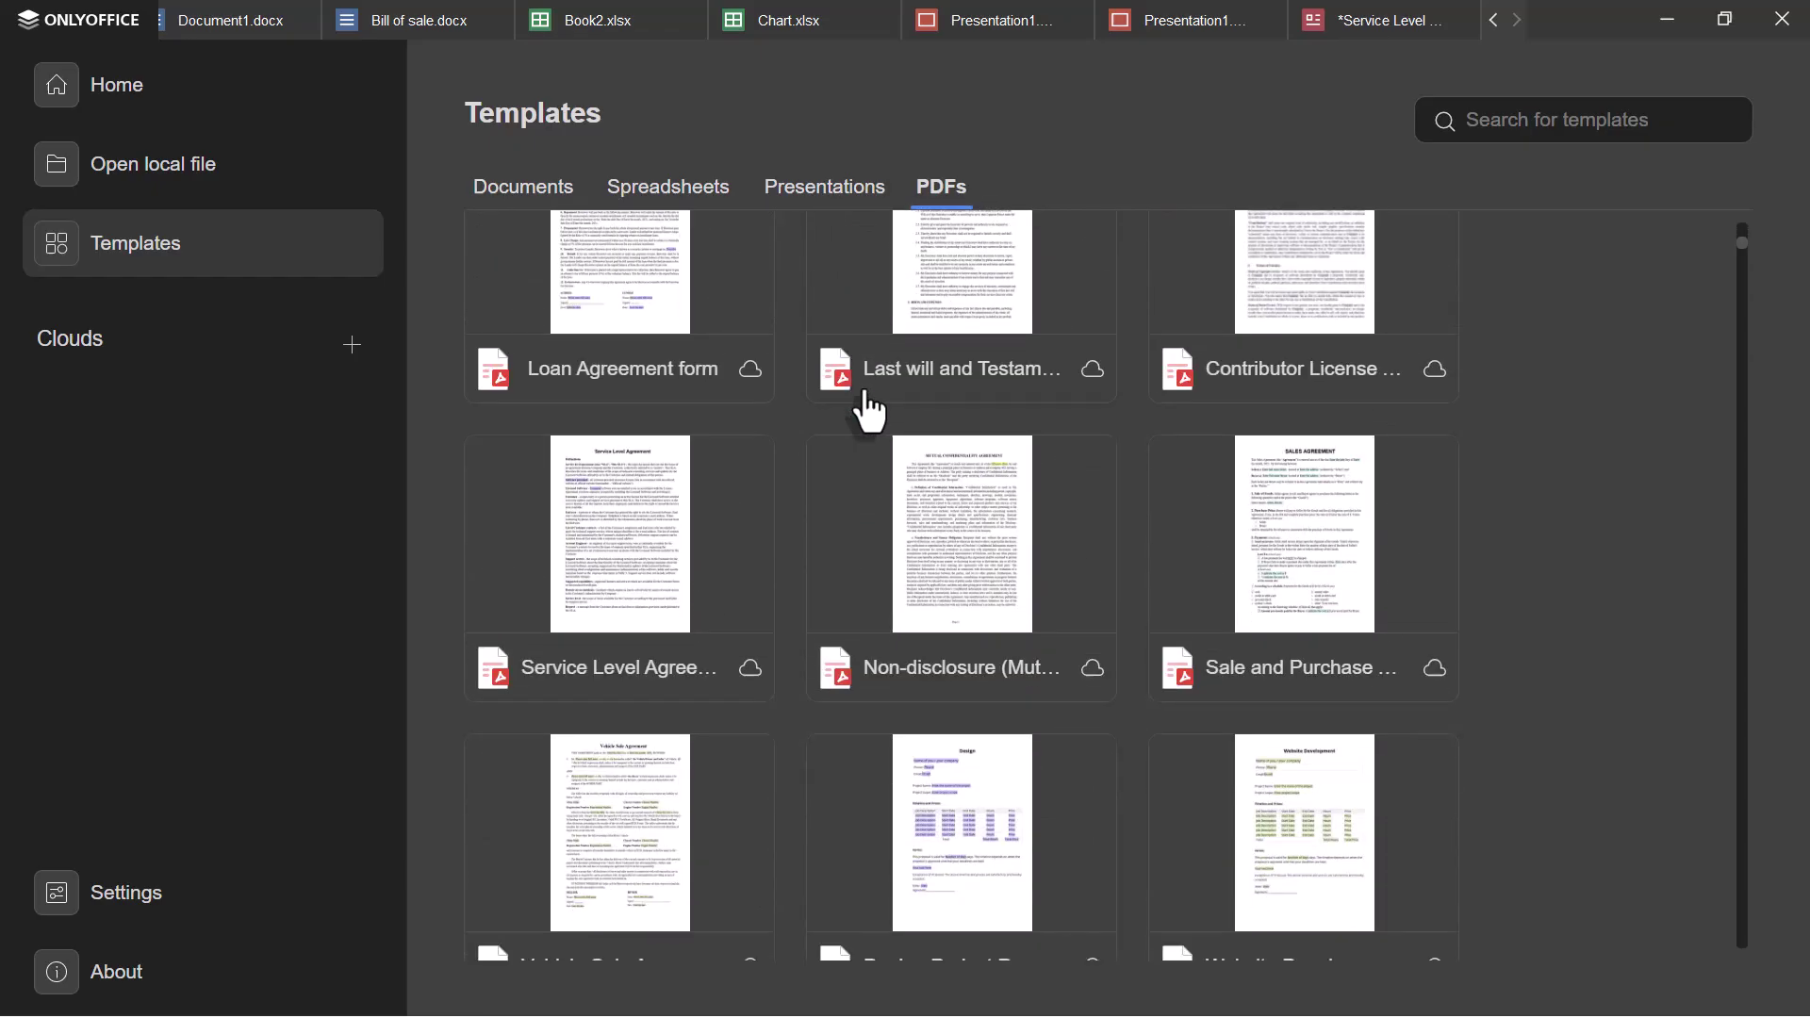
{"action": "scroll", "coordinate": [869, 411], "scroll_direction": "down", "scroll_amount": 6}
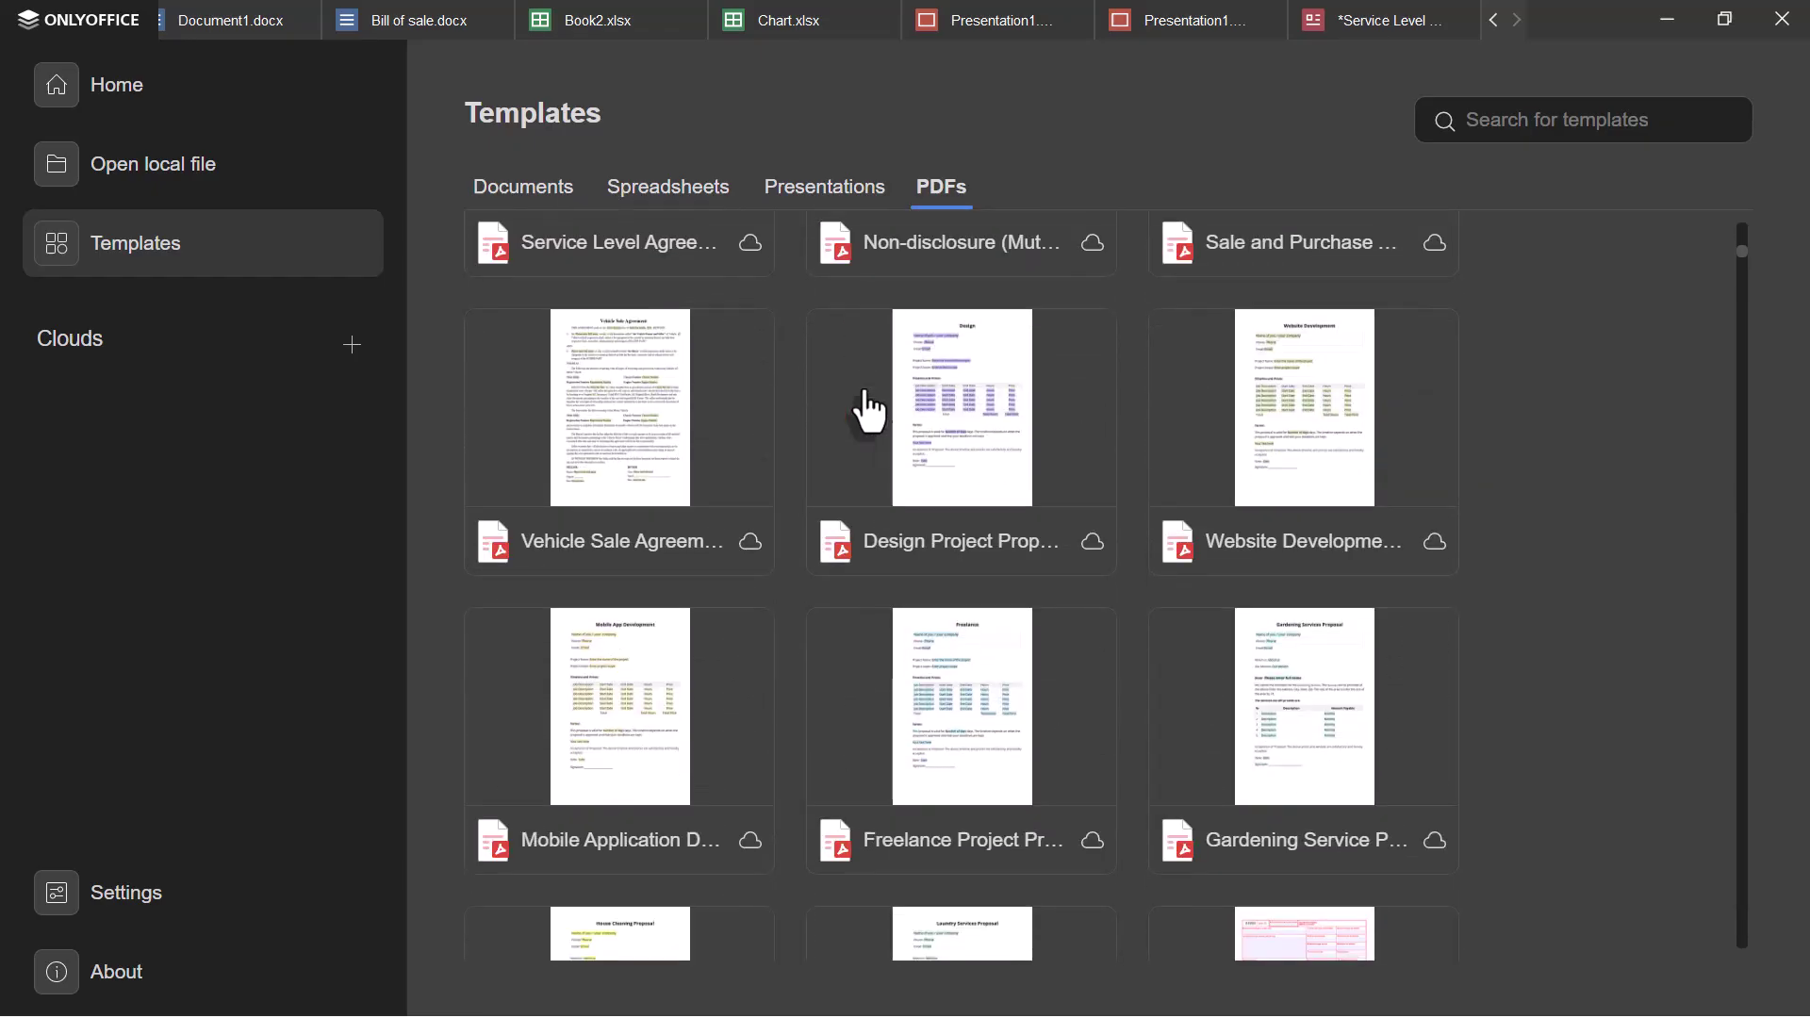
{"action": "scroll", "coordinate": [869, 415], "scroll_direction": "down", "scroll_amount": 4}
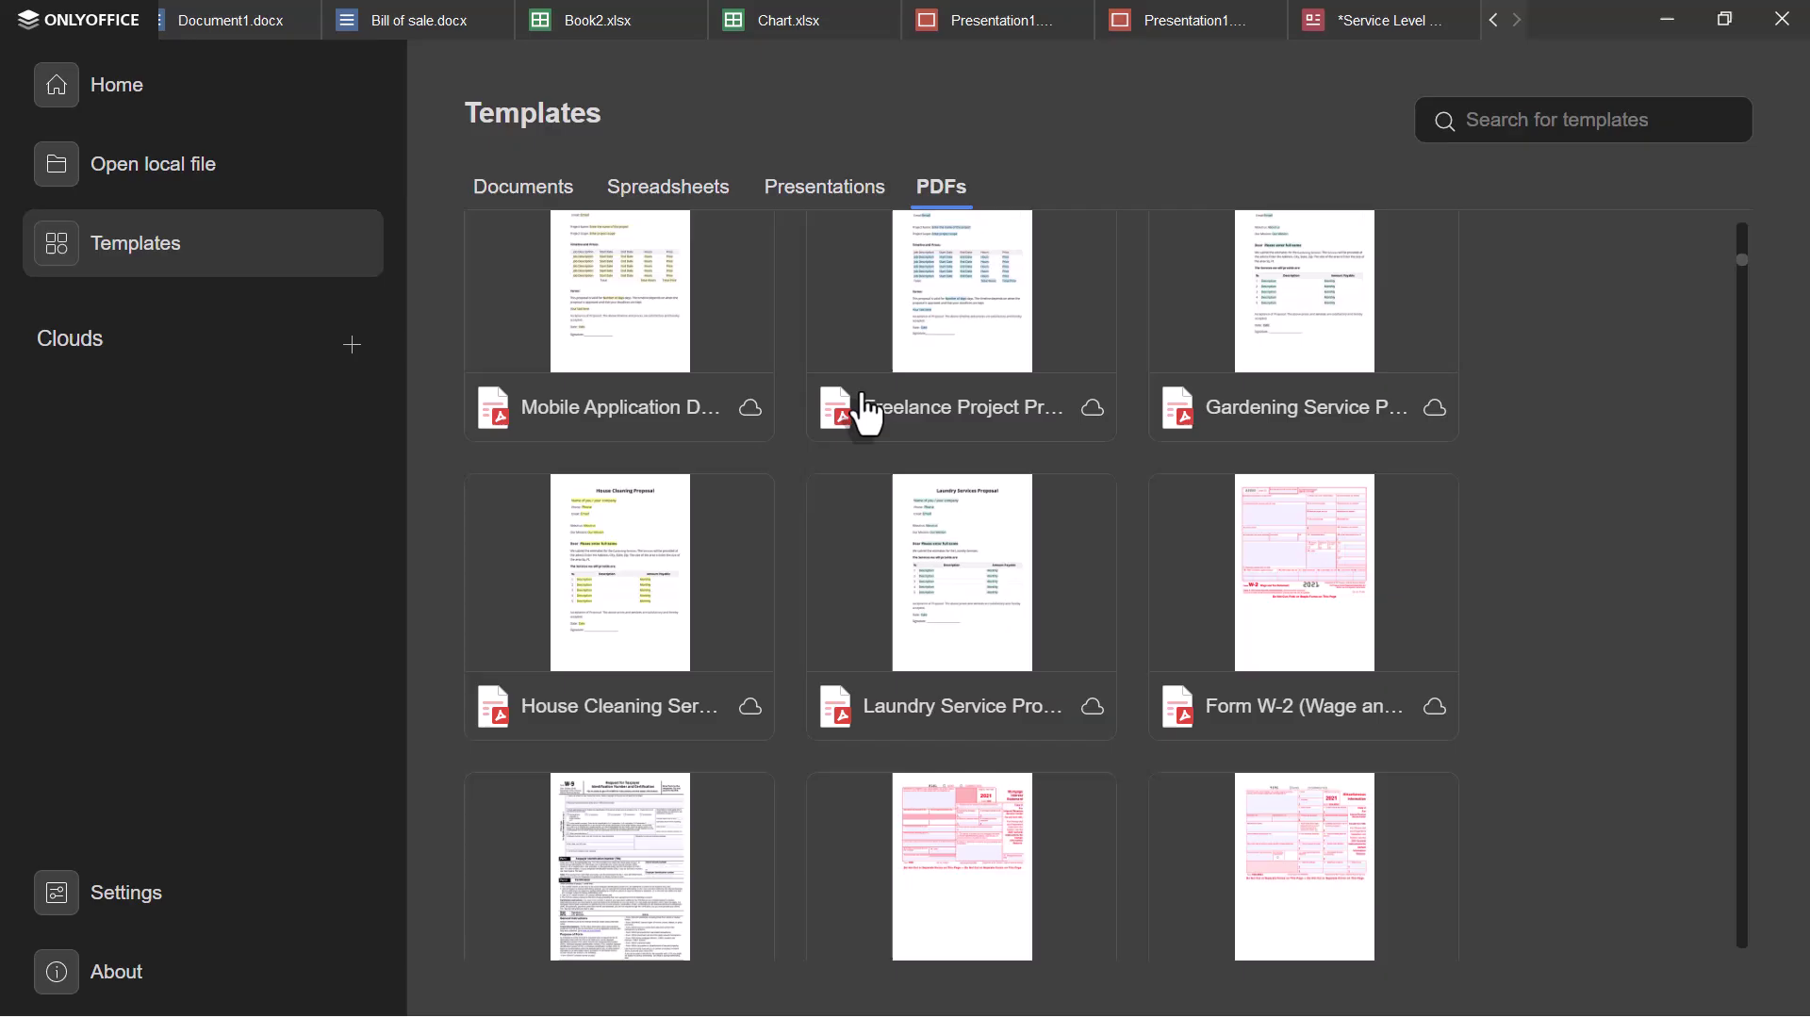
{"action": "scroll", "coordinate": [868, 415], "scroll_direction": "down", "scroll_amount": 3}
{"action": "scroll", "coordinate": [867, 415], "scroll_direction": "down", "scroll_amount": 3}
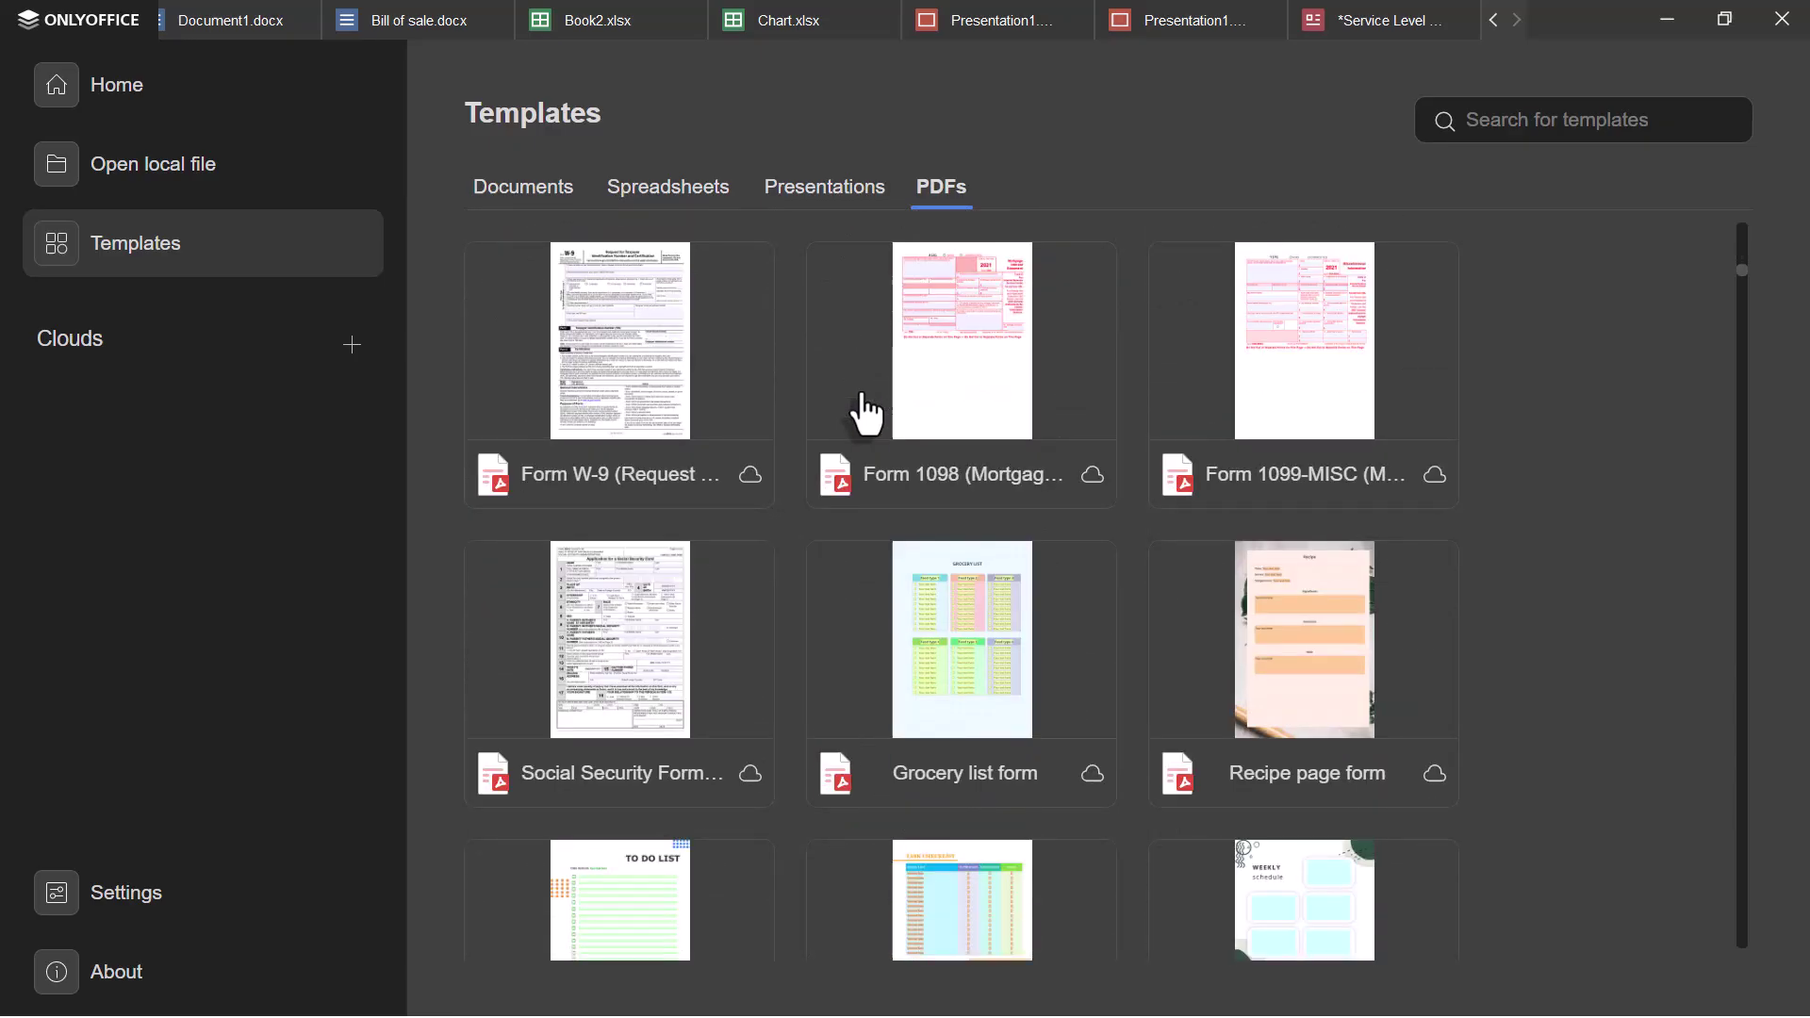
{"action": "scroll", "coordinate": [870, 415], "scroll_direction": "down", "scroll_amount": 1}
{"action": "scroll", "coordinate": [861, 419], "scroll_direction": "down", "scroll_amount": 3}
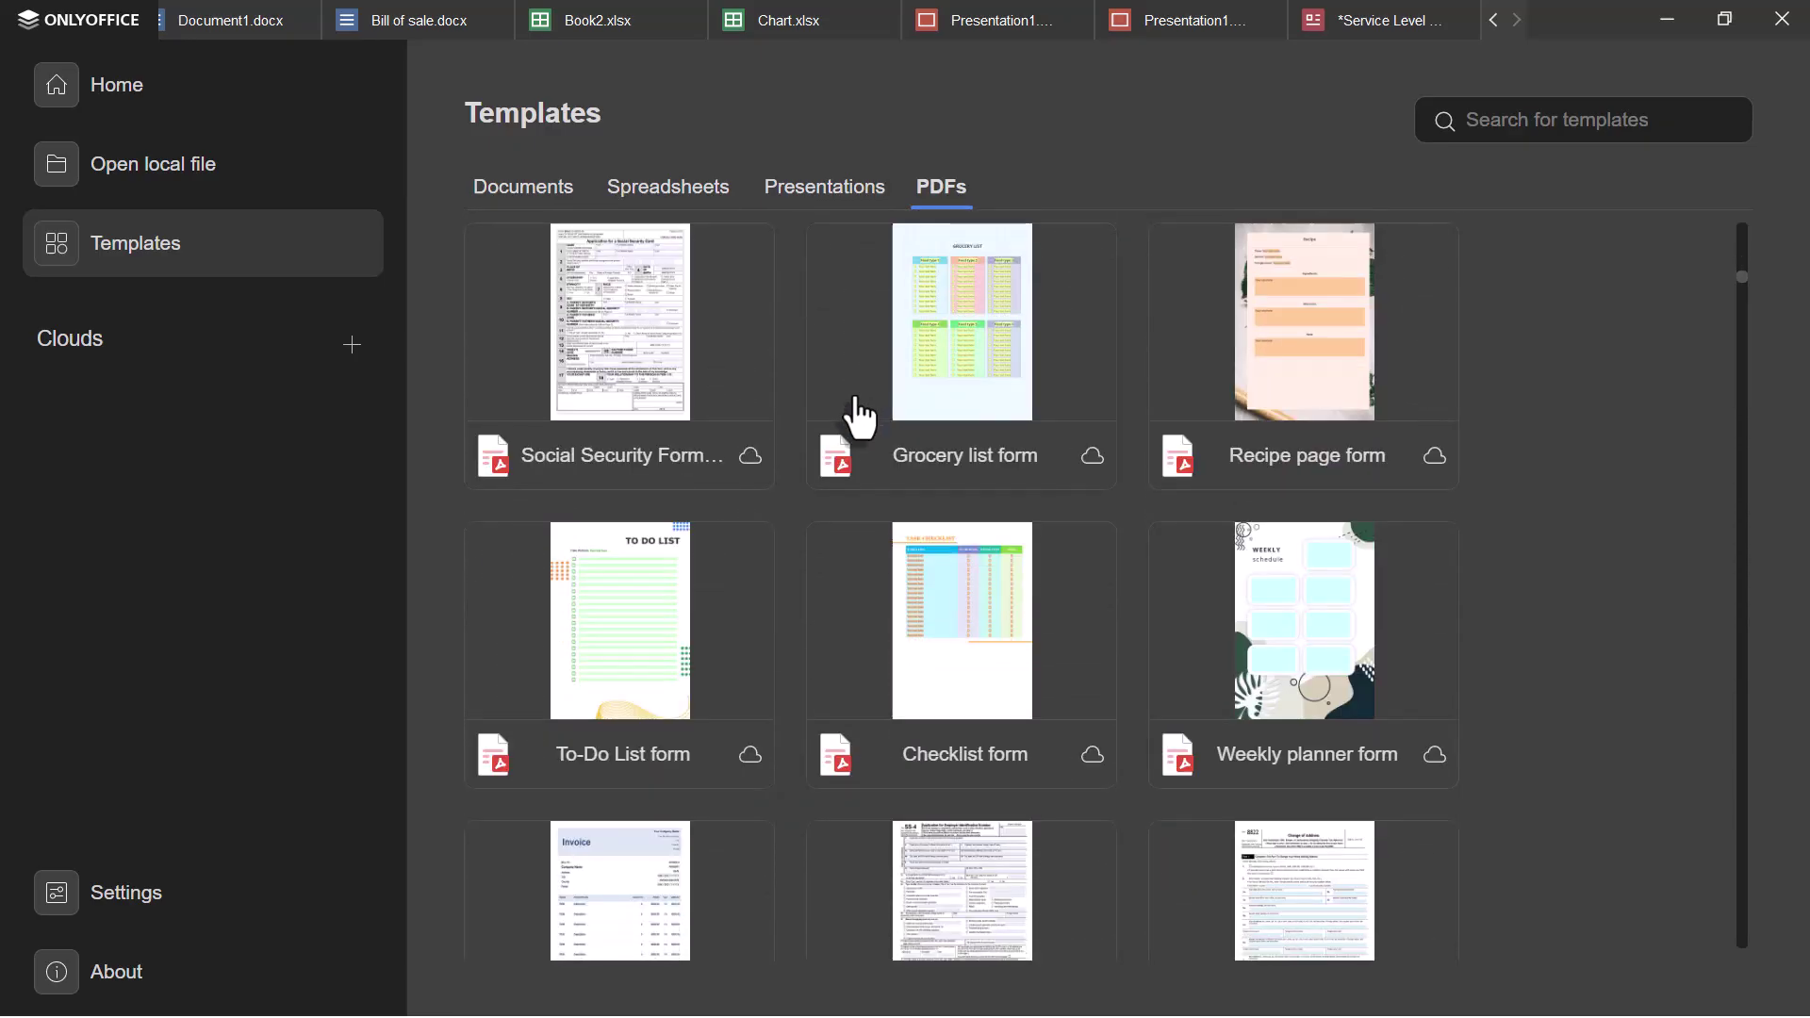
{"action": "scroll", "coordinate": [861, 421], "scroll_direction": "down", "scroll_amount": 1}
{"action": "scroll", "coordinate": [857, 419], "scroll_direction": "down", "scroll_amount": 4}
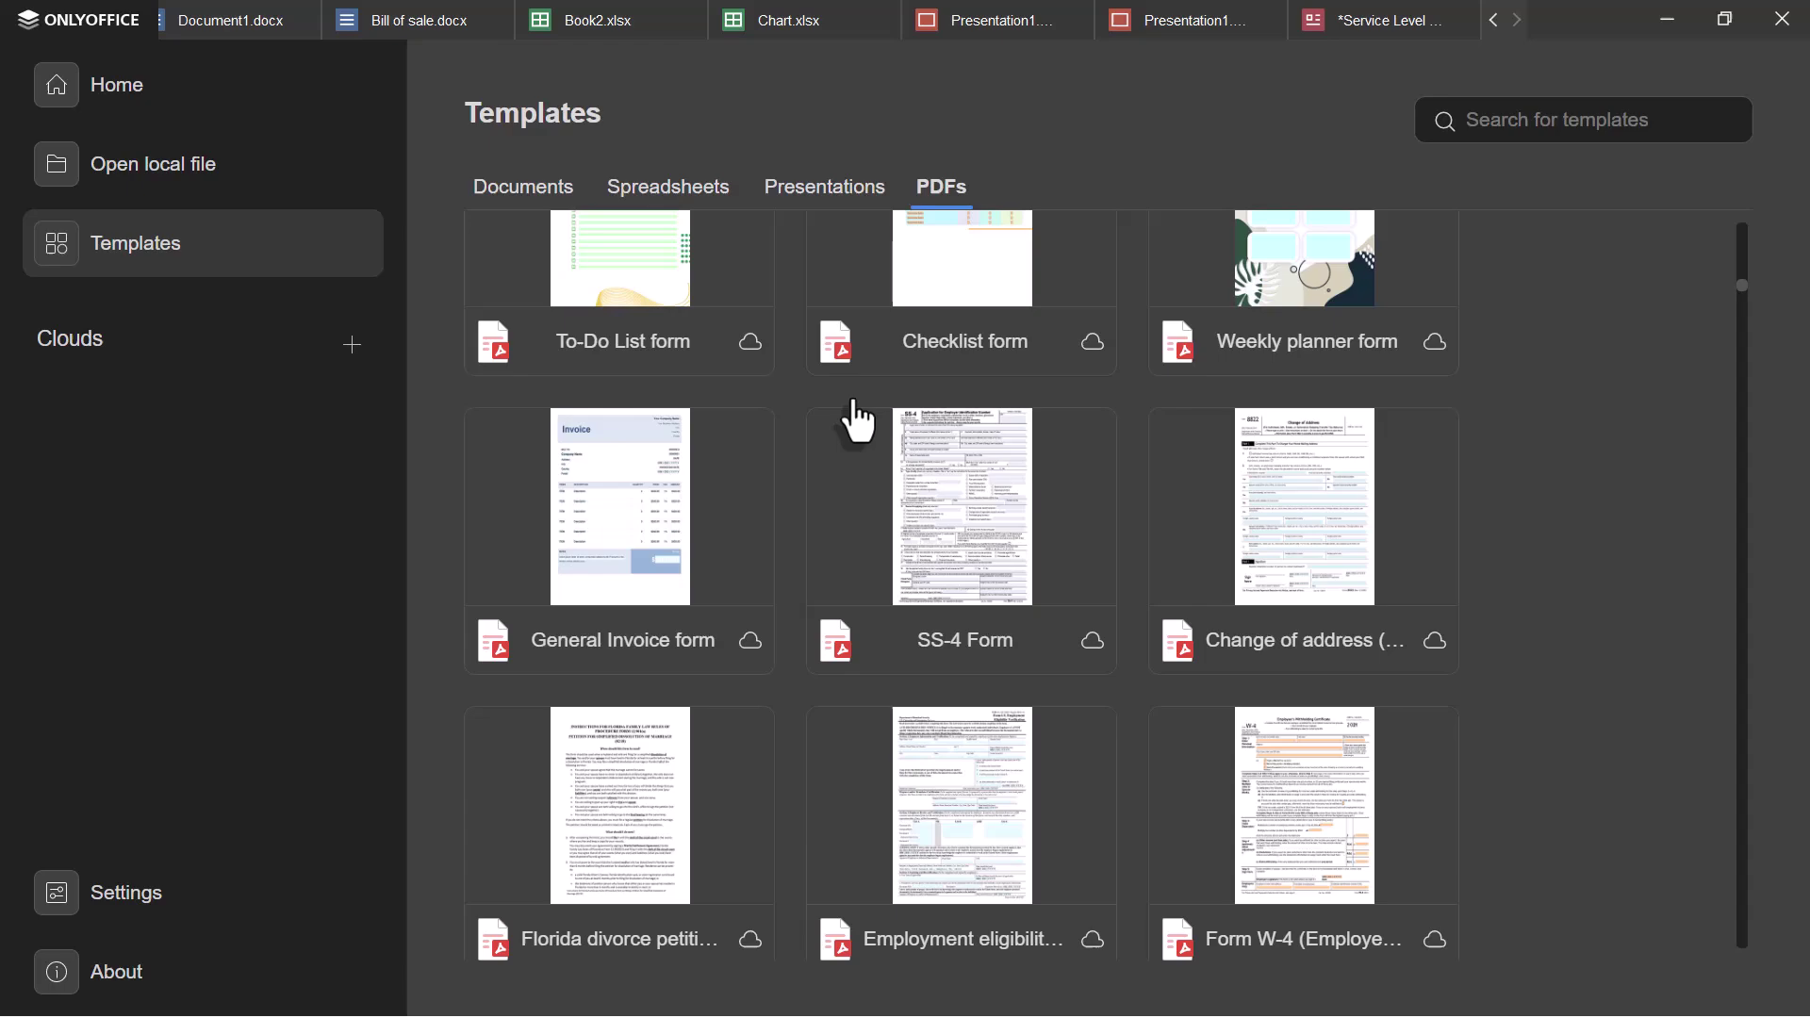
{"action": "scroll", "coordinate": [861, 418], "scroll_direction": "down", "scroll_amount": 1}
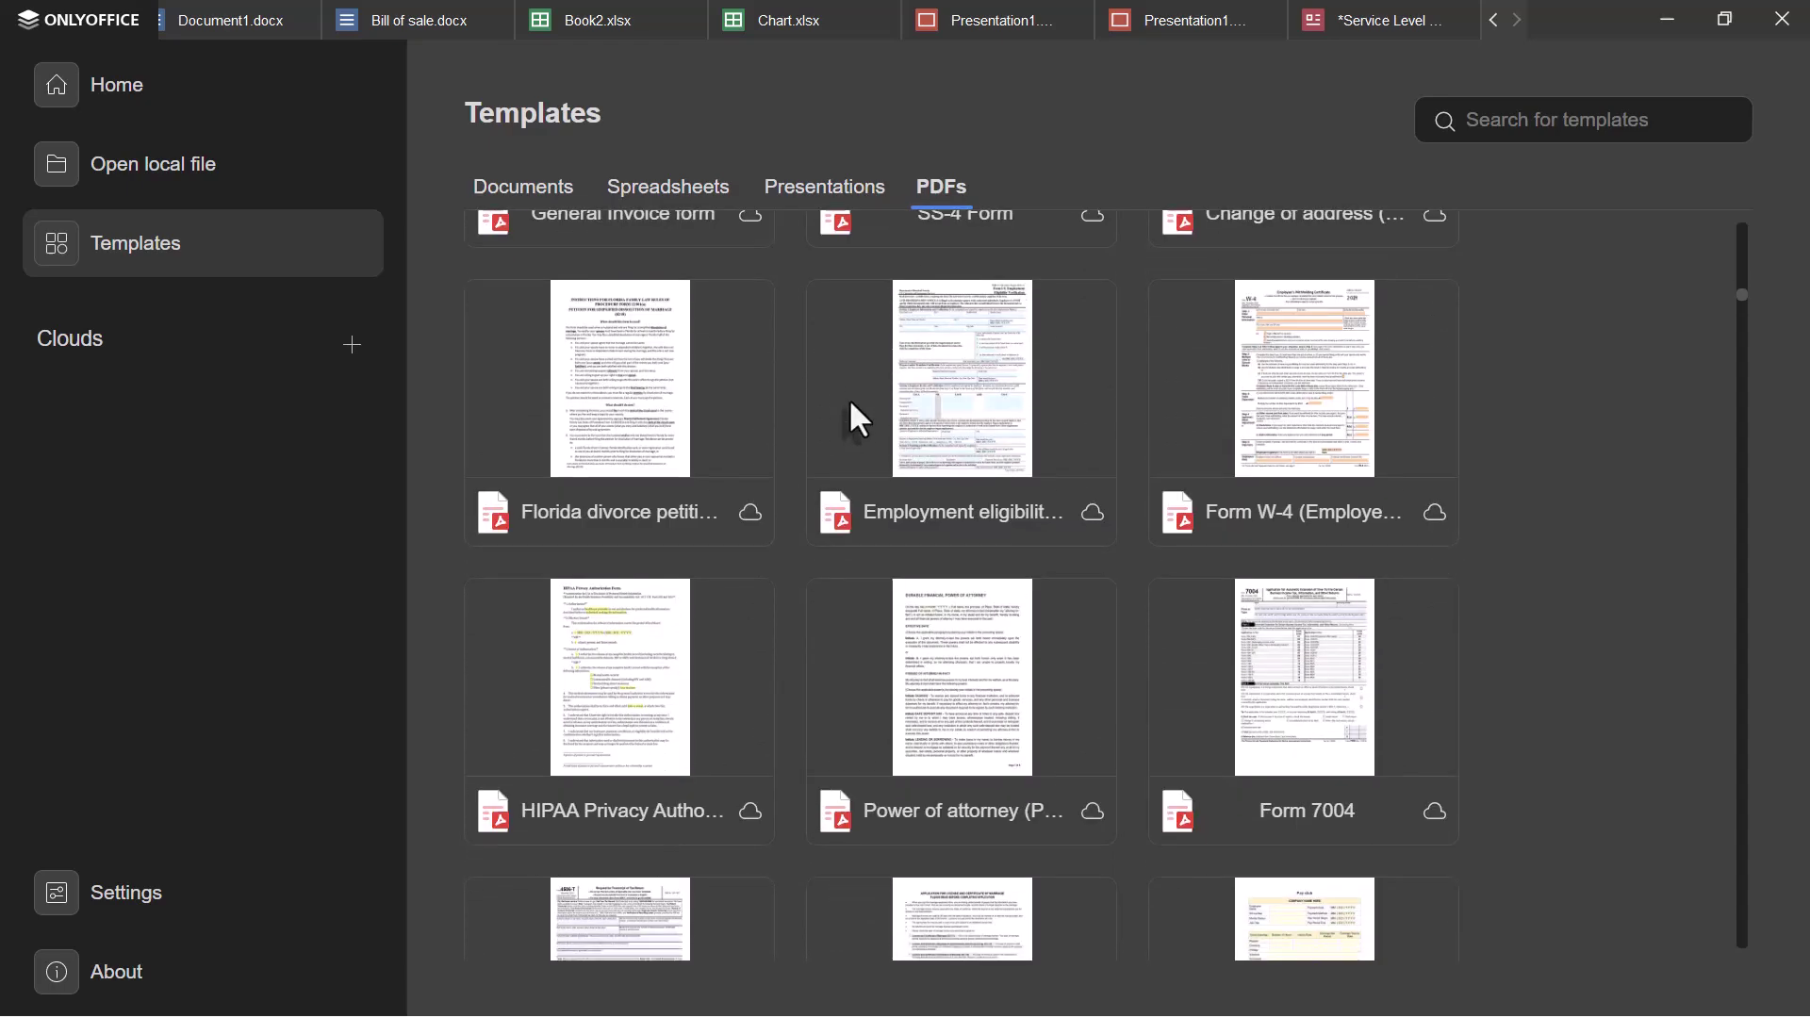
{"action": "scroll", "coordinate": [850, 403], "scroll_direction": "down", "scroll_amount": 4}
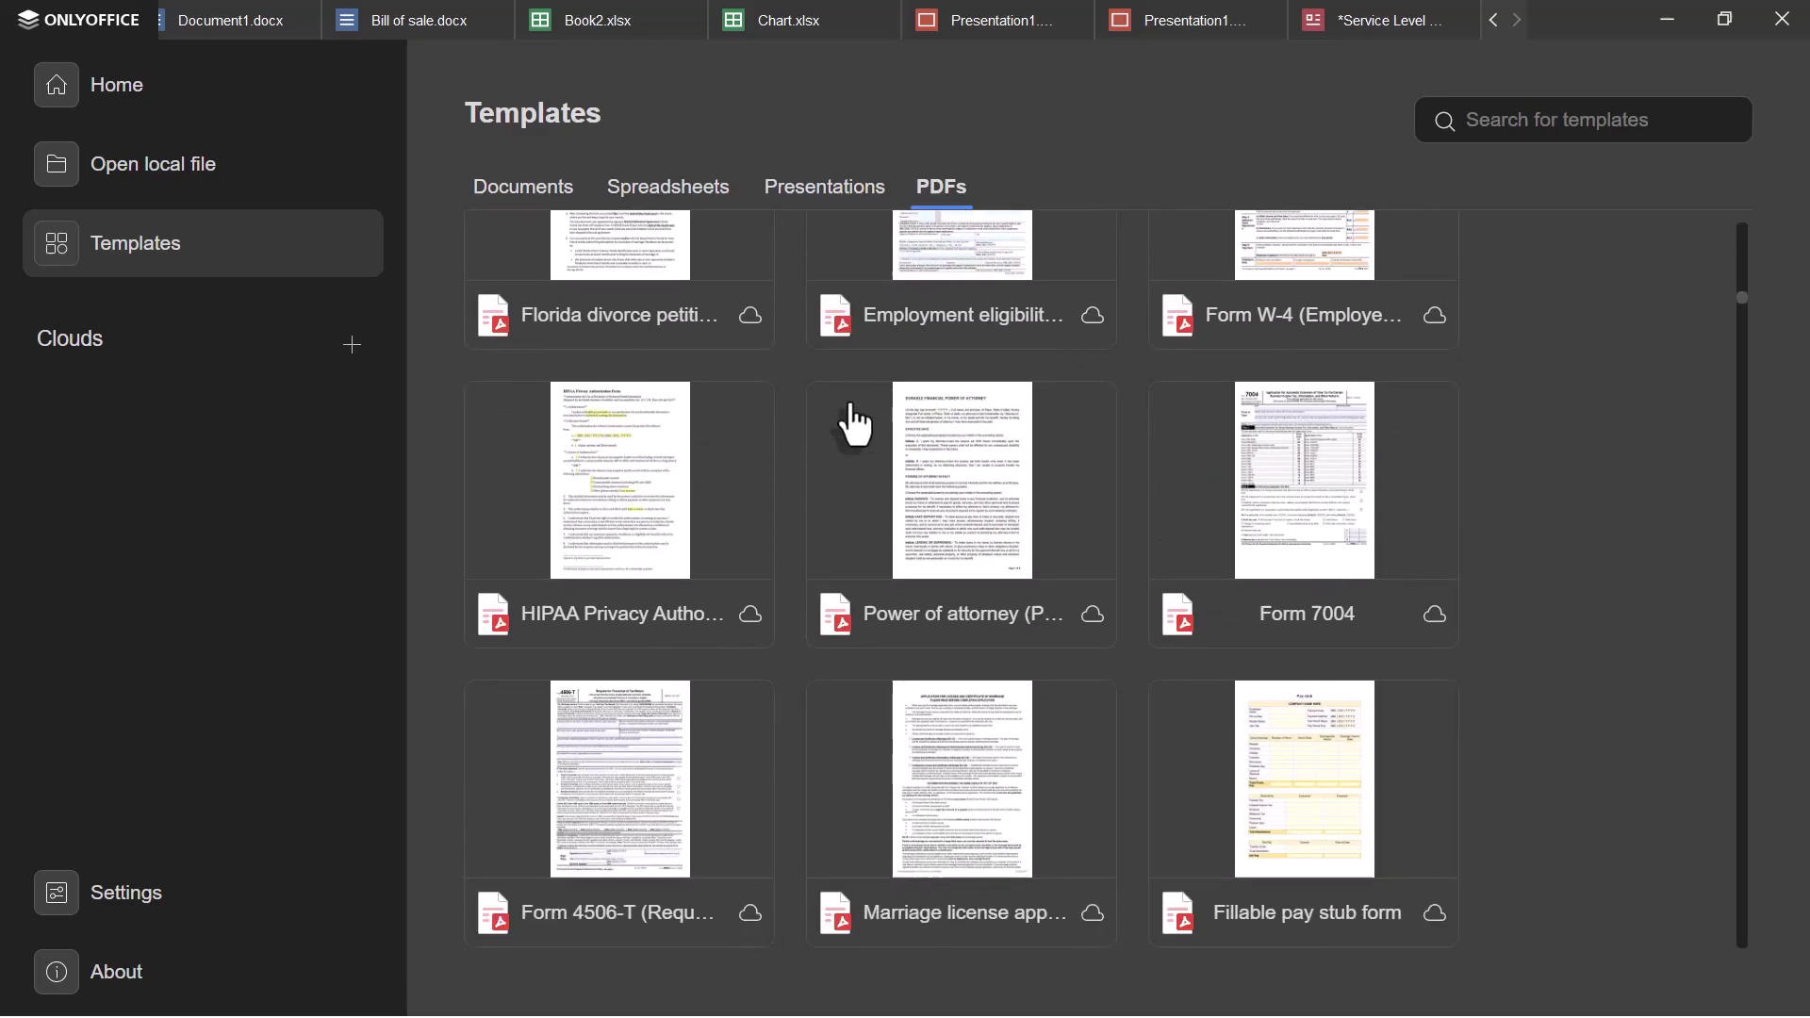
{"action": "scroll", "coordinate": [853, 418], "scroll_direction": "up", "scroll_amount": 4}
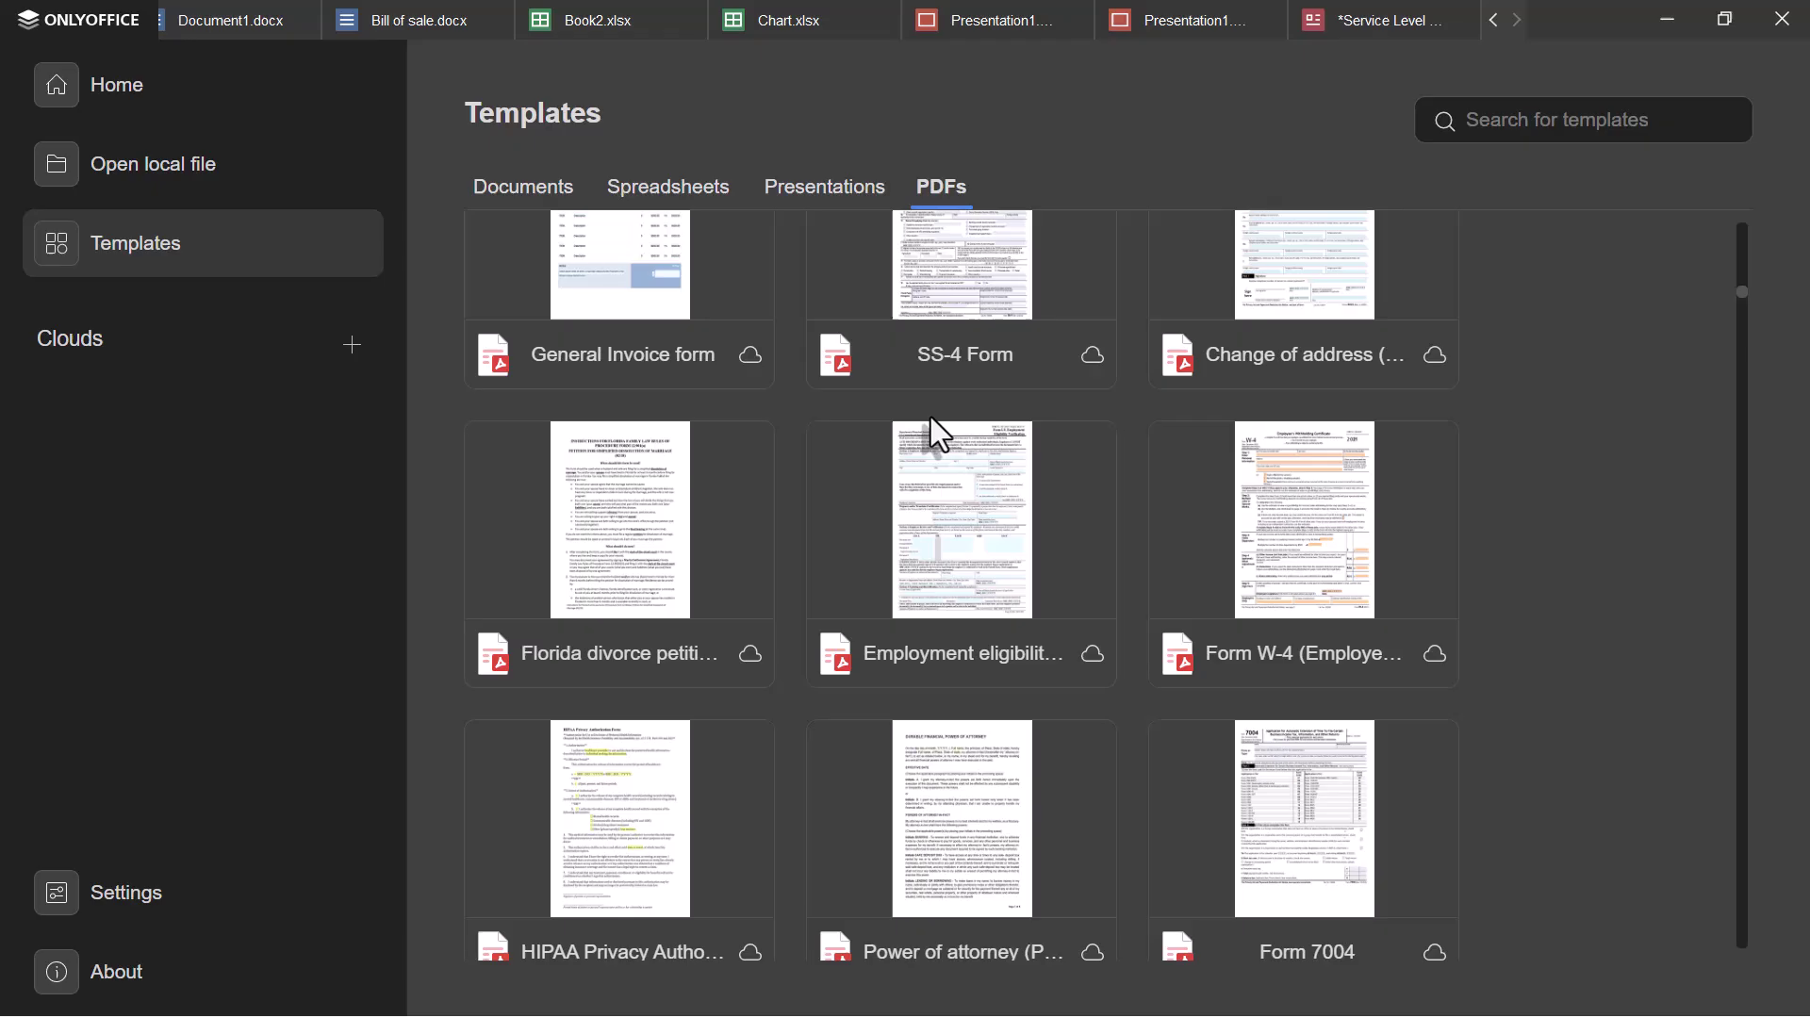